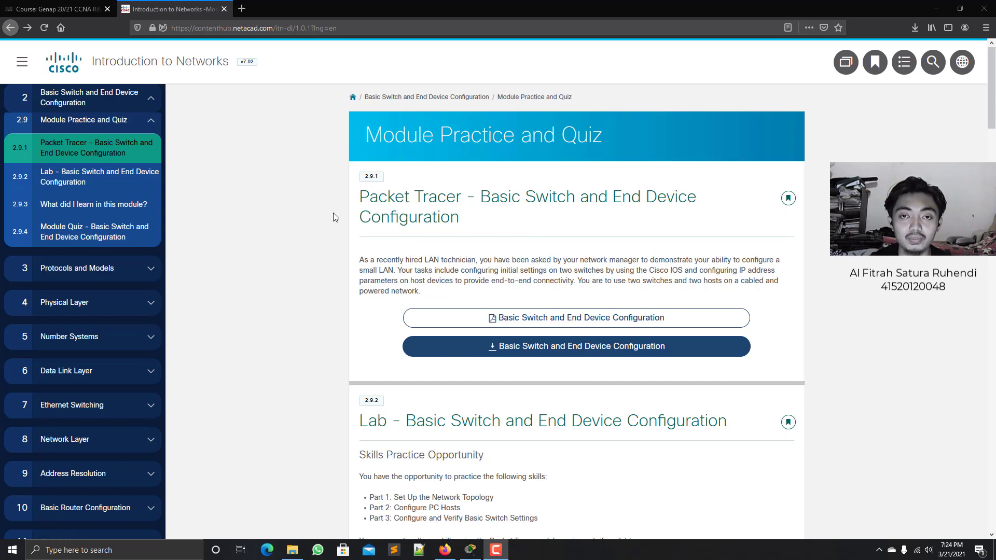
Step: Bring the Packet Tracer 2.9.1 activity window to the front from the taskbar
click(471, 550)
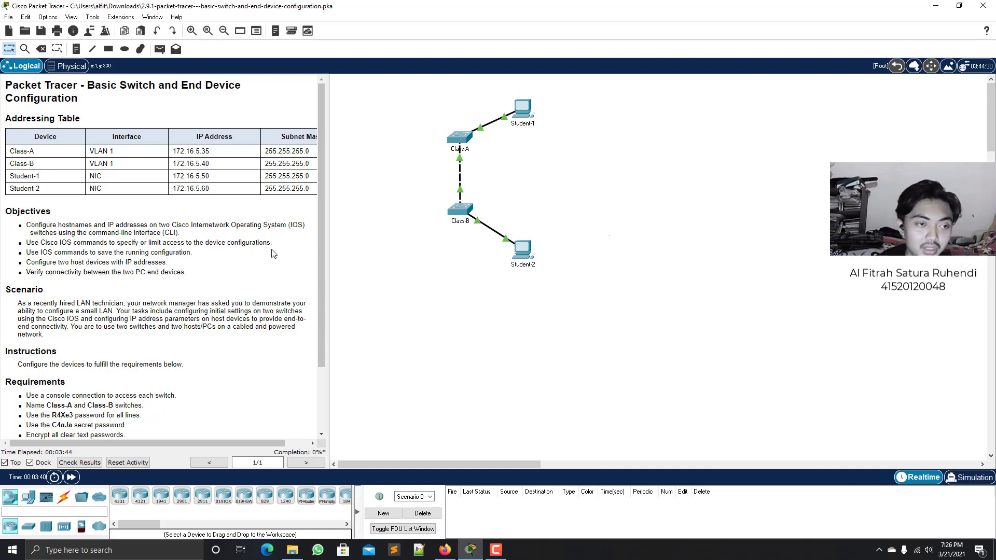
drag(322, 269, 321, 289)
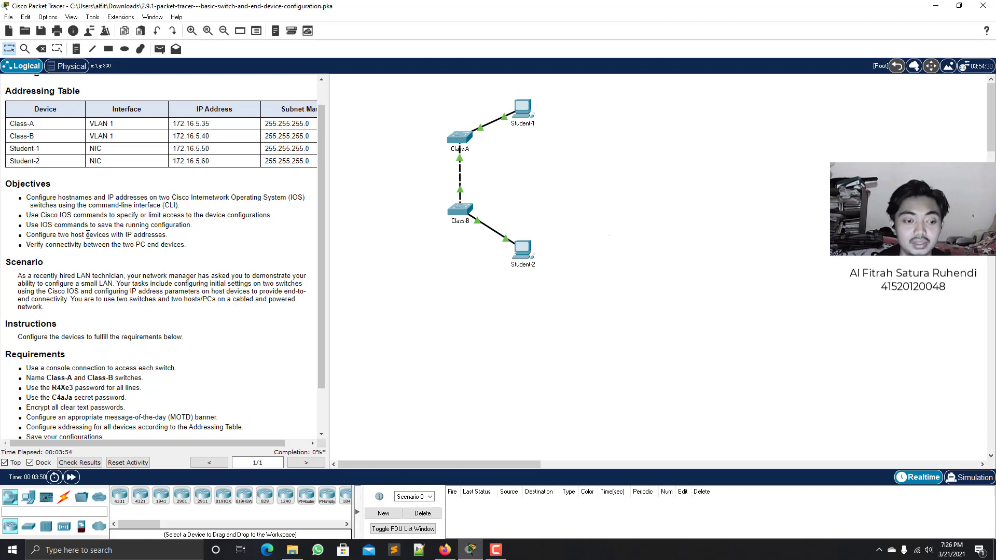
scroll(287, 366, down, 1)
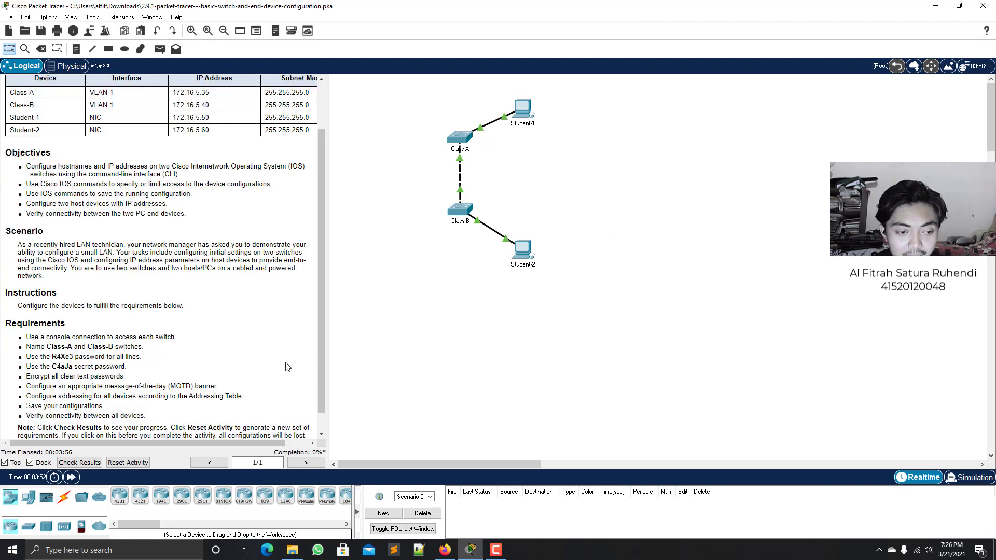
scroll(288, 367, down, 1)
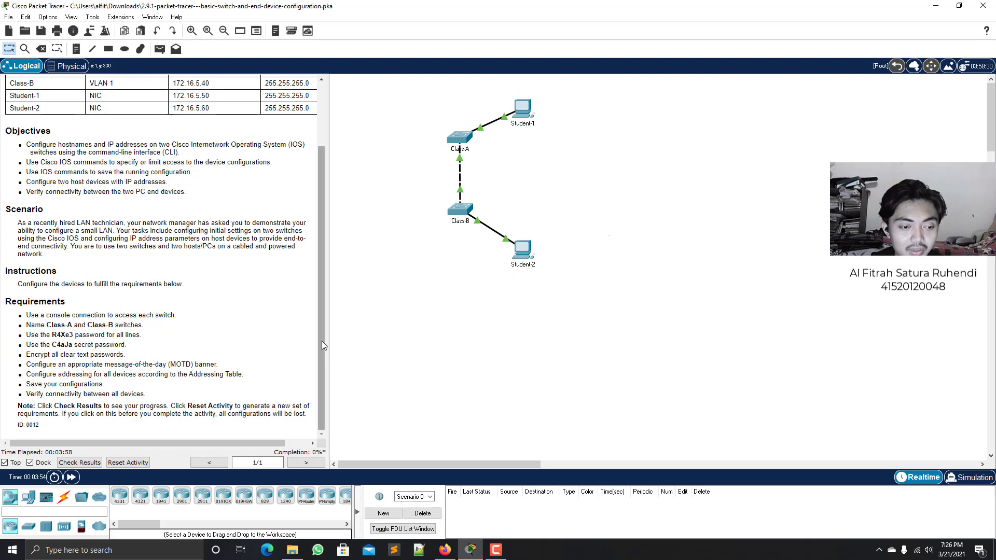
drag(322, 341, 324, 325)
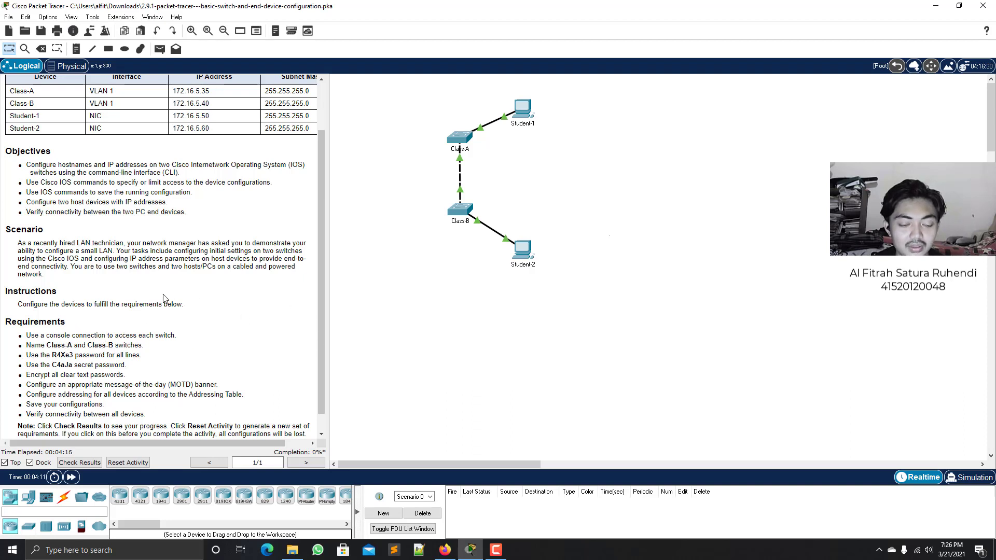
Step: Run a console cable from Student-1's RS 232 port to Class-A's Console port
click(64, 498)
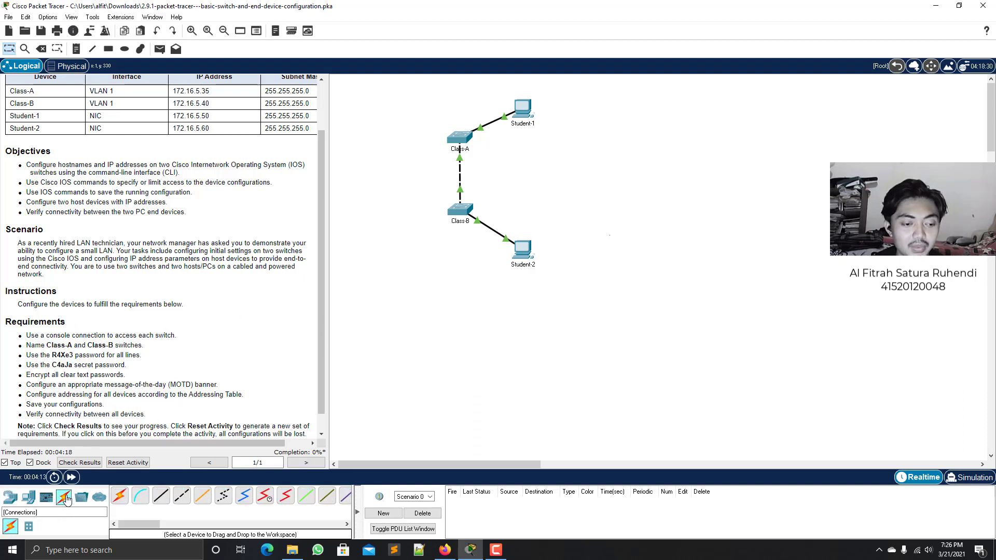
click(143, 501)
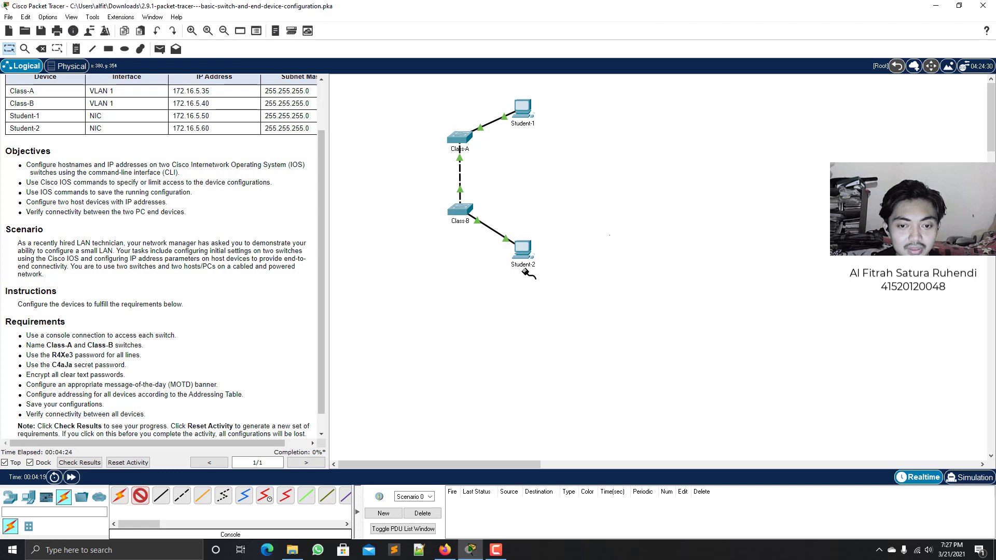
click(525, 110)
click(545, 118)
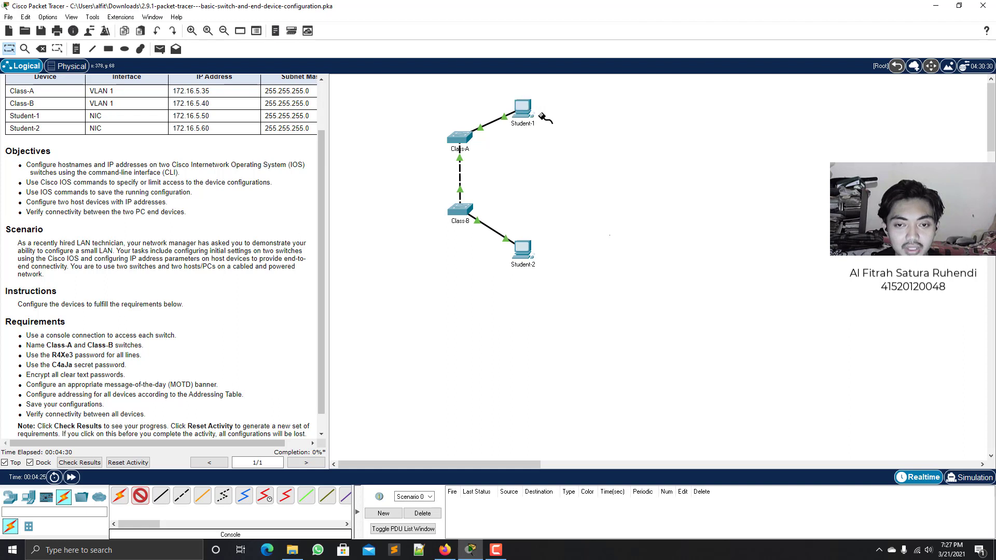
click(467, 139)
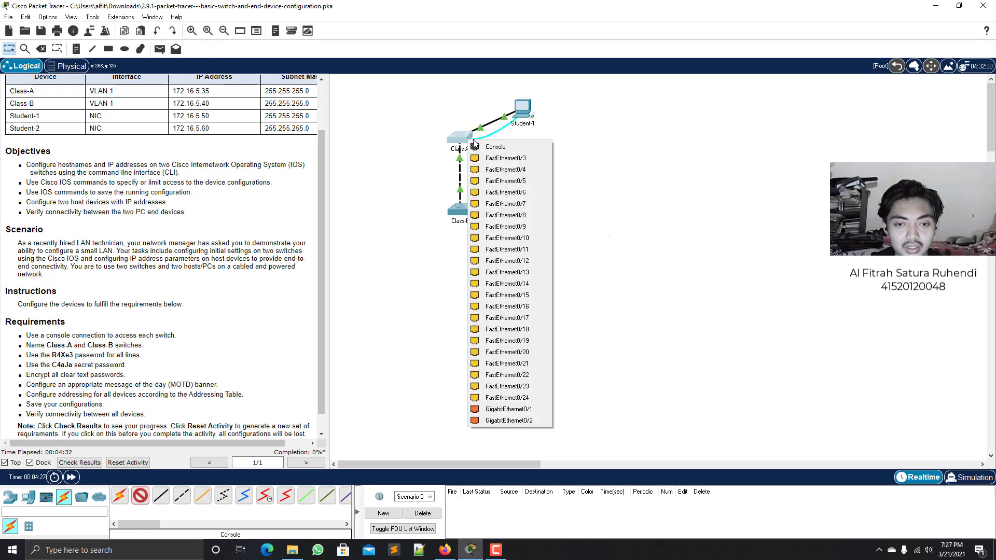
click(482, 148)
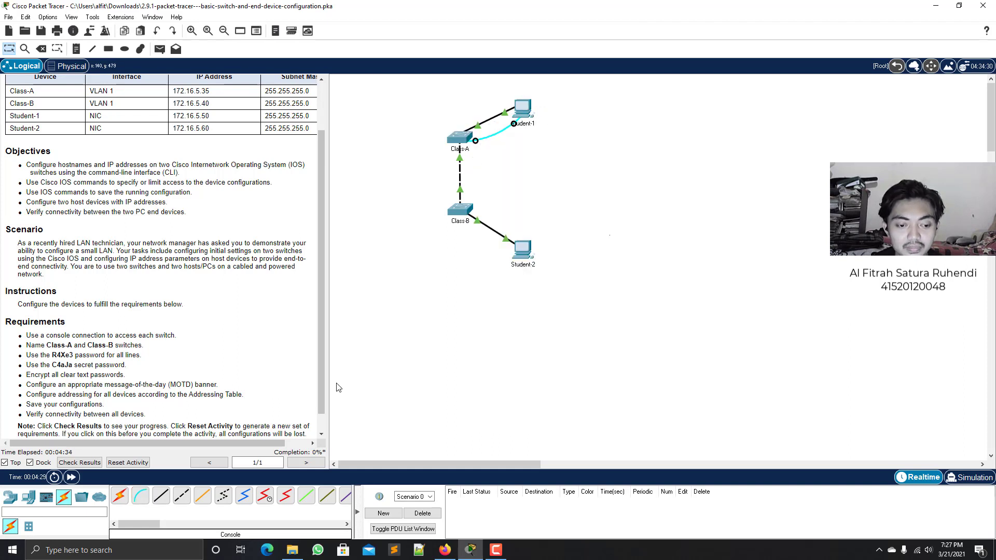
Step: Run a second console cable from Student-2's RS 232 to Class-B's Console, then open Student-1
click(525, 255)
click(543, 261)
click(459, 212)
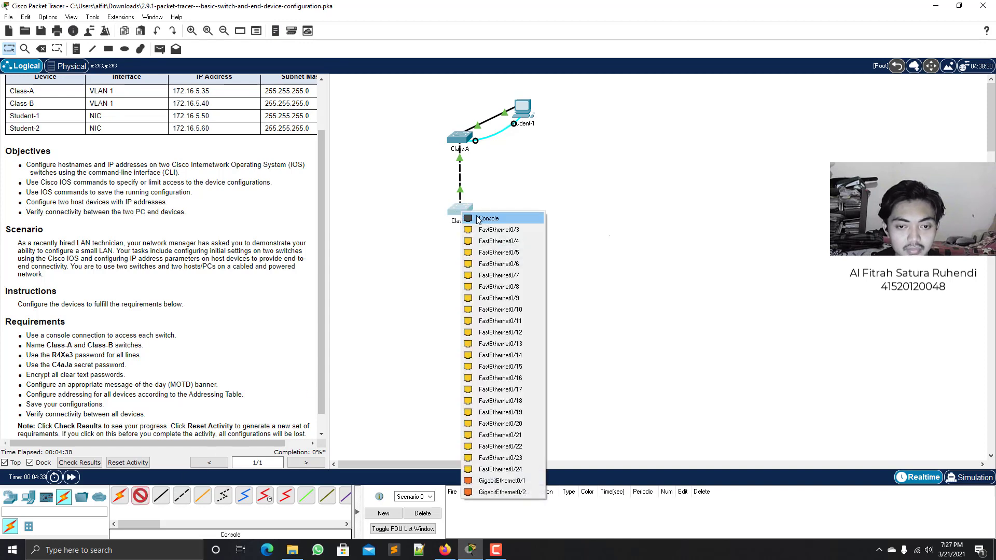
click(470, 218)
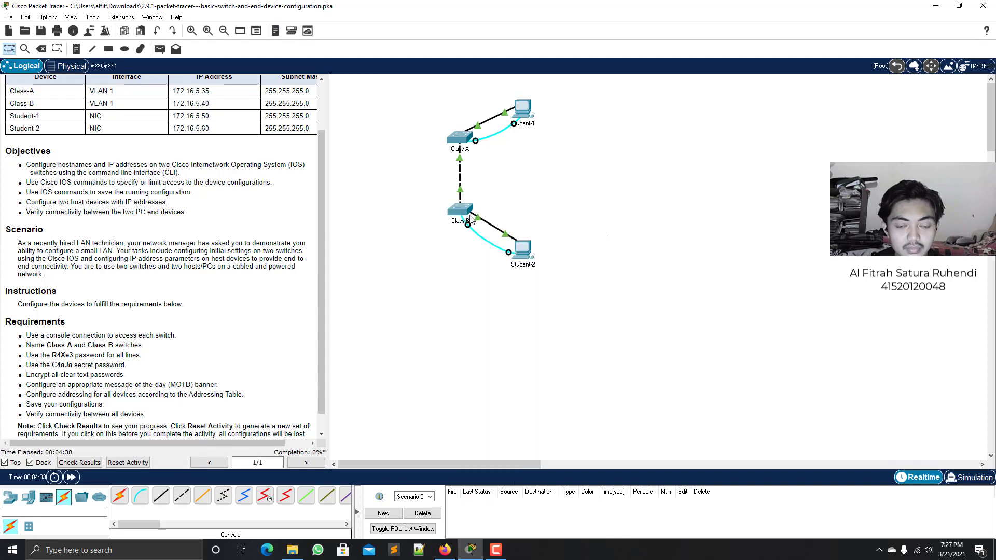
click(526, 111)
Step: Open Student-1's Desktop Terminal with the default settings to reach the switch console
drag(425, 103, 599, 103)
click(611, 117)
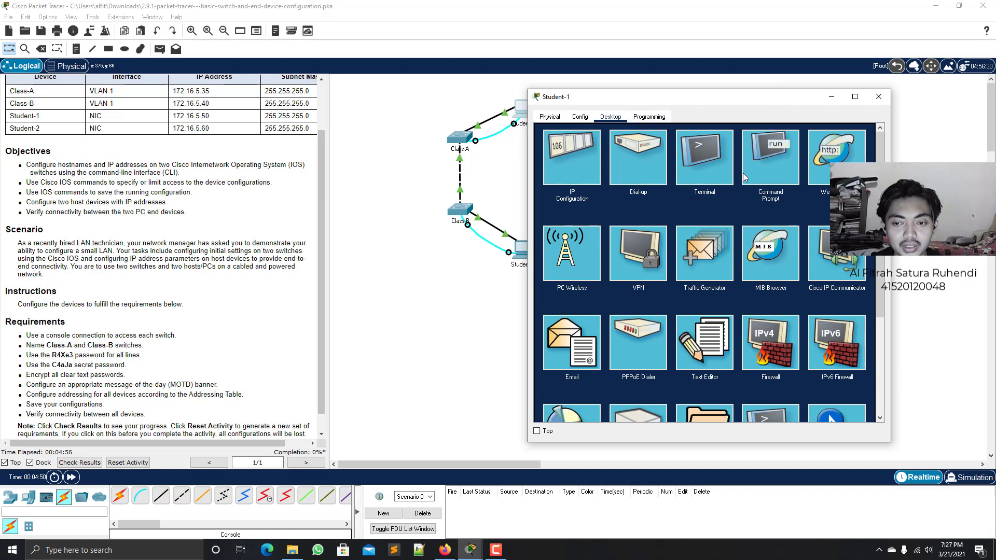
click(702, 164)
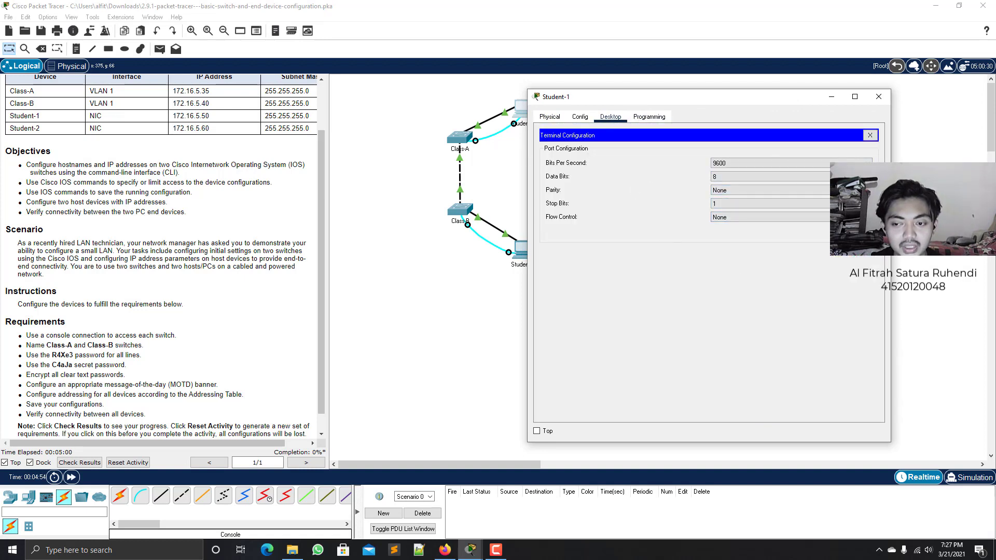
click(856, 231)
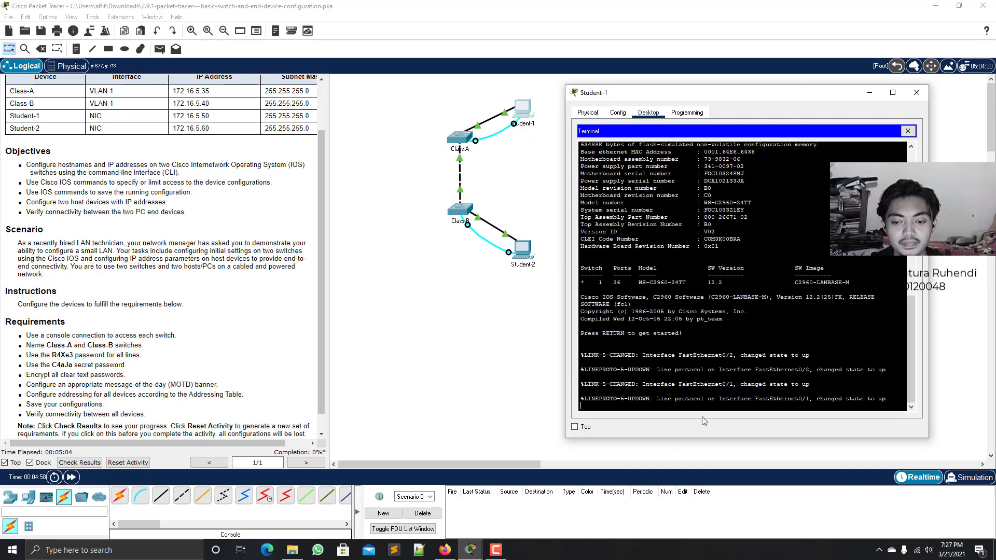
Step: Enter privileged EXEC mode on the switch with the enable command
key(Return)
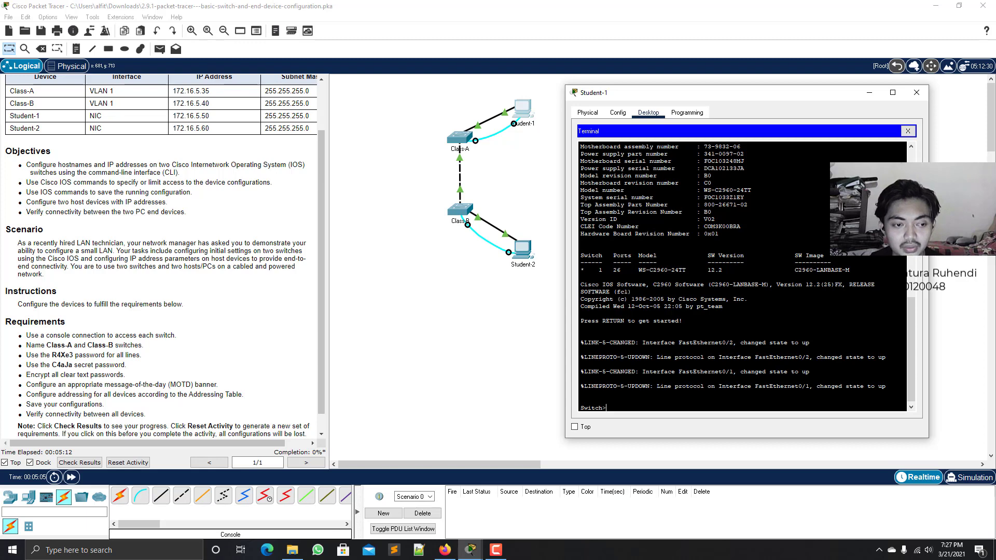
key(Return)
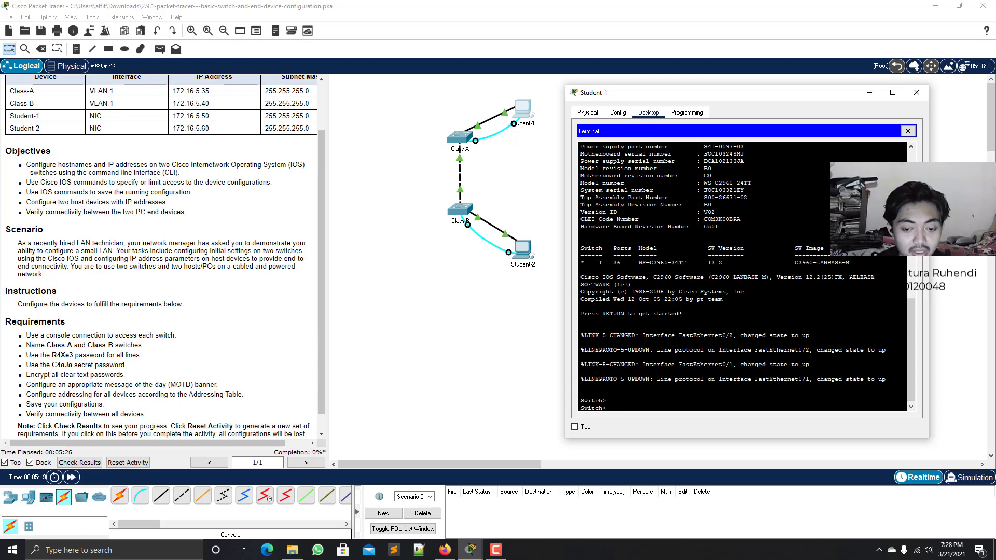
text(n)
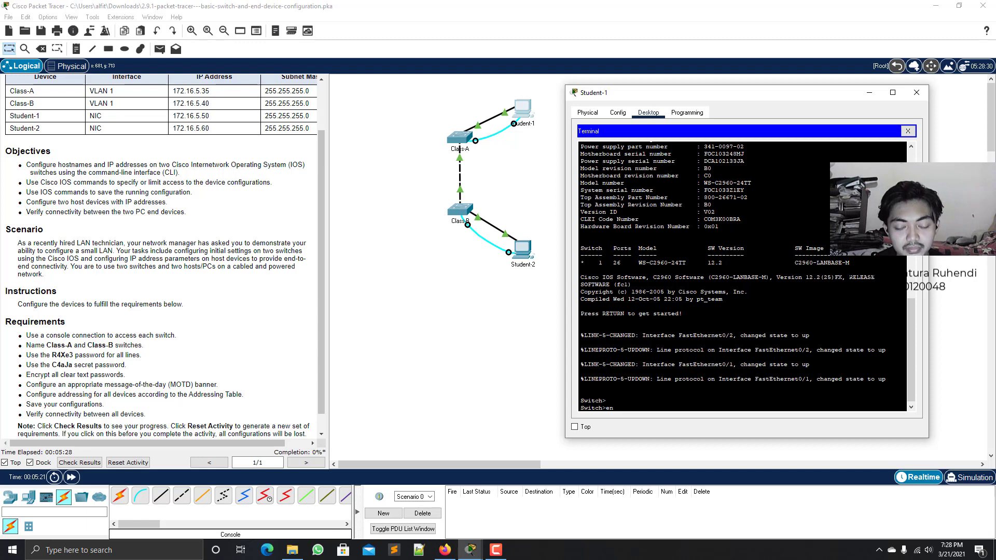
text(abl)
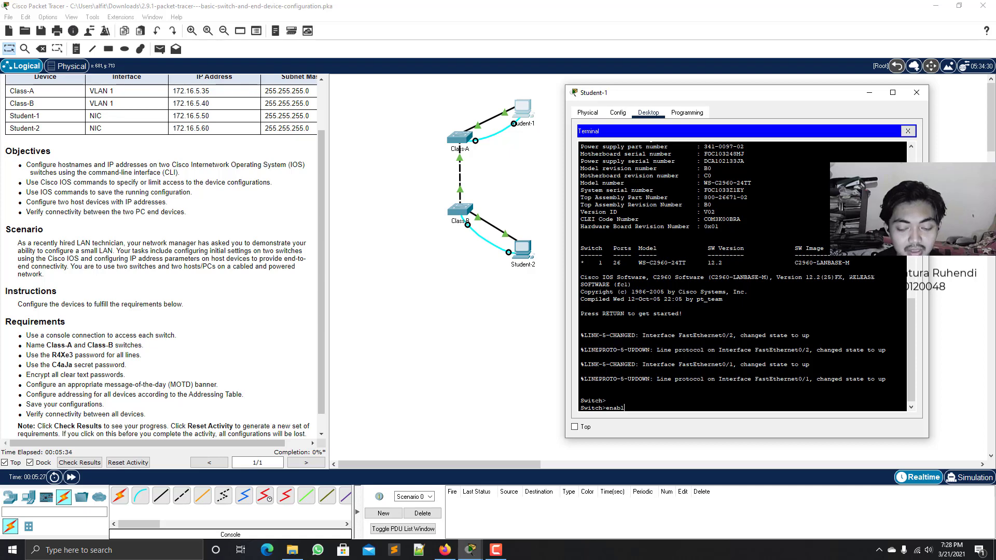
key(BackSpace)
key(BackSpace)
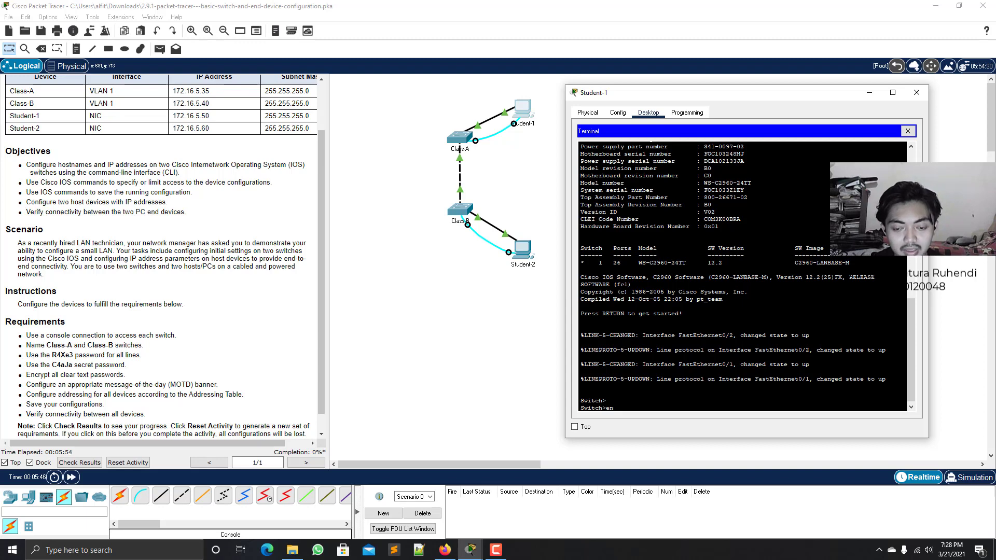
key(Tab)
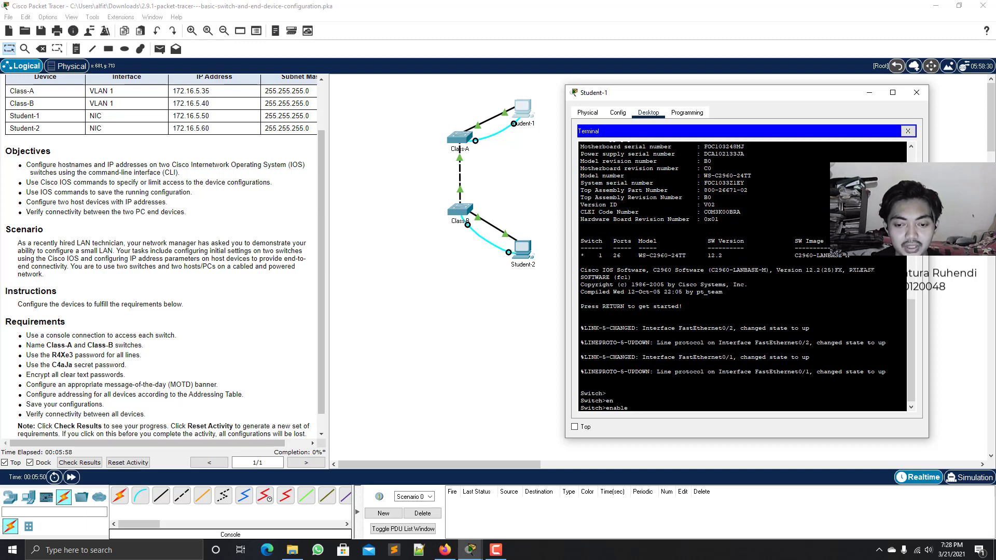
key(Return)
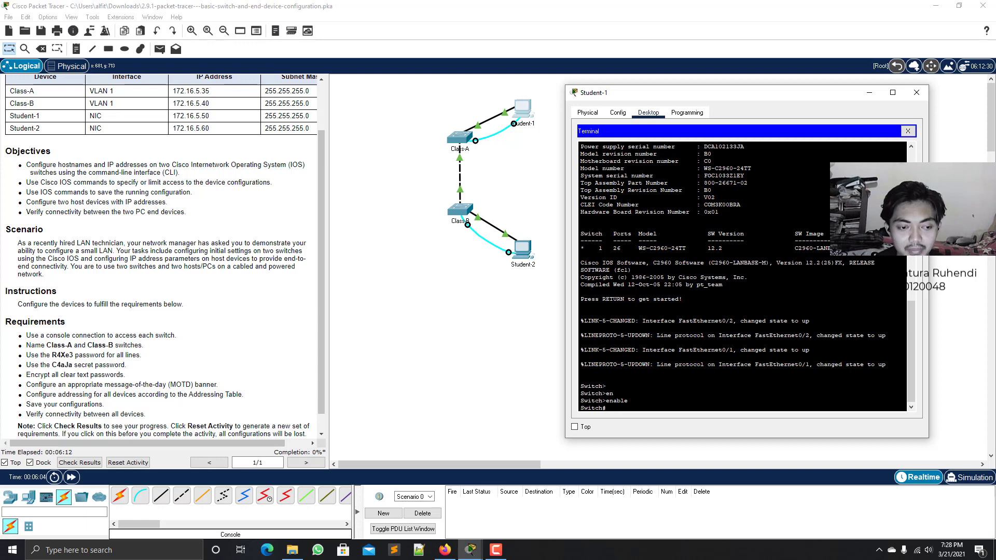
Step: Enter global configuration mode with configure terminal
text(conf)
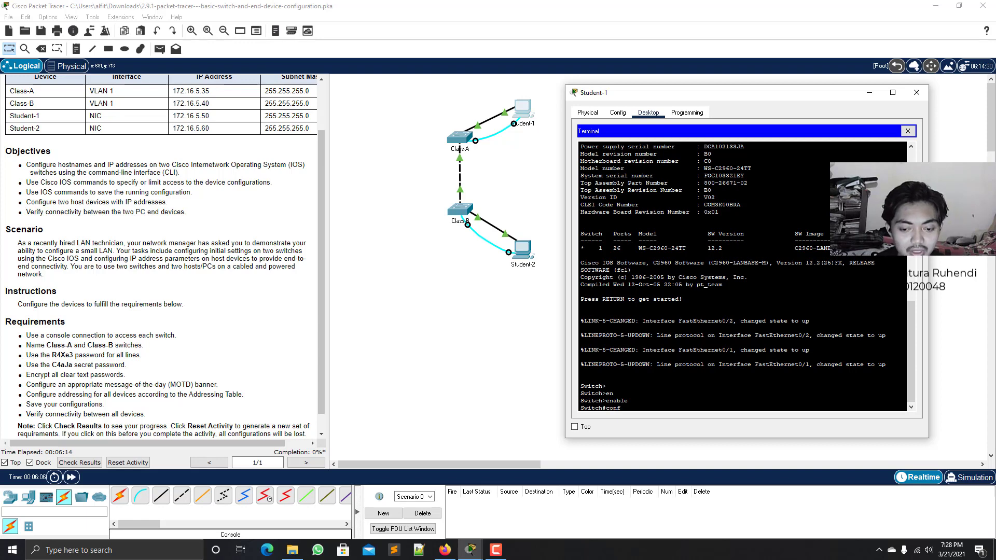
text(ig)
key(Tab)
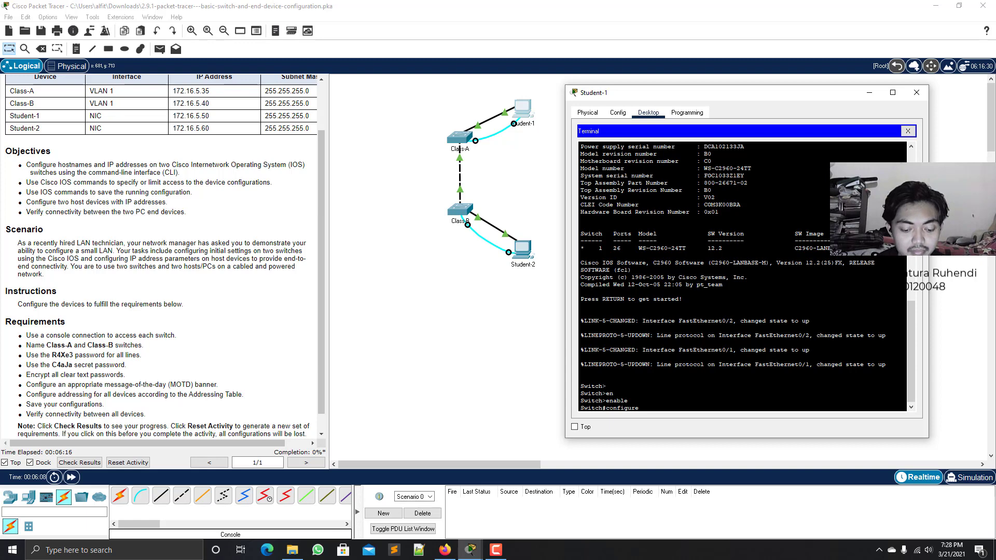
text(terminal)
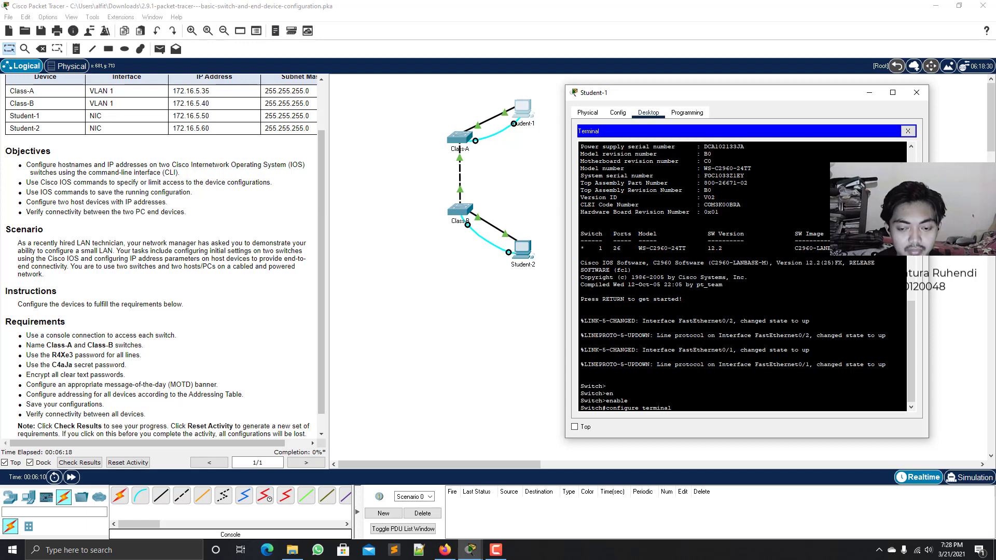
key(Return)
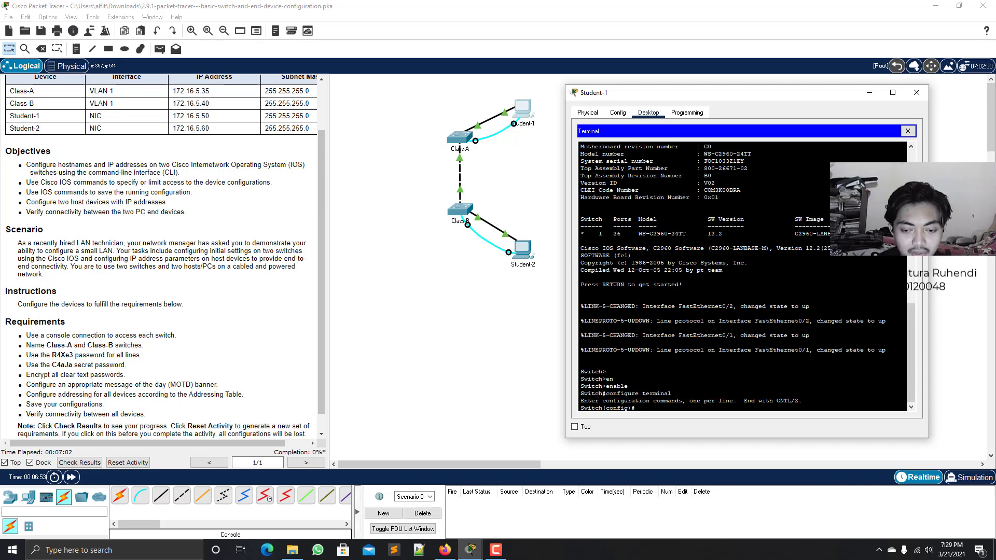
Step: Set the switch hostname to Class-A
text(host)
key(Tab)
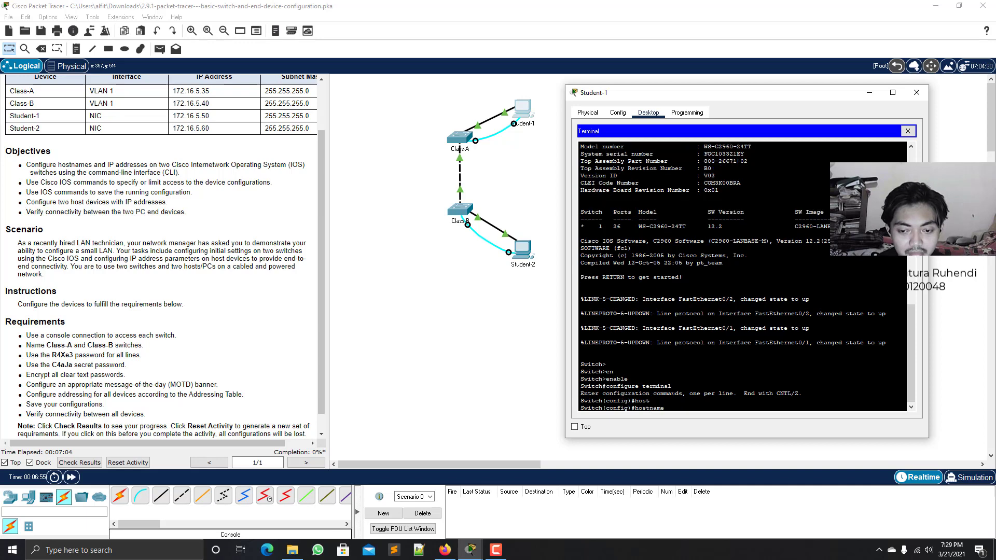
key(BackSpace)
key(BackSpace)
key(BackSpace)
key(BackSpace)
key(BackSpace)
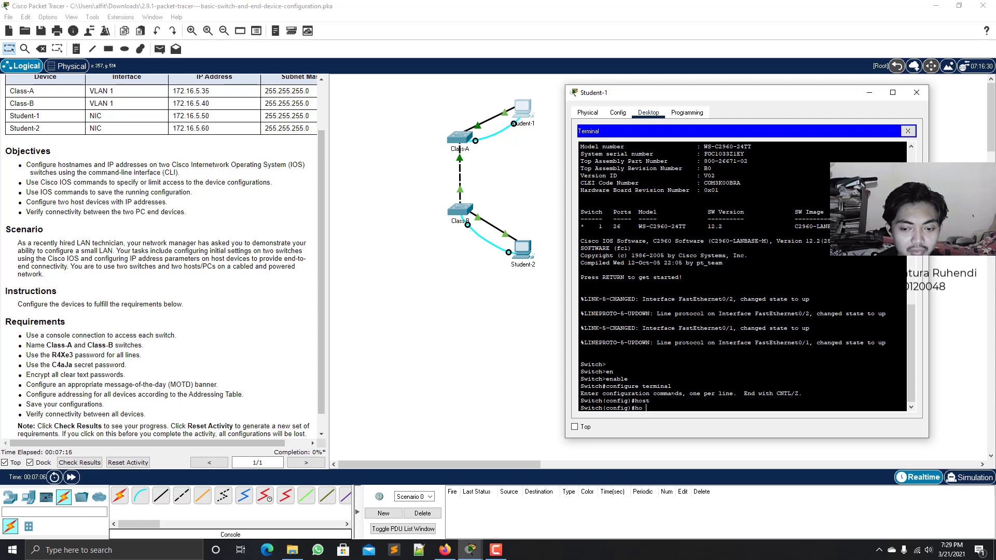
key(BackSpace)
key(Tab)
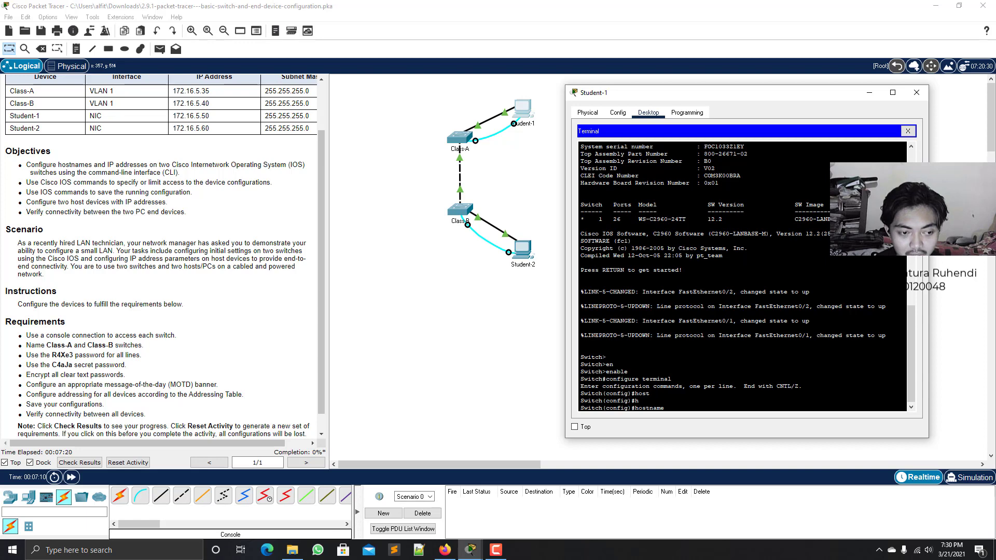
text(Cla)
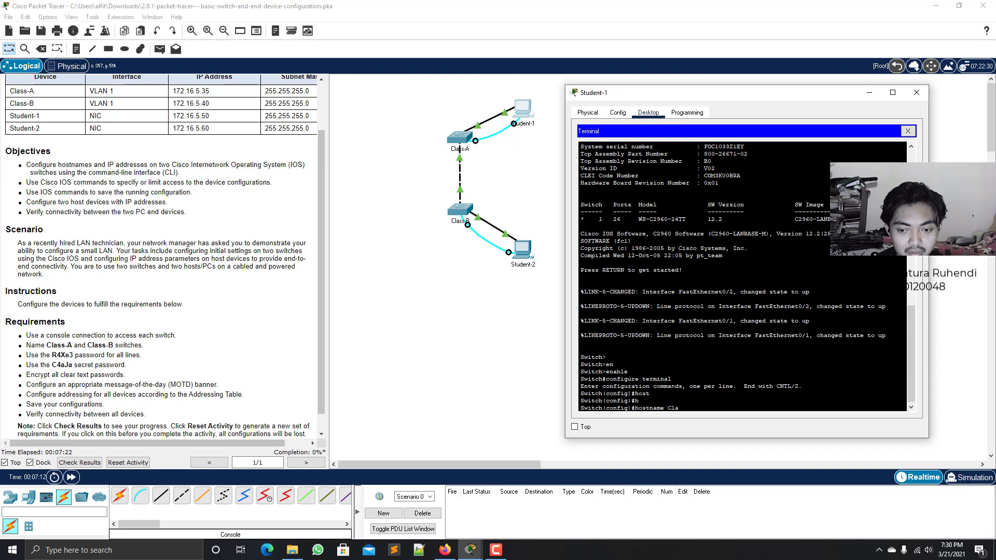
text(ss)
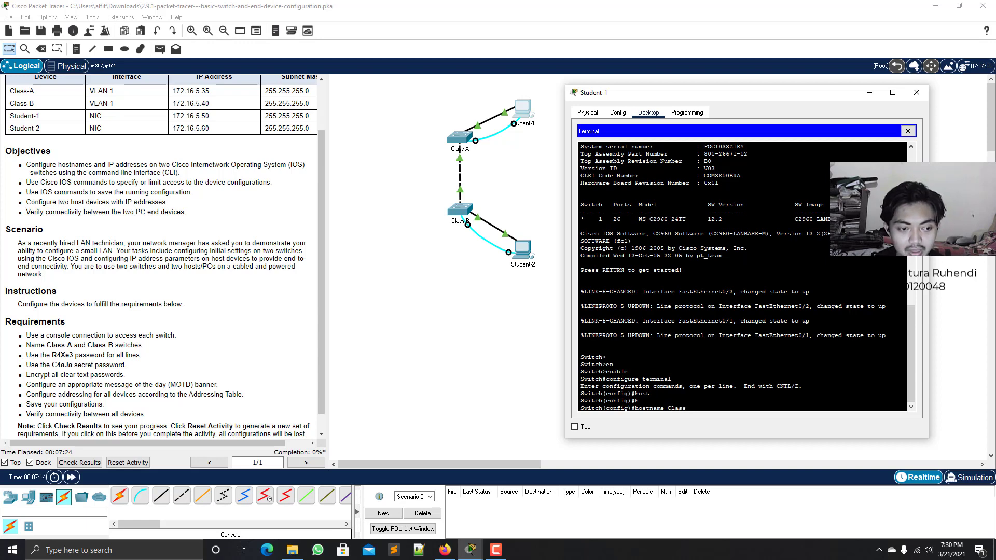
text(-A)
key(Return)
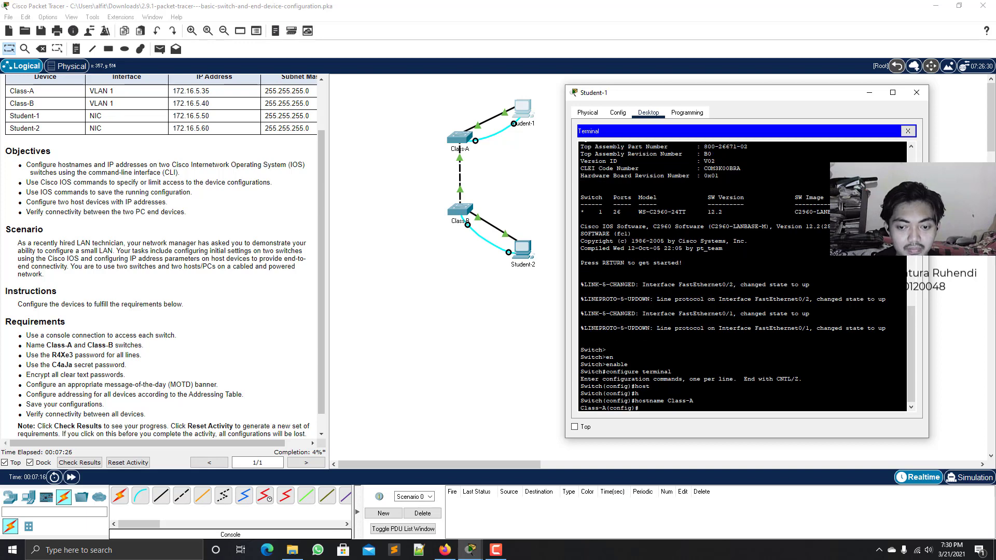
key(Return)
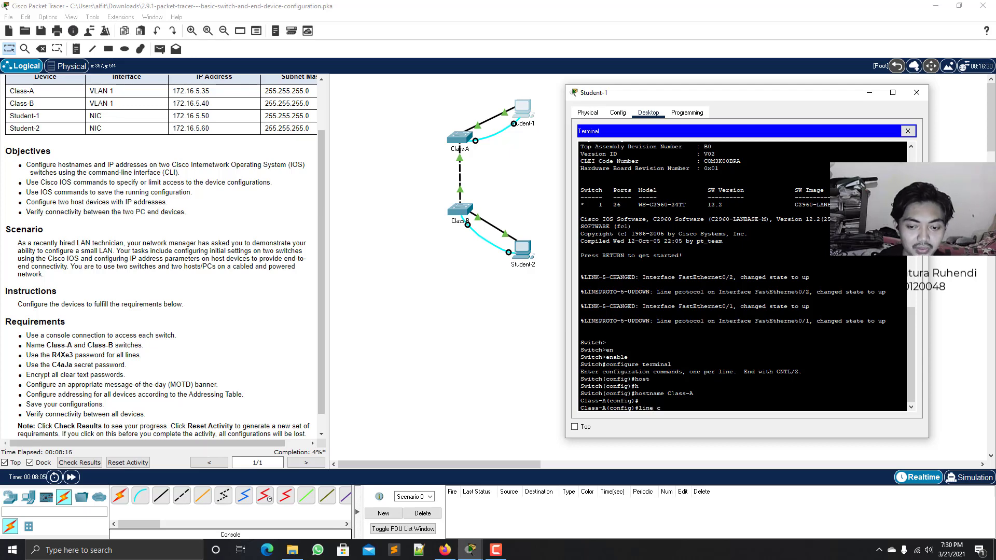
Step: Give line console 0 the required password and enable login, then exit
text(on)
key(Tab)
text(0)
key(Return)
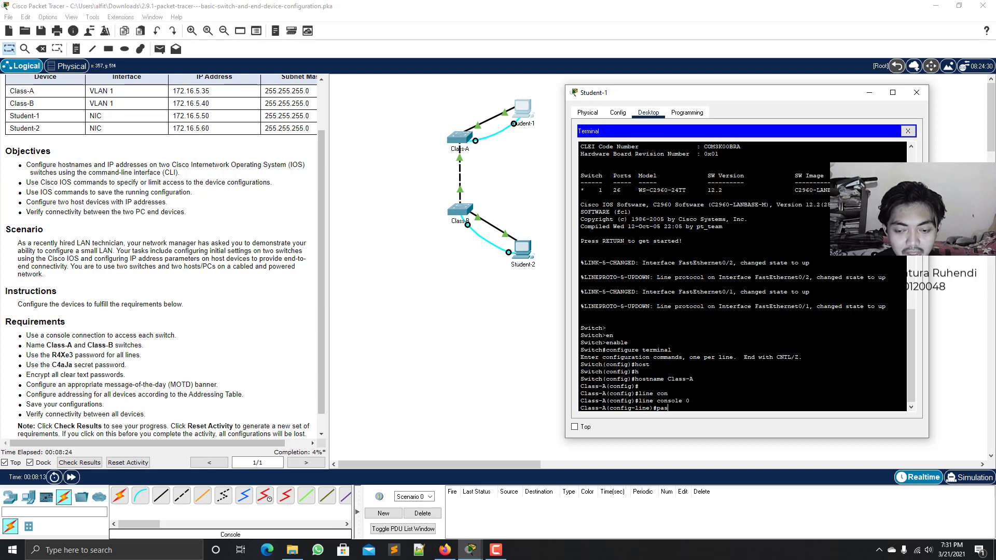
key(Tab)
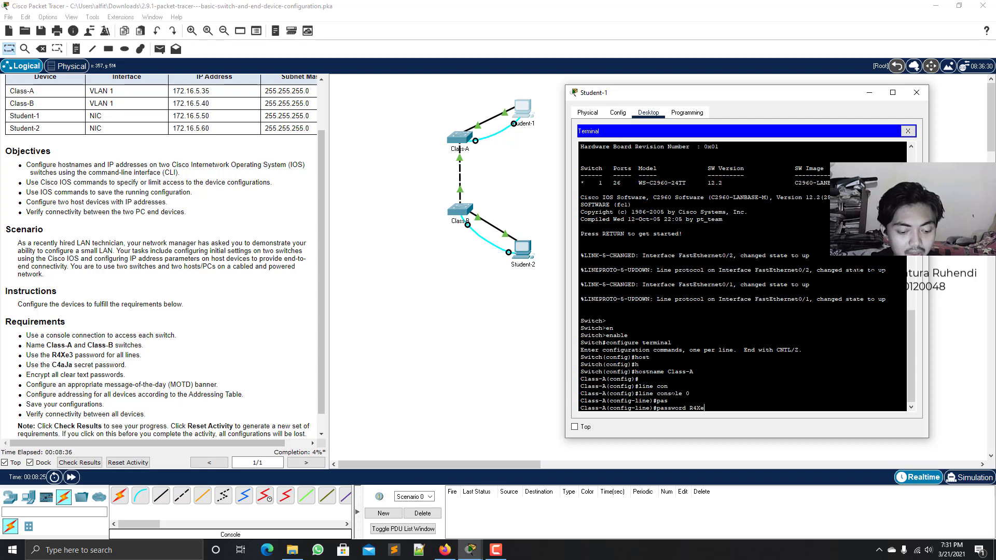
key(Return)
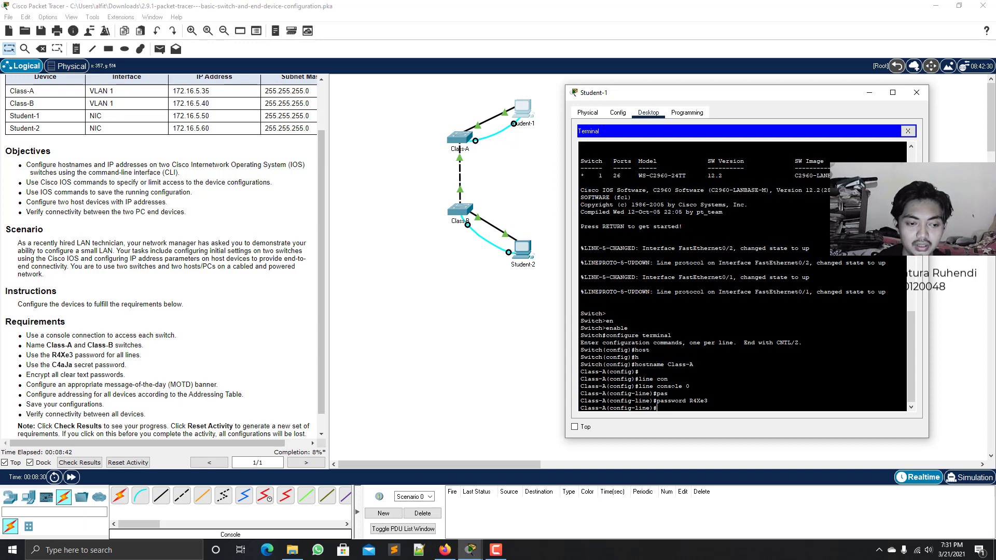
text(login)
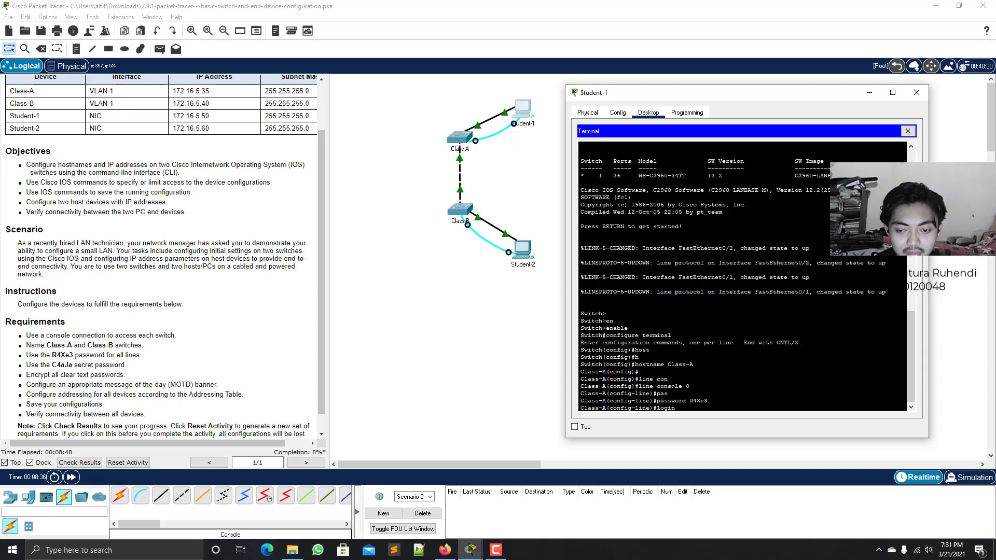
key(Return)
text(exit)
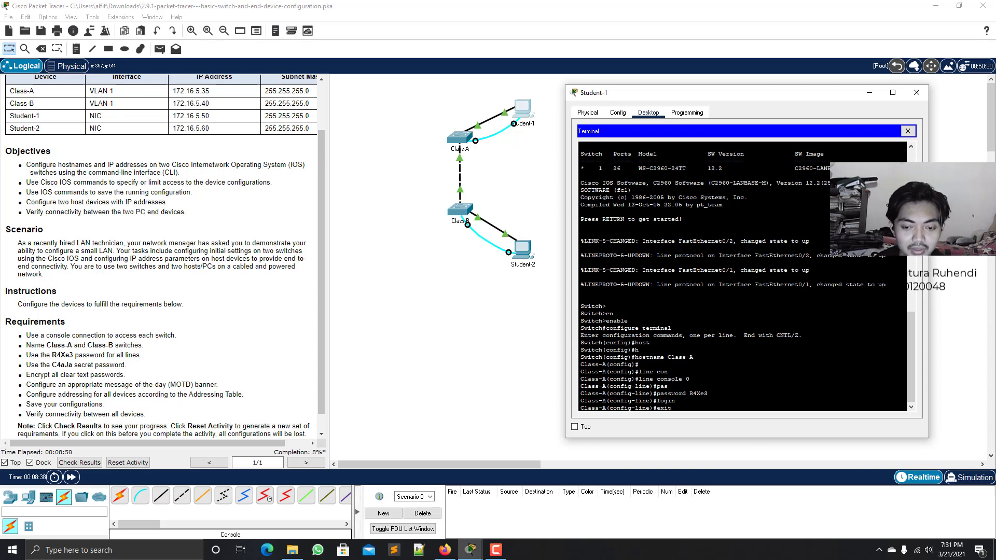
key(Return)
key(Return)
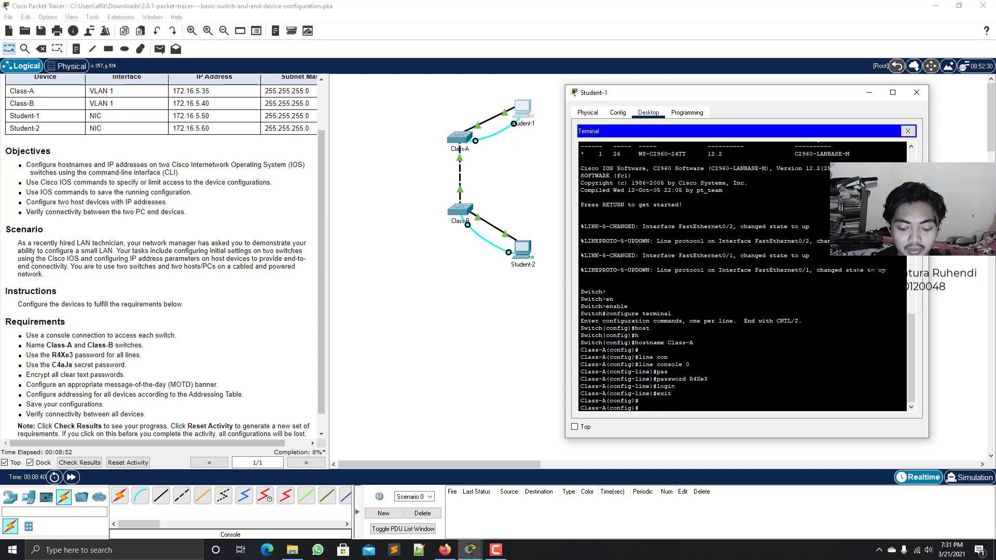
Step: Give vty lines 0 15 the required line password and enable login, then exit
text(line)
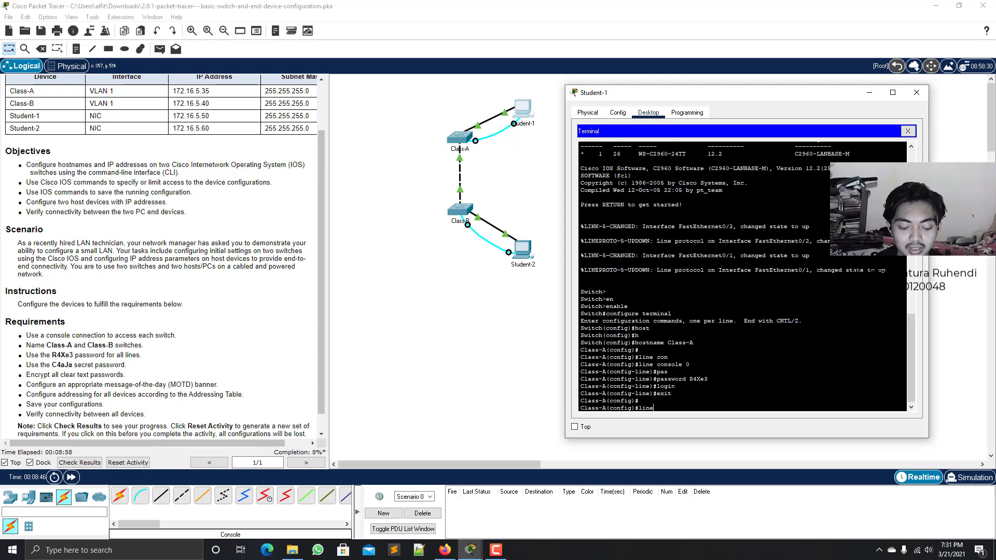
text(vty)
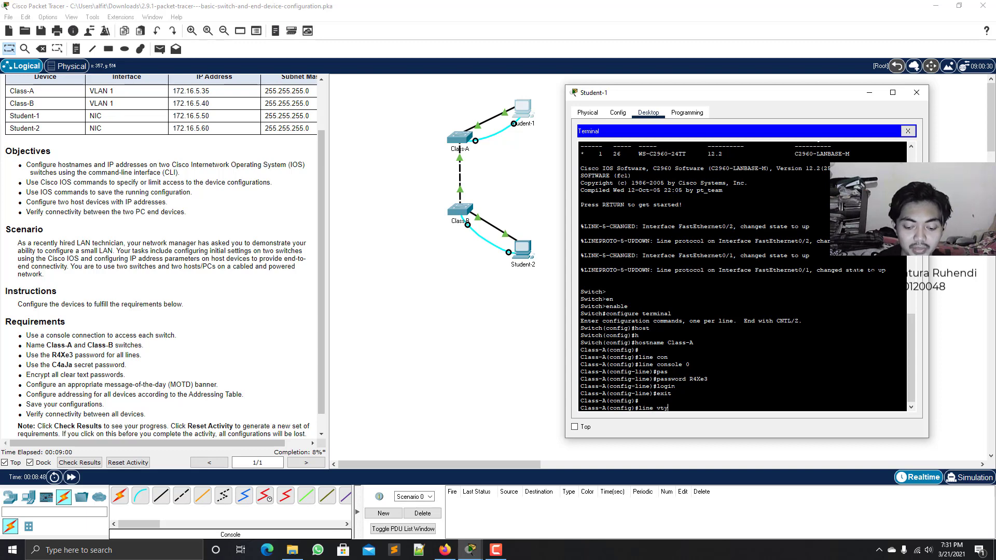
text( 0 15)
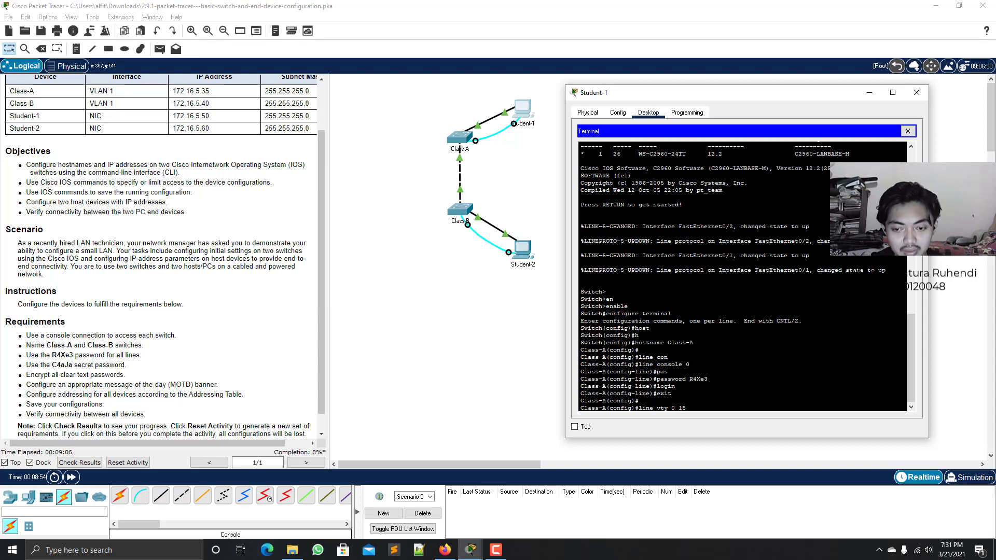
key(Return)
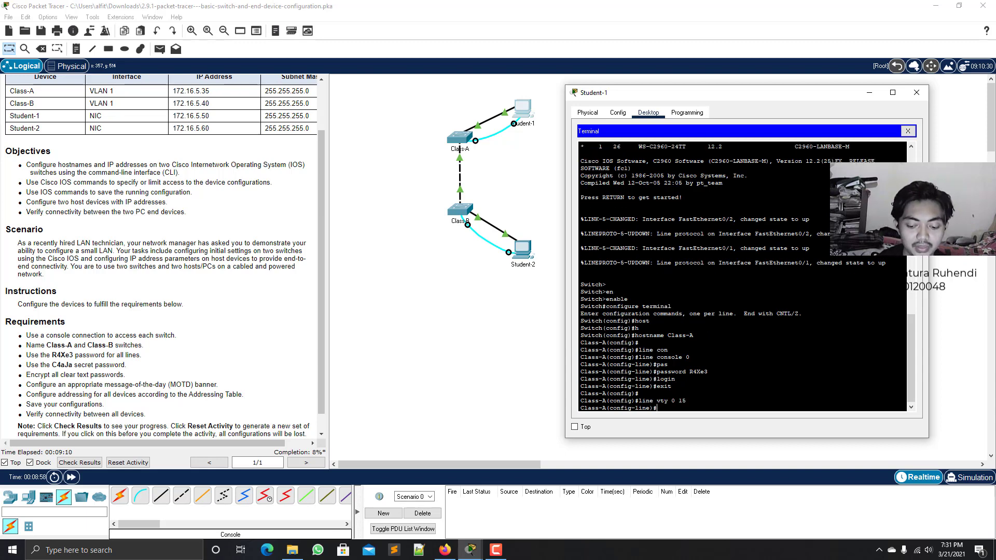
text(pas)
key(Tab)
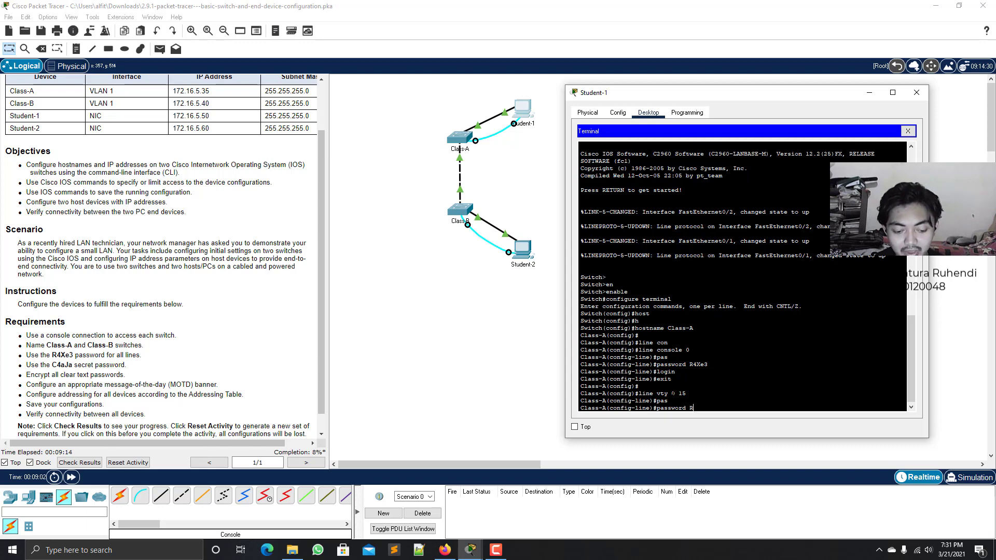
text(R4X)
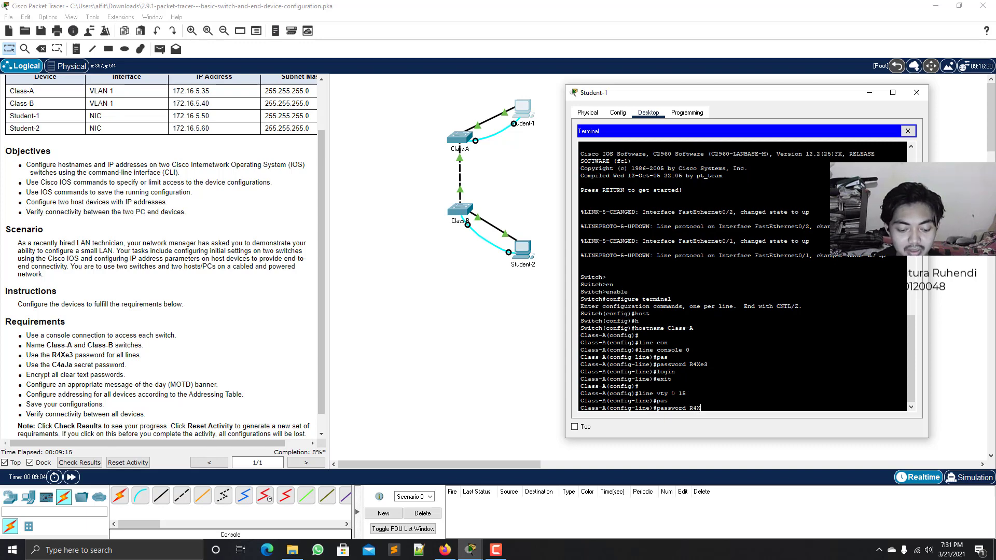
text(e3)
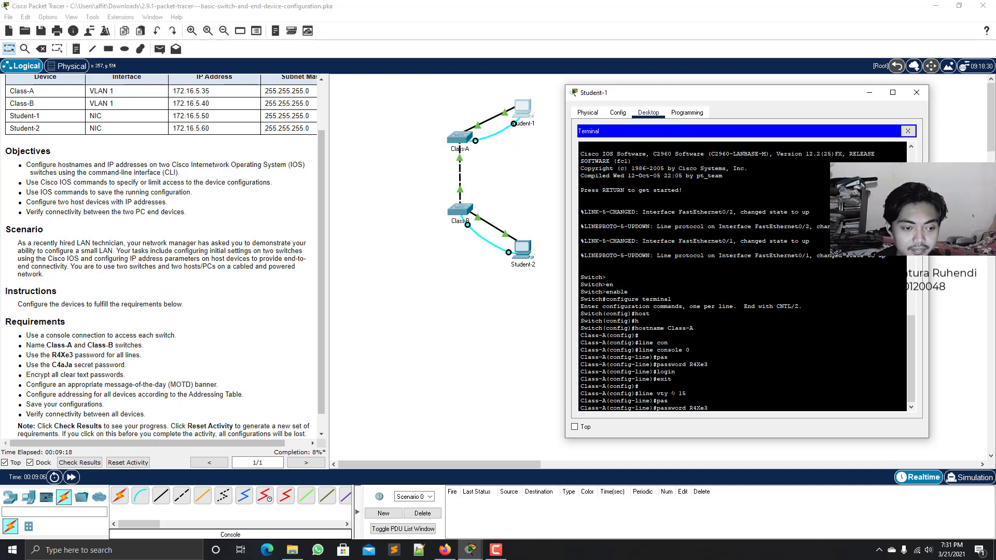
key(Return)
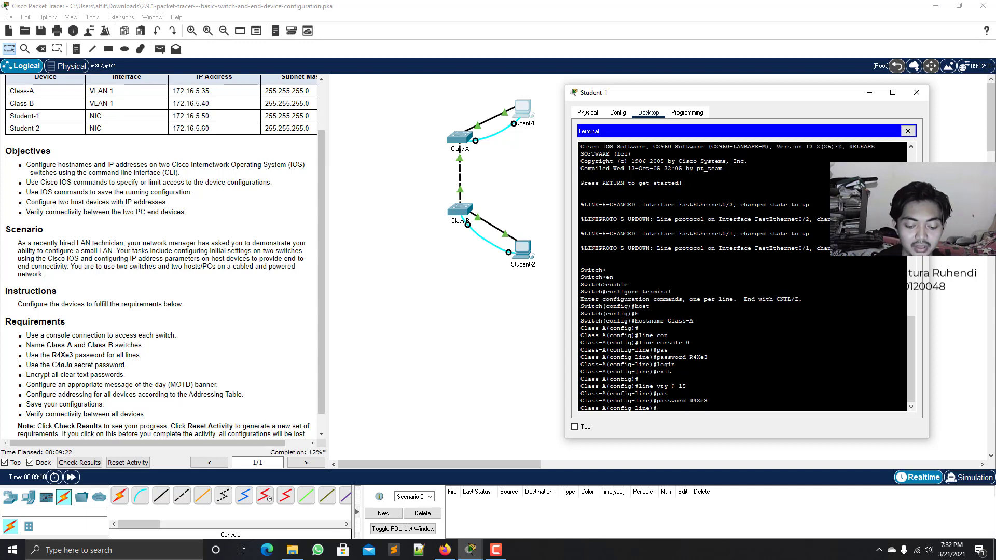
text(login)
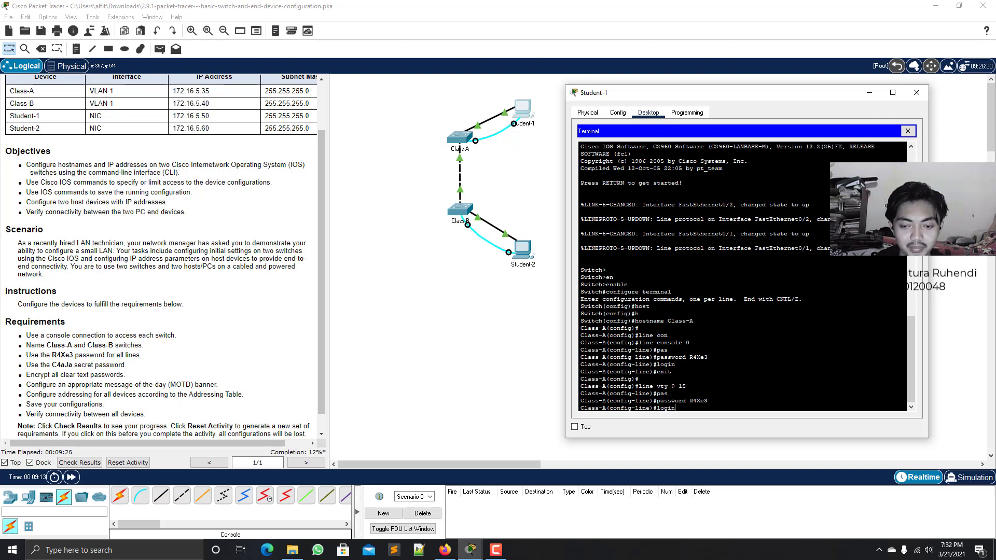
key(Return)
text(exit)
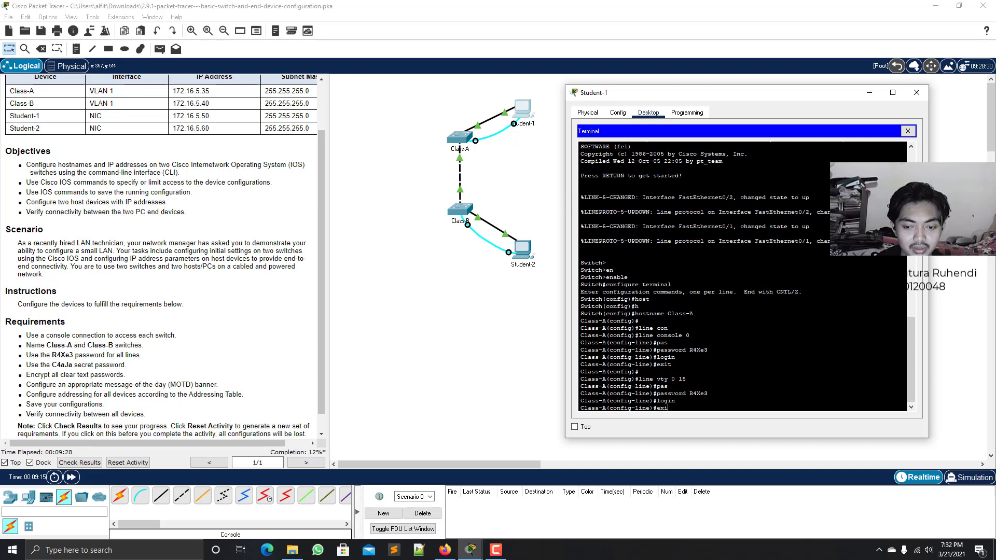
key(Return)
key(Return)
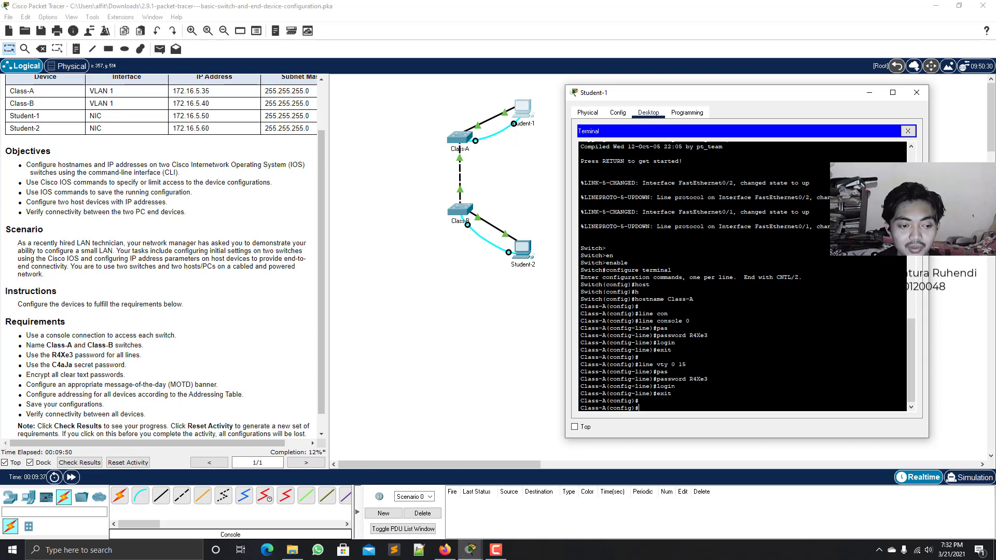
Step: Set Class-A's enable secret to the required secret and exit to privileged EXEC mode
text(ena)
key(Tab)
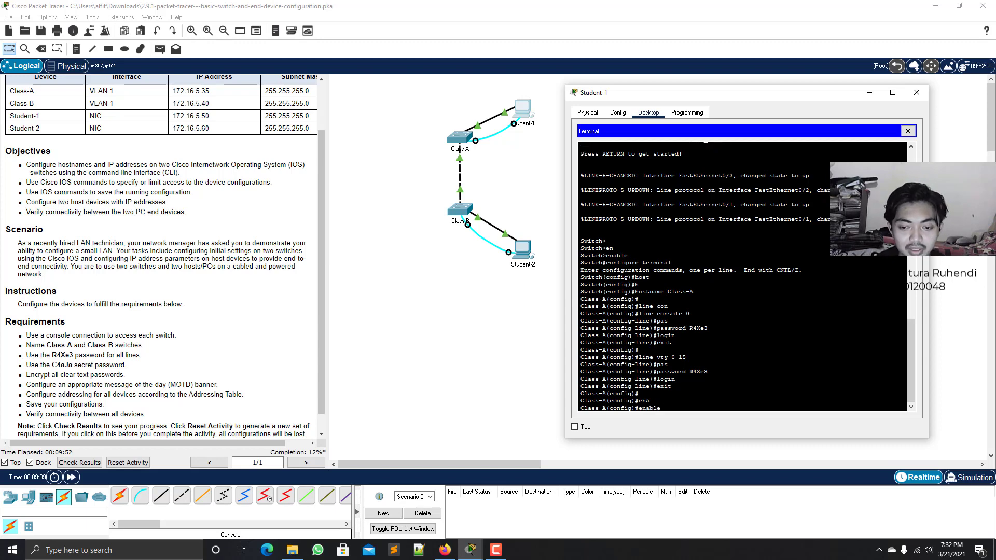
text(sec)
key(Tab)
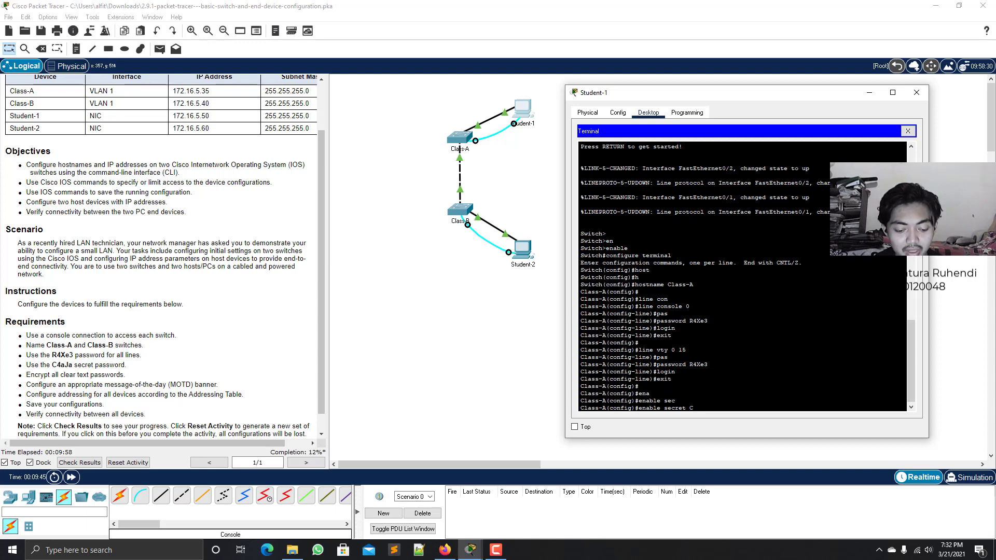
text(C4aJa)
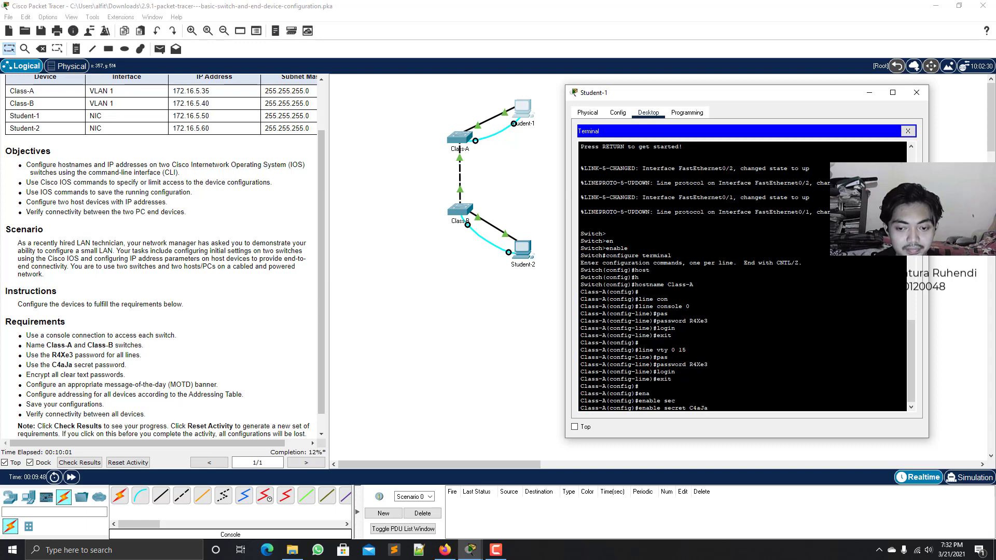
key(Return)
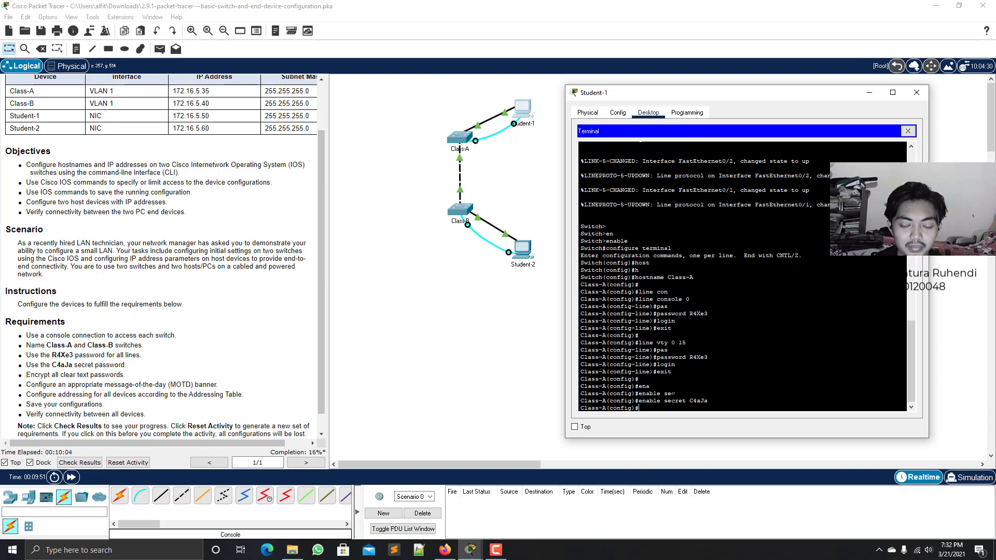
key(Return)
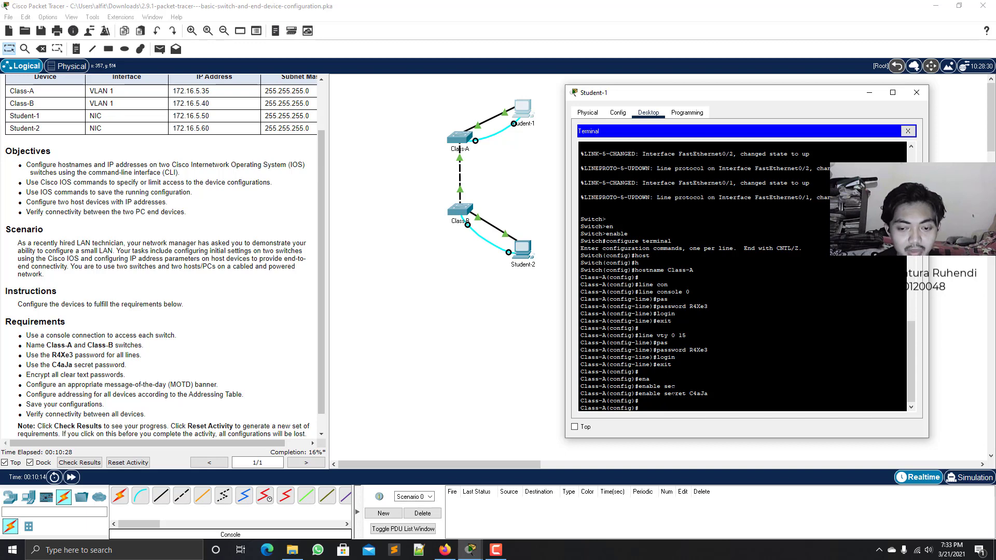
text(xit)
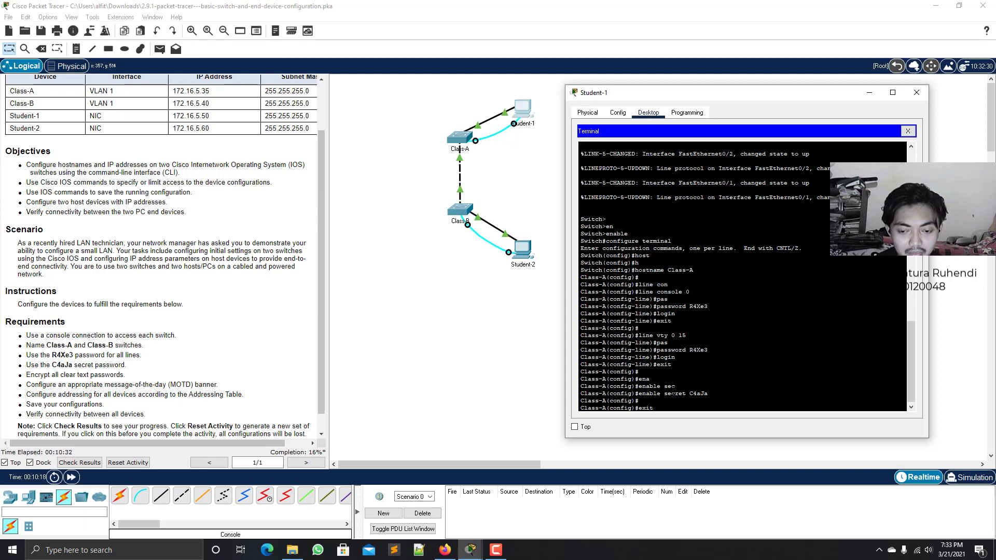
key(Return)
key(Return)
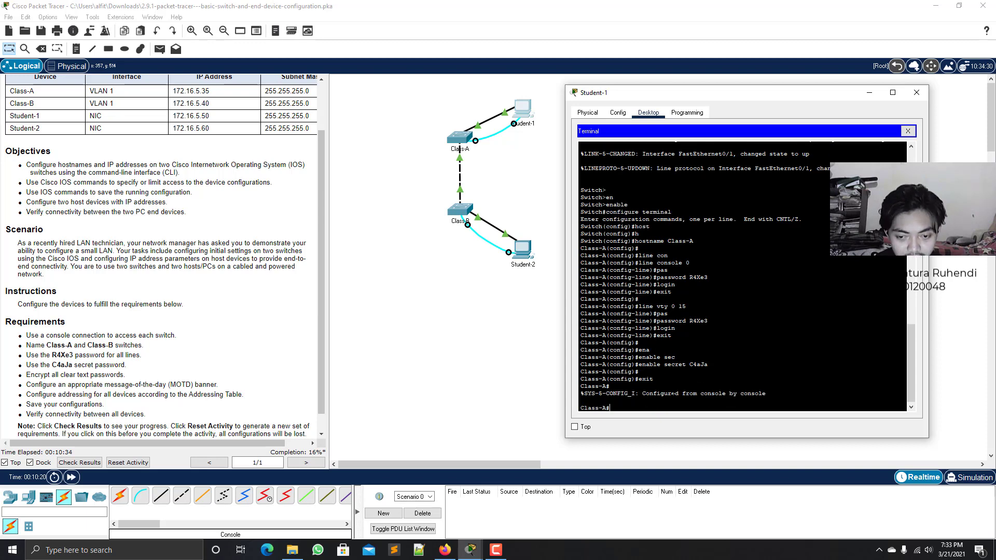
Step: Display Class-A's running-config and page through to the end to verify passwords and hostname
text(sh)
key(Tab)
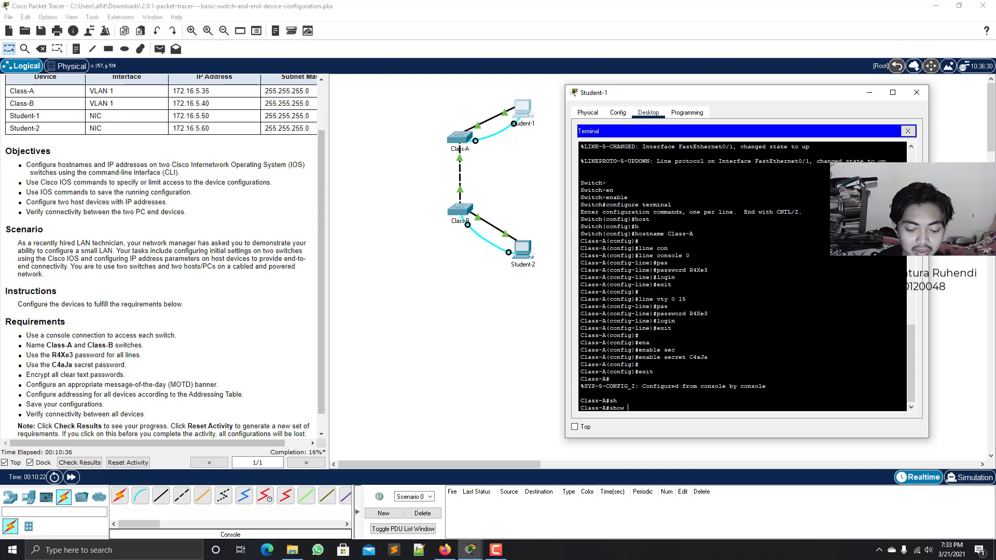
text(run)
key(Tab)
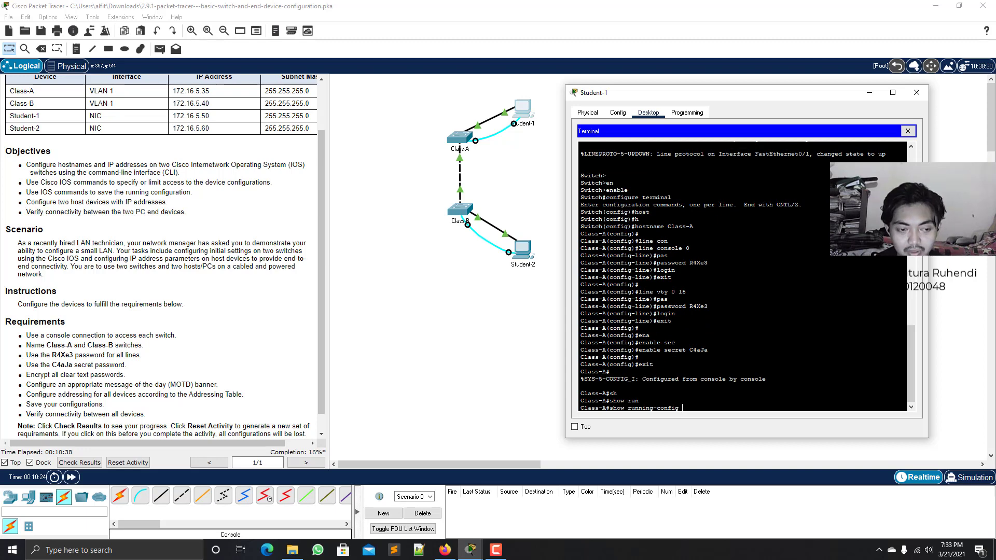
key(Return)
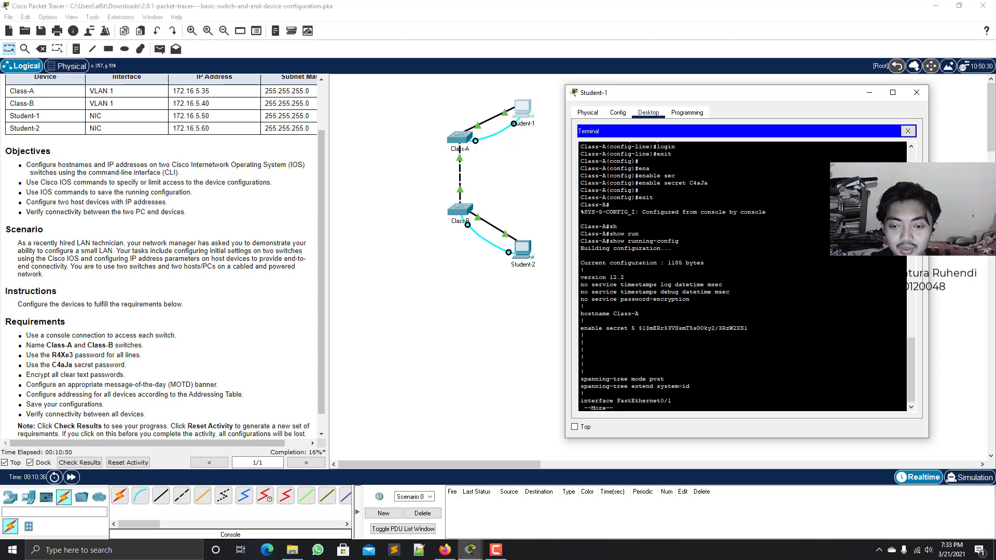
key(space)
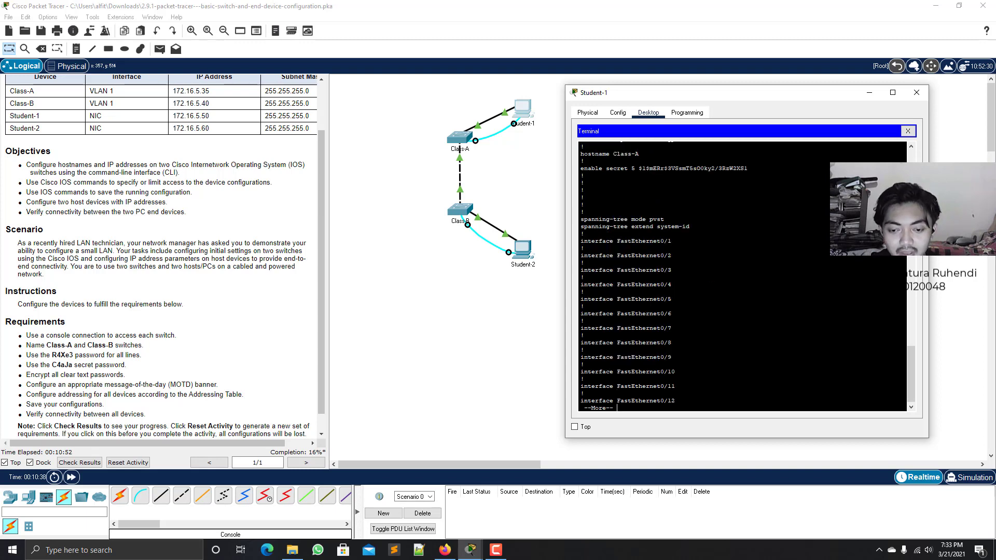
key(space)
key(space)
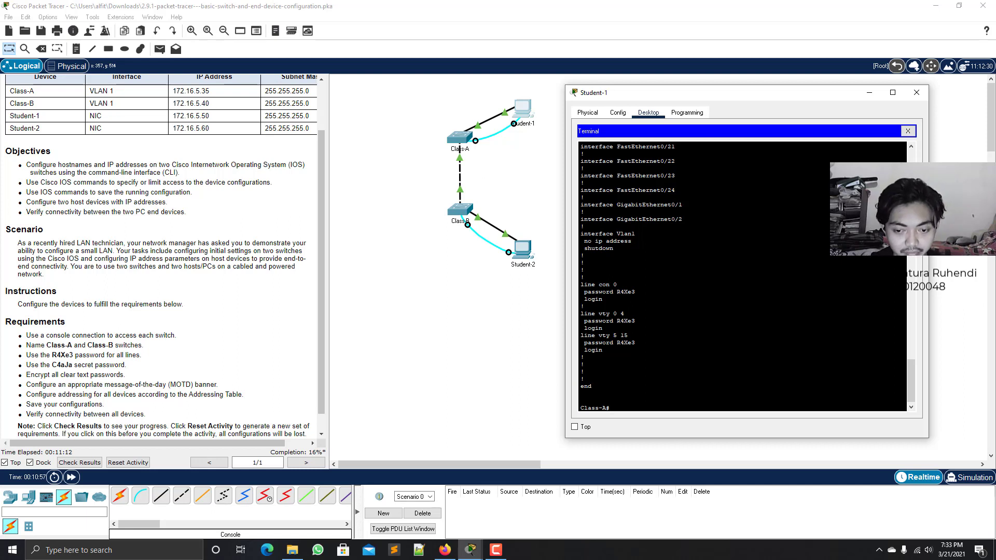
key(Return)
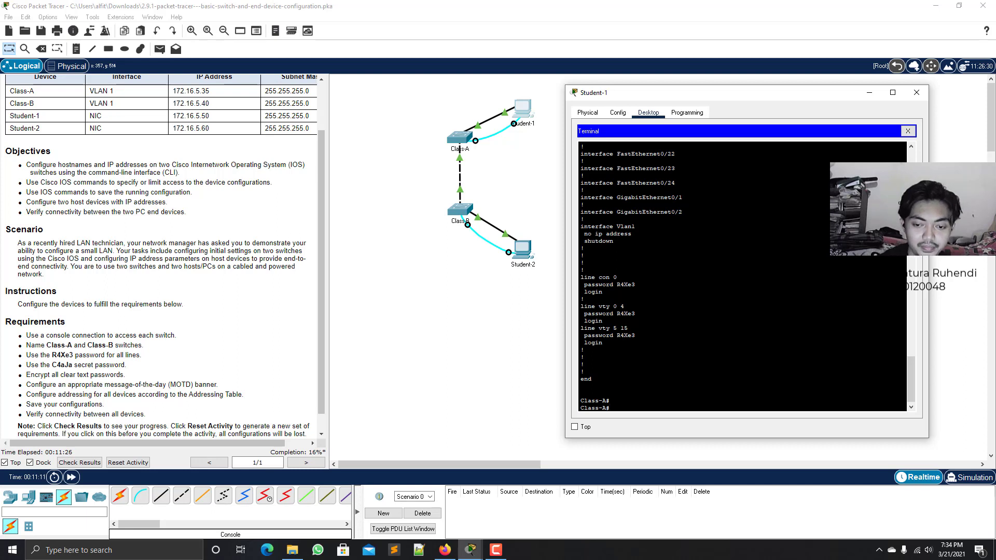
Step: Enable service password-encryption on Class-A and return to privileged mode
text(conf)
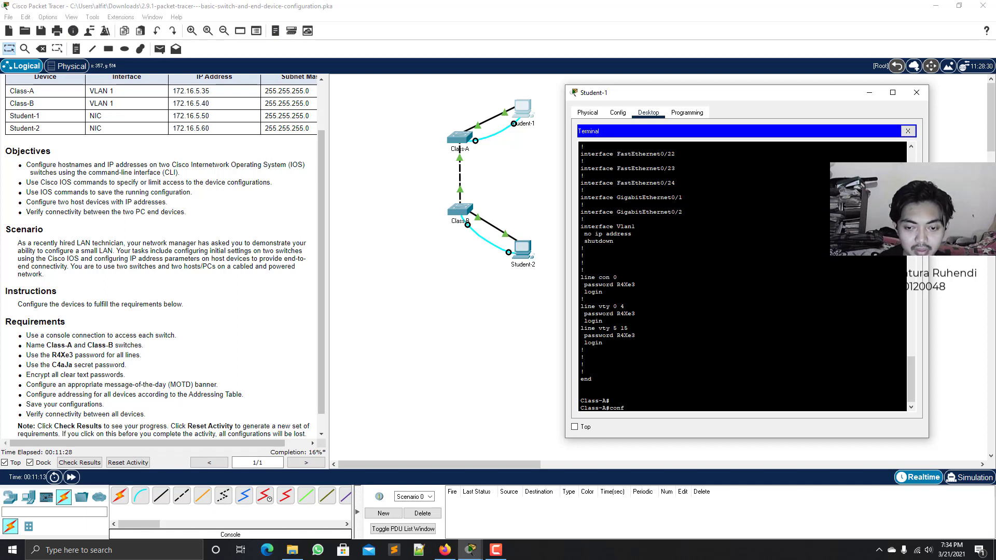
text( ter)
key(Tab)
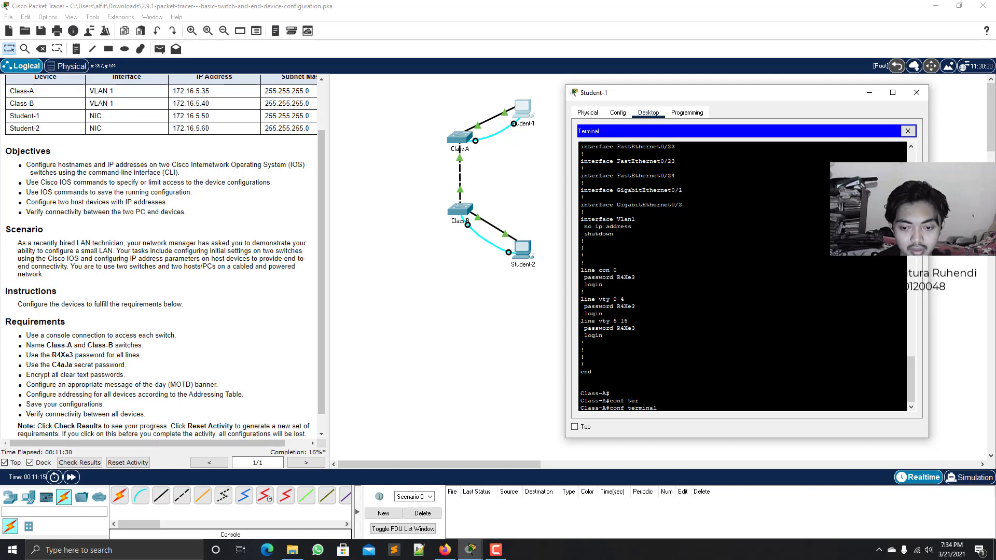
key(Return)
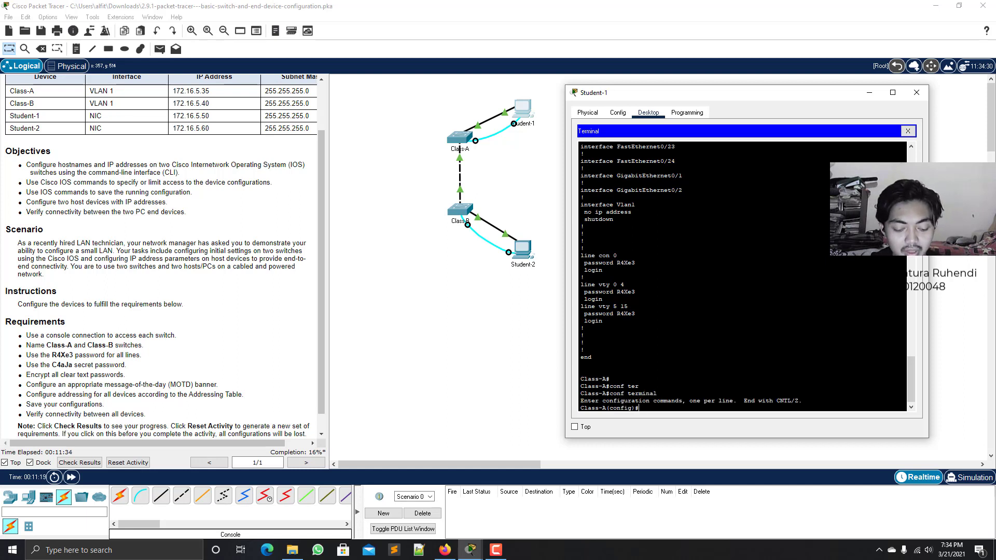
text(serv)
key(Tab)
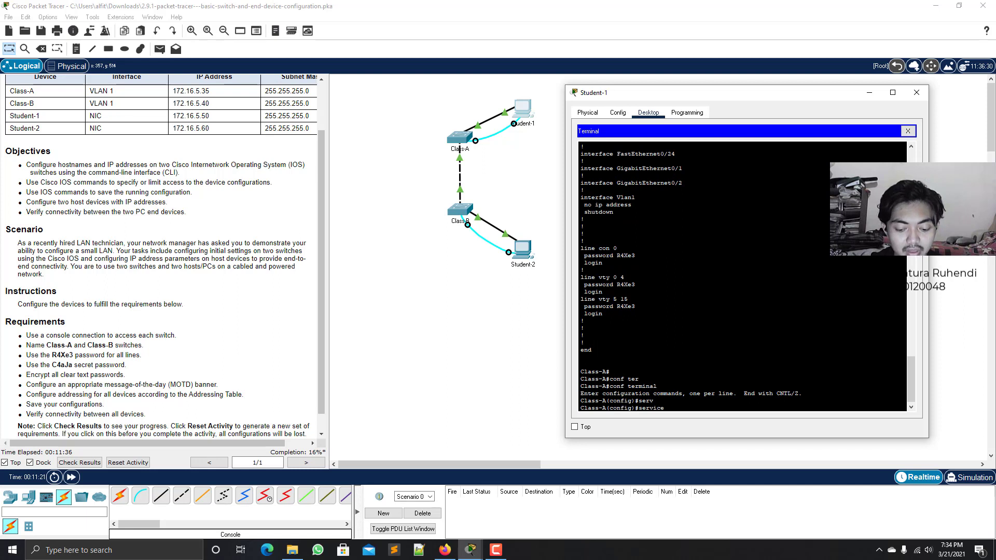
text(pas)
key(Tab)
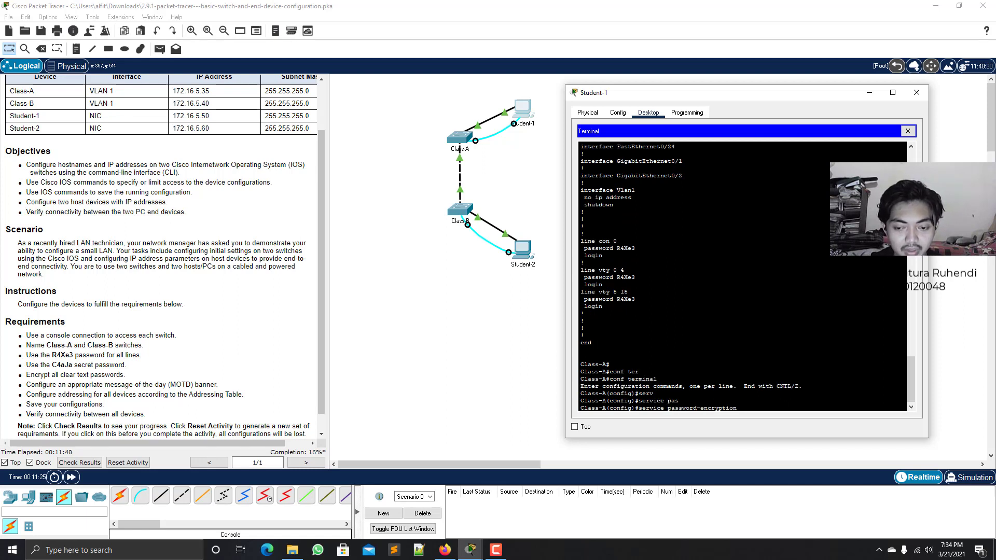
key(Return)
key(Return)
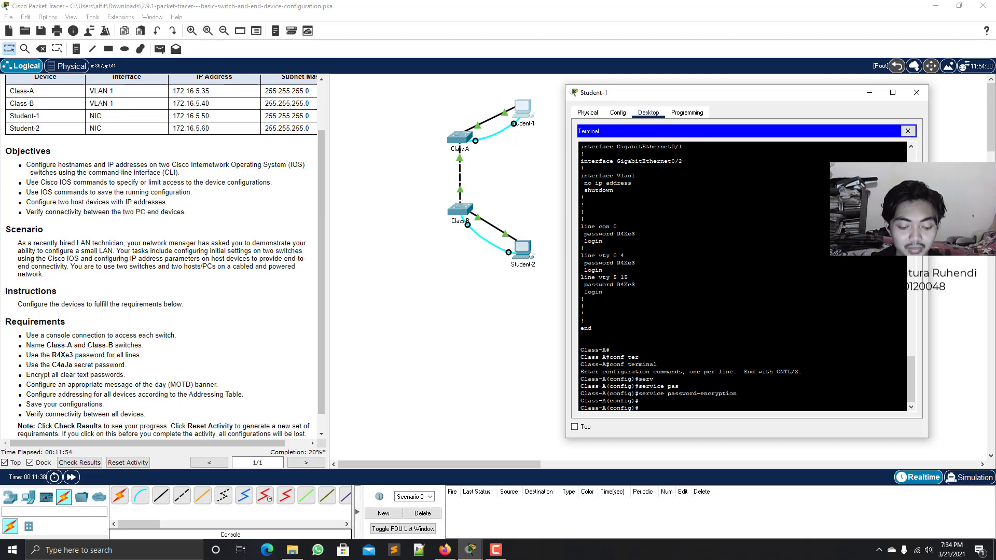
text(exit)
key(Return)
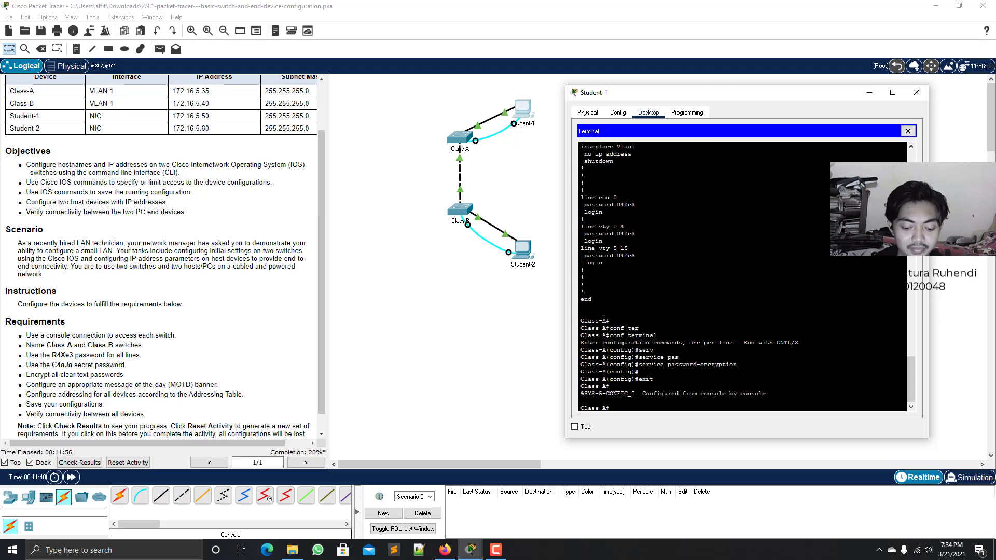
Step: Show the running-config to confirm the line passwords are now type 7 encrypted
text(sh)
key(Tab)
text(run)
key(Tab)
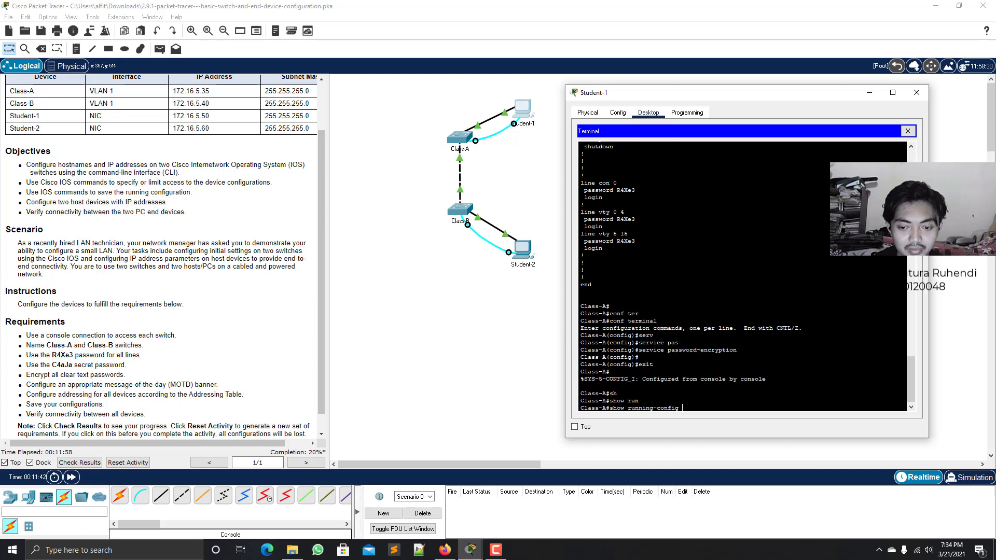
key(Return)
key(space)
key(space)
key(space)
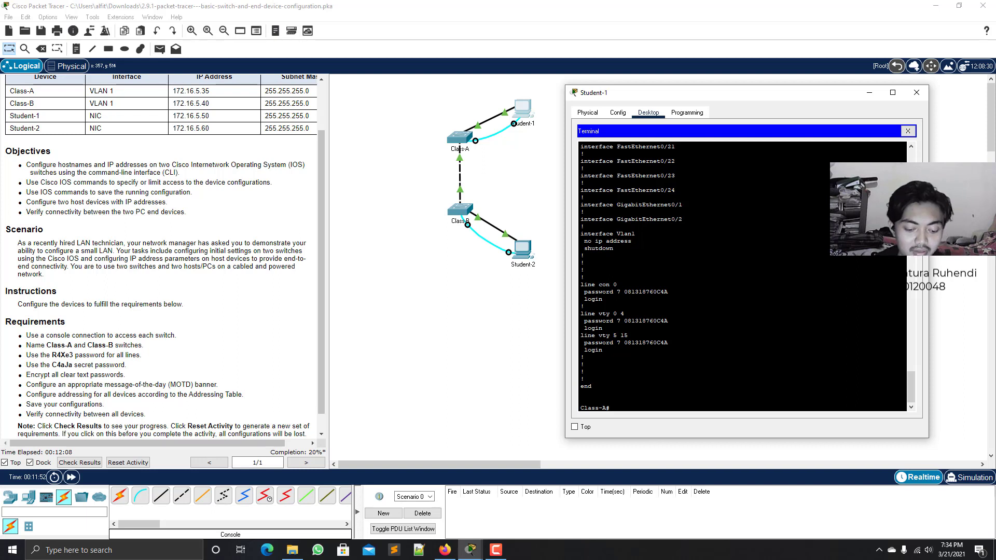
Step: Enter global configuration mode on Class-A with configure terminal
text(conf)
key(Tab)
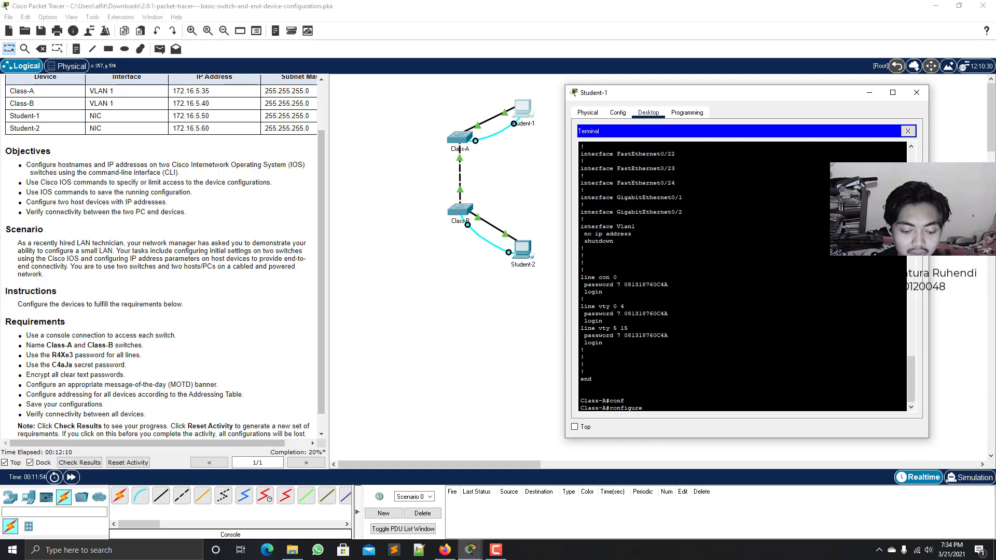
text(ter)
key(Tab)
key(Return)
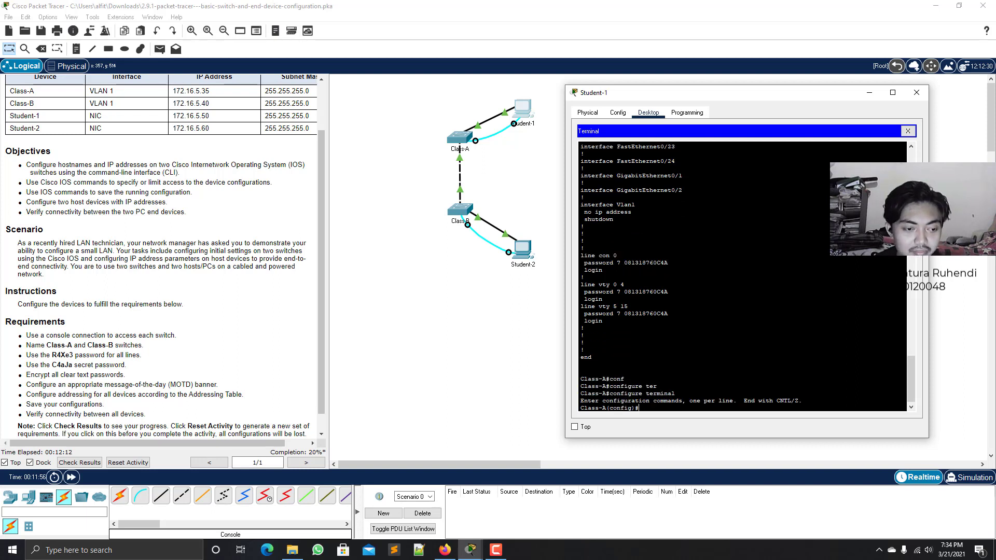
key(Return)
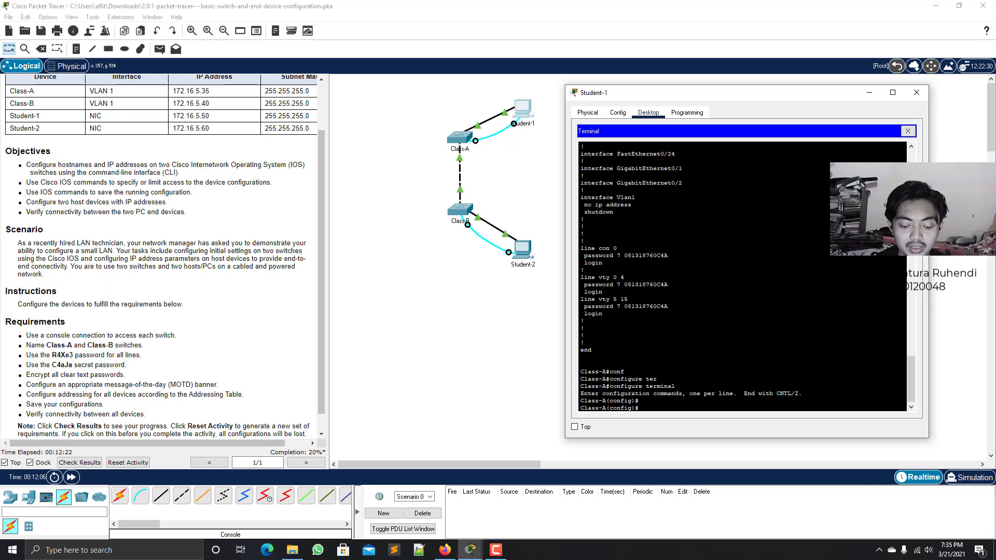
Step: Set the banner motd to 'Authorized Only!!'
text(ann)
key(Tab)
text(m)
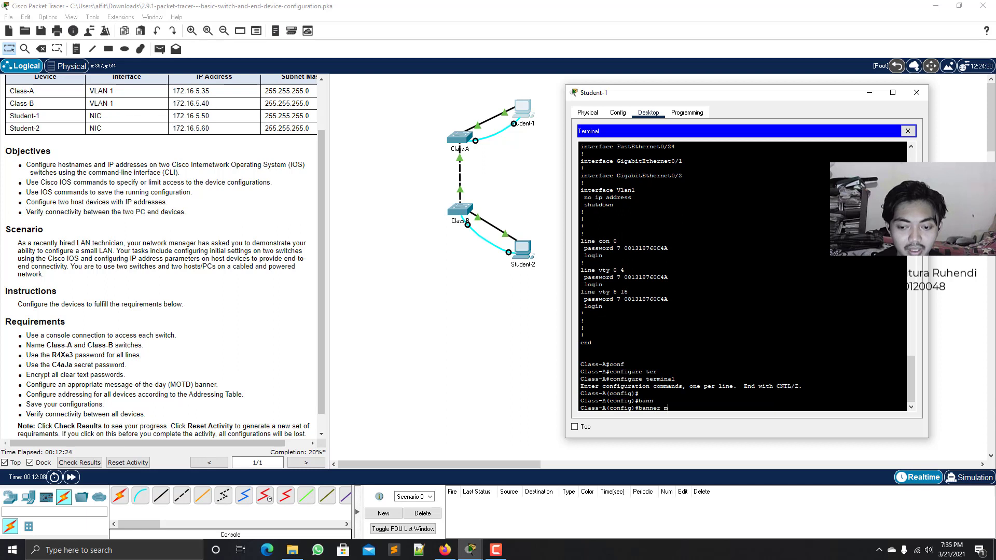
text(ot)
key(Tab)
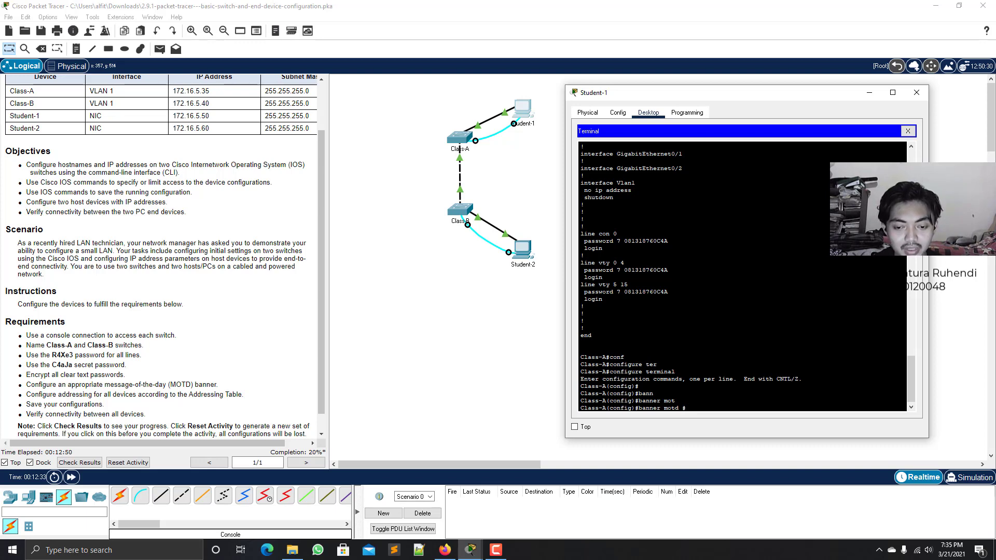
text(A)
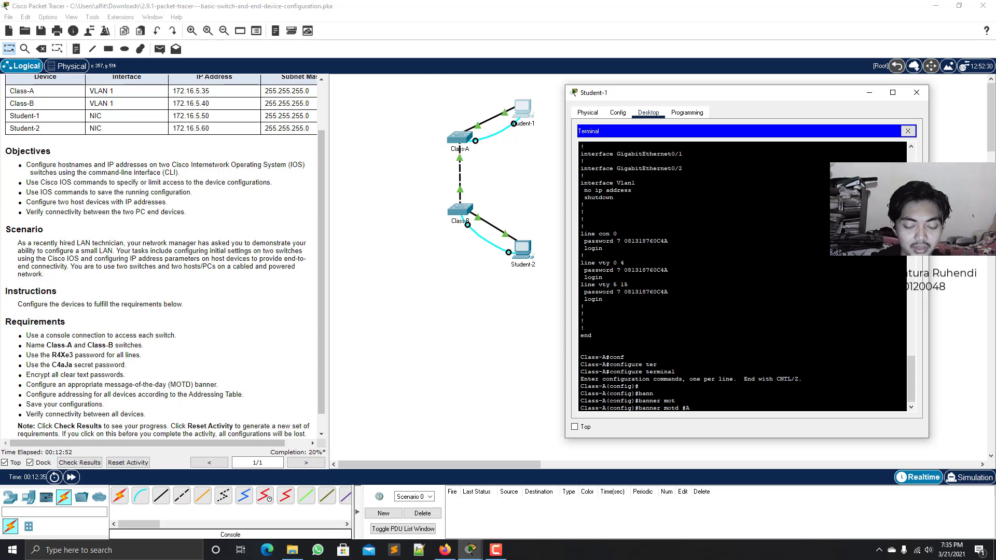
text(uth)
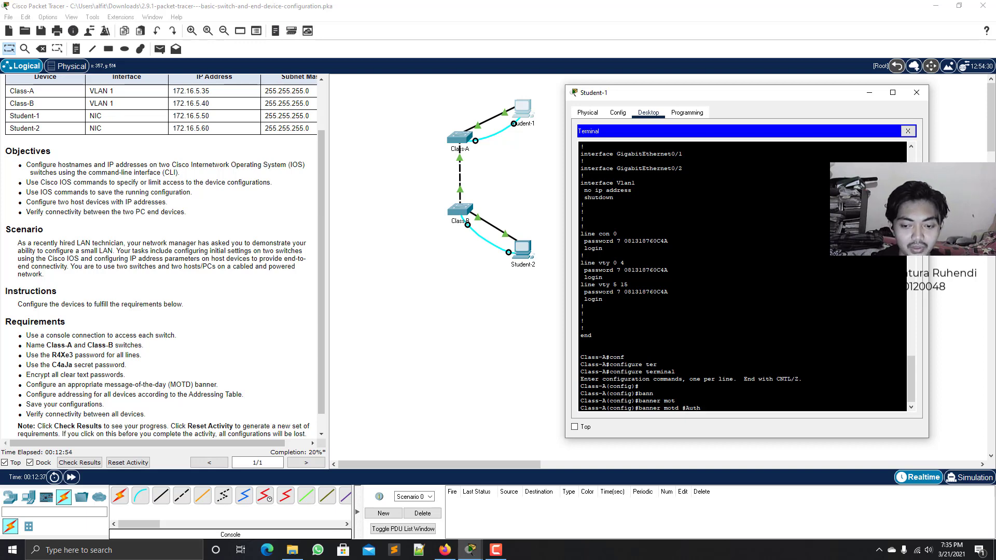
text(orize)
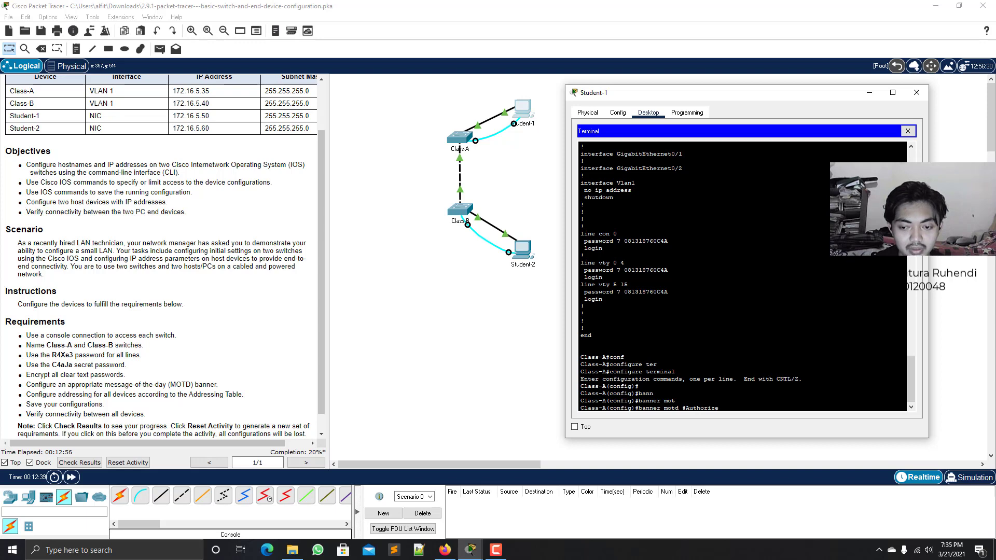
text(d Only)
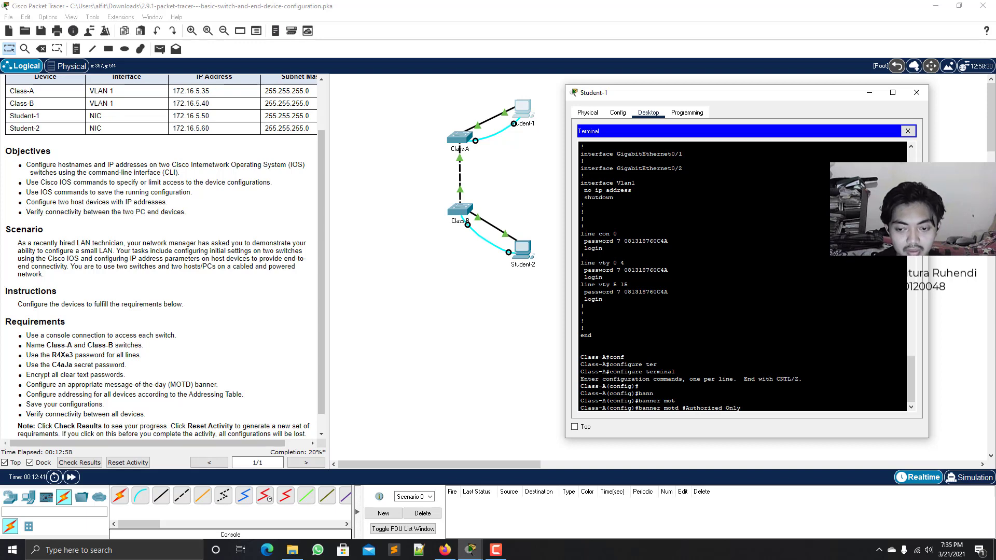
text(!!#)
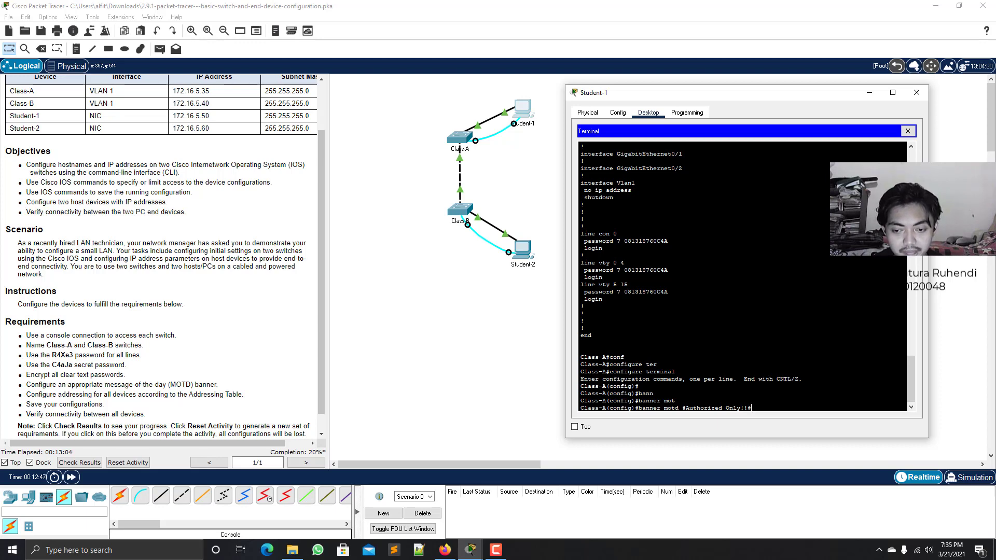
key(Return)
key(Return)
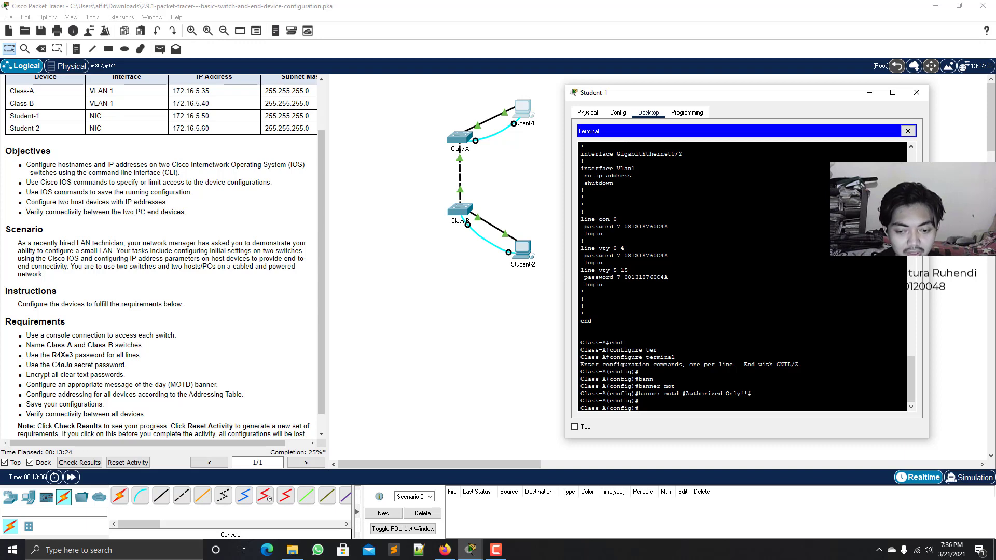
Step: Exit twice to log out of Class-A, then start a new session showing the banner
text(exit)
key(Return)
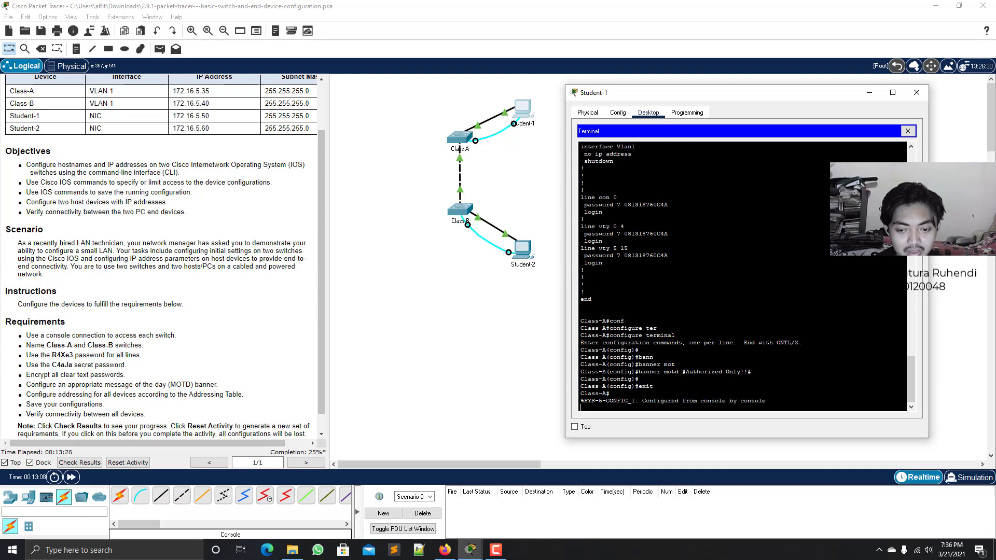
key(Return)
text(exit)
key(Return)
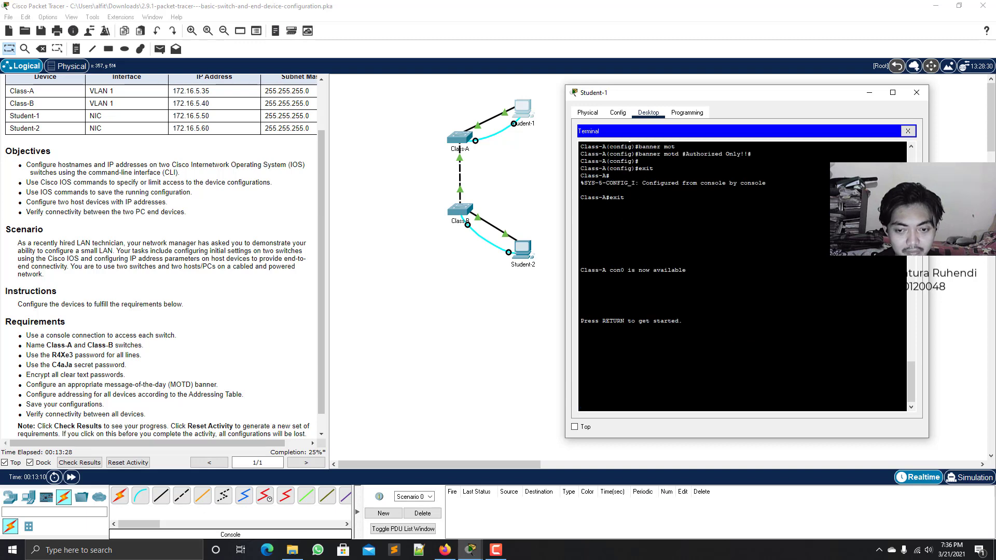
key(Return)
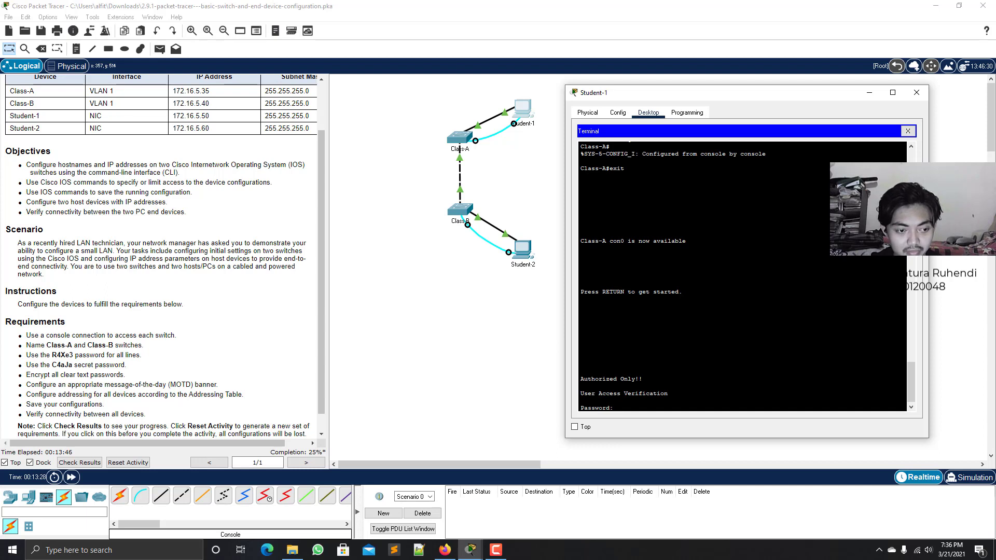
Step: Log back into Class-A with the console password, then reach Class-A# using the enable secret
key(Return)
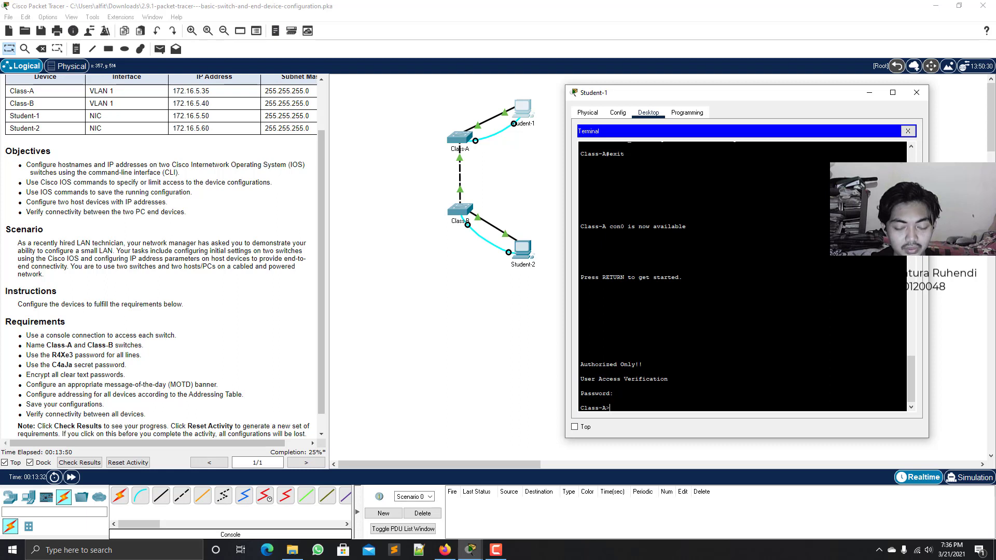
key(Return)
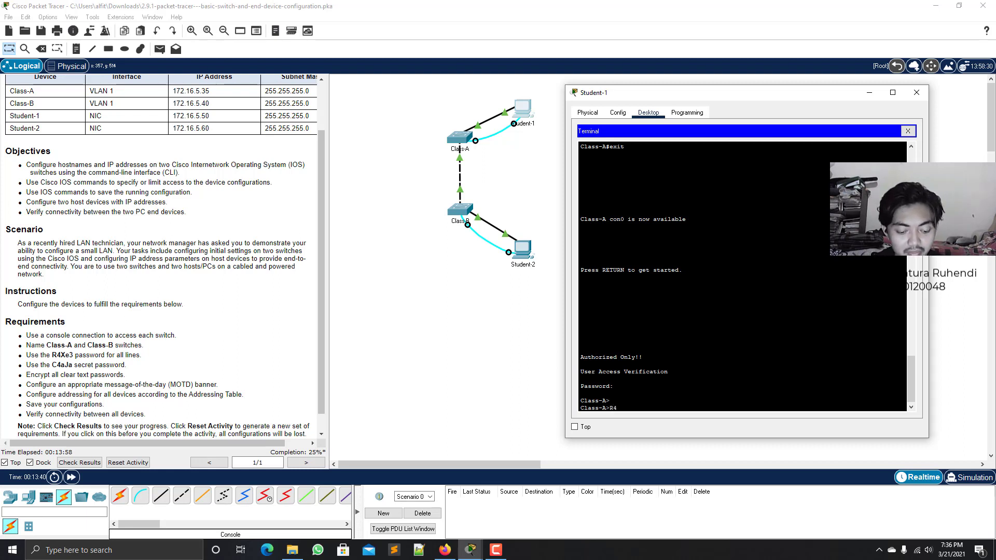
text(R4Xe3)
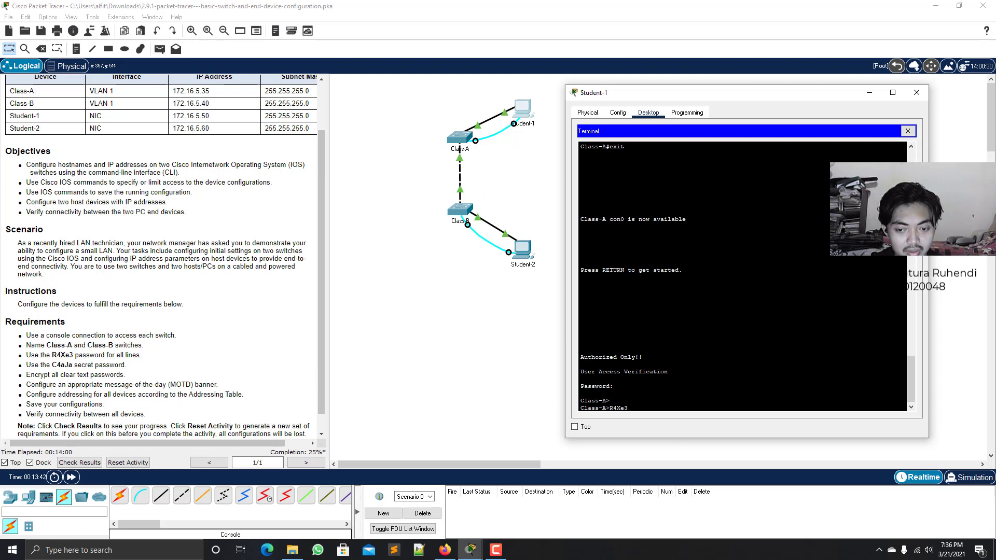
text(e)
key(BackSpace)
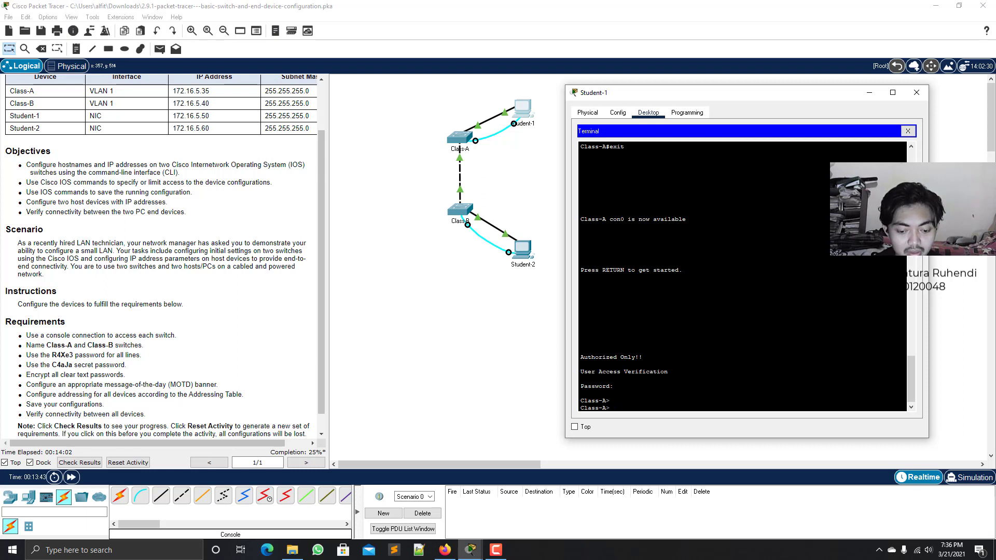
text(en)
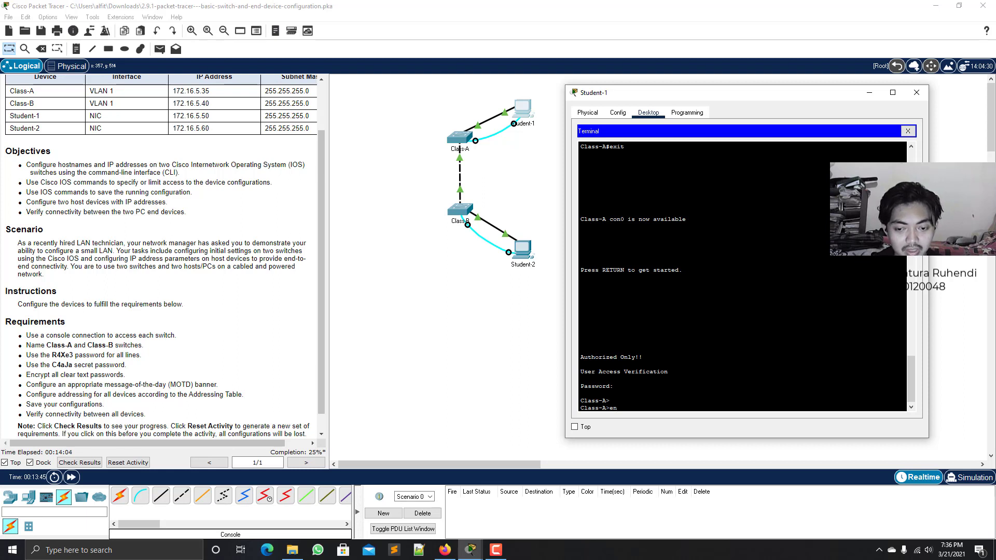
text(a)
key(Tab)
key(Return)
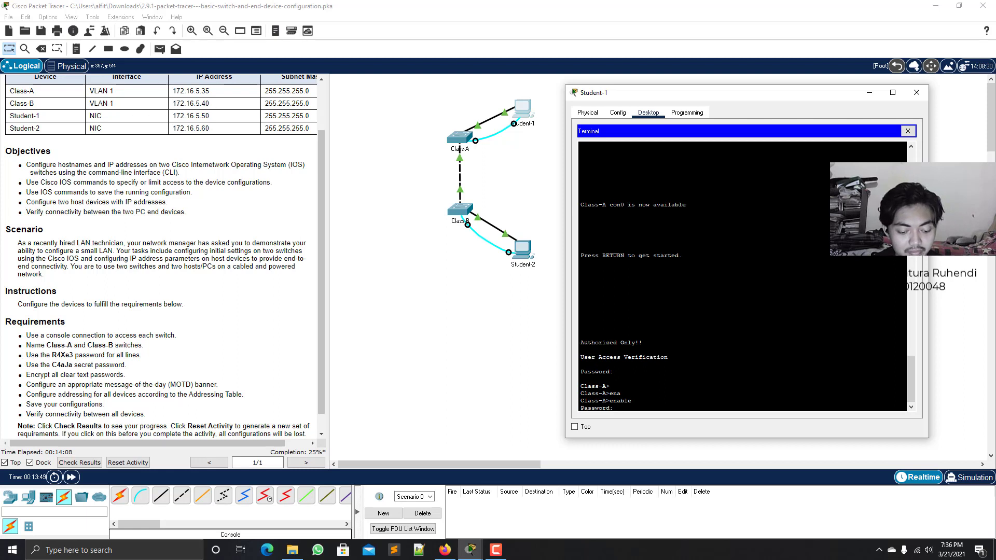
key(Return)
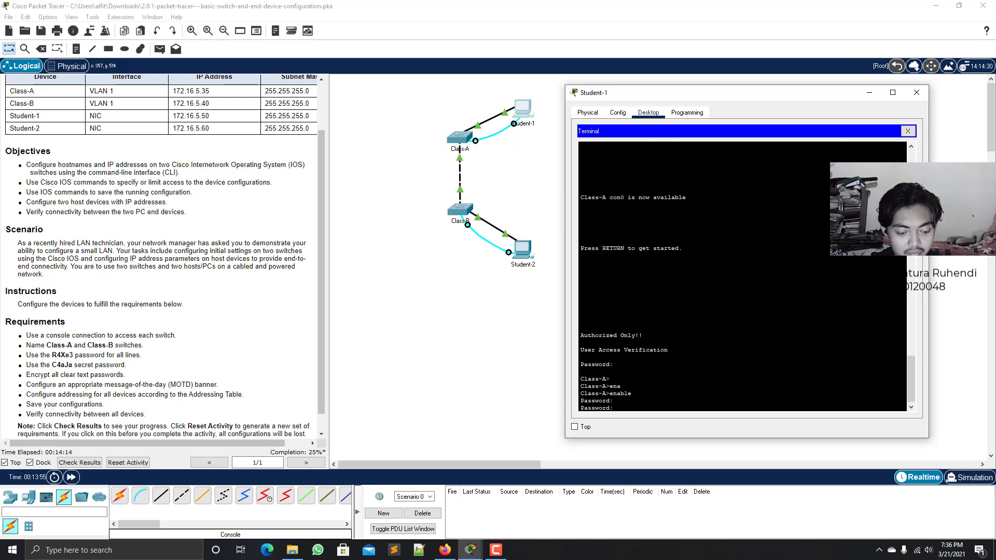
key(Return)
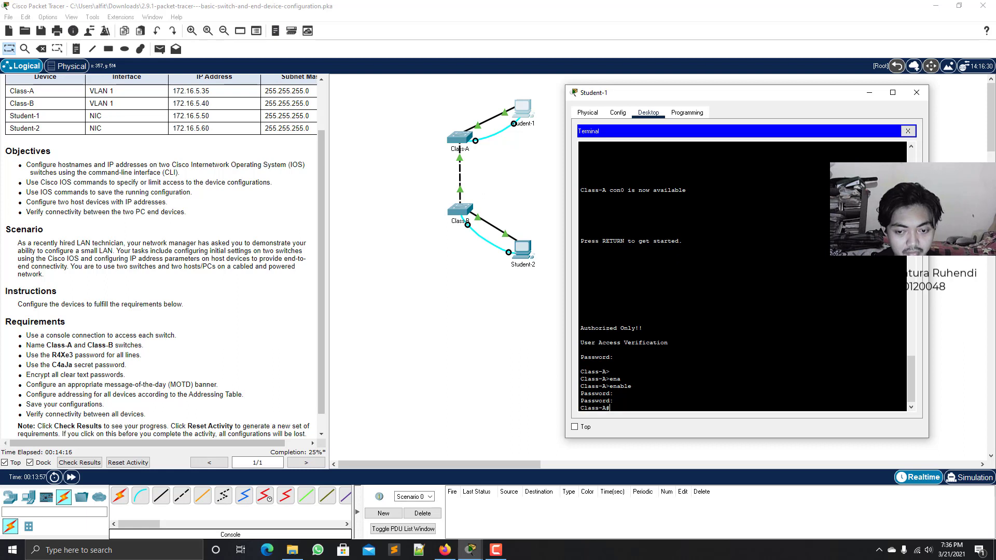
key(Return)
key(Return)
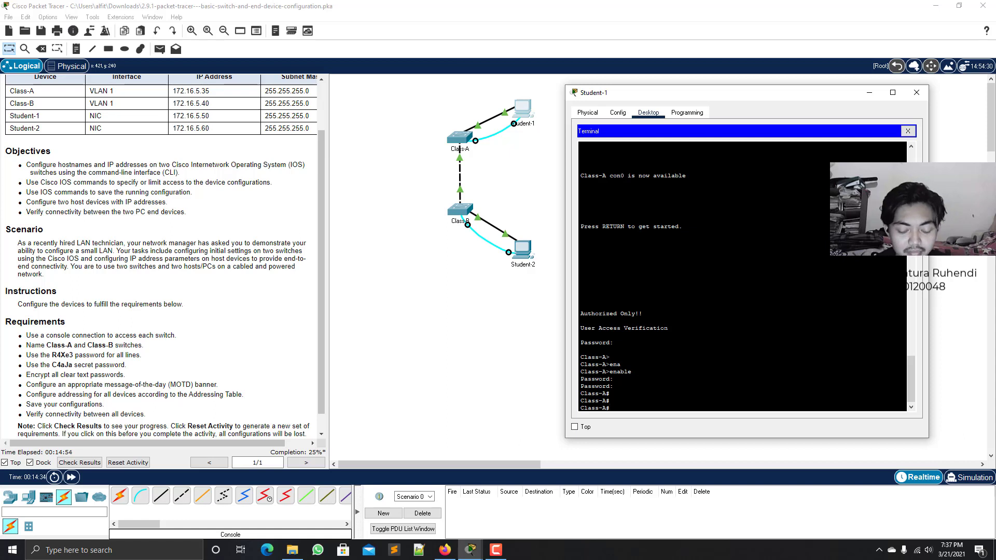
Step: Enter global configuration with conf t, select interface VLAN 1, and start the ip address command
text(conf)
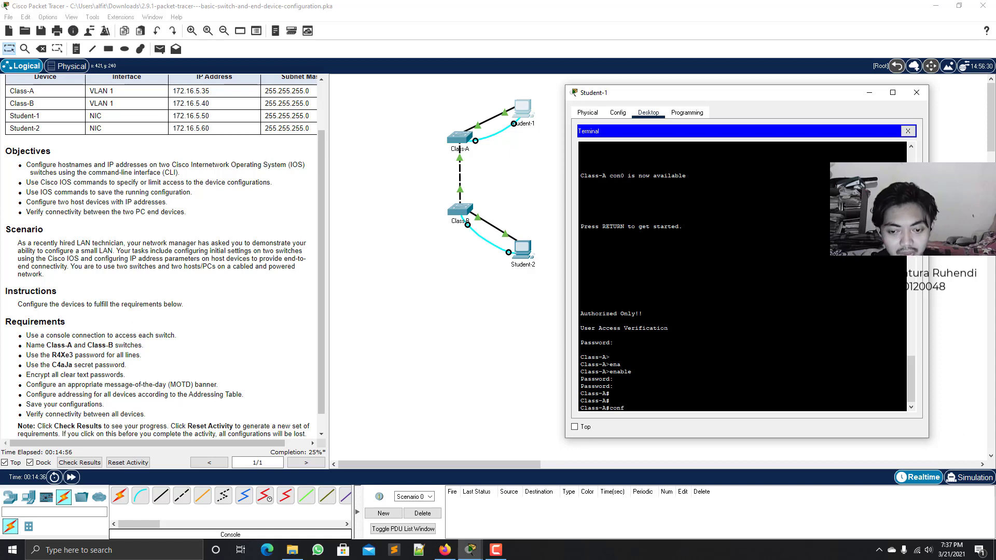
text( t)
key(Return)
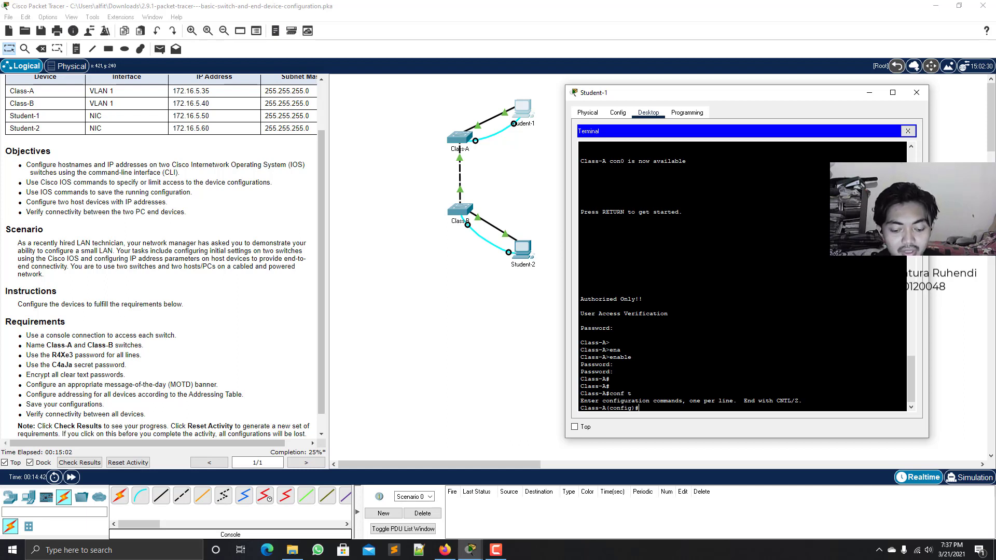
text(t)
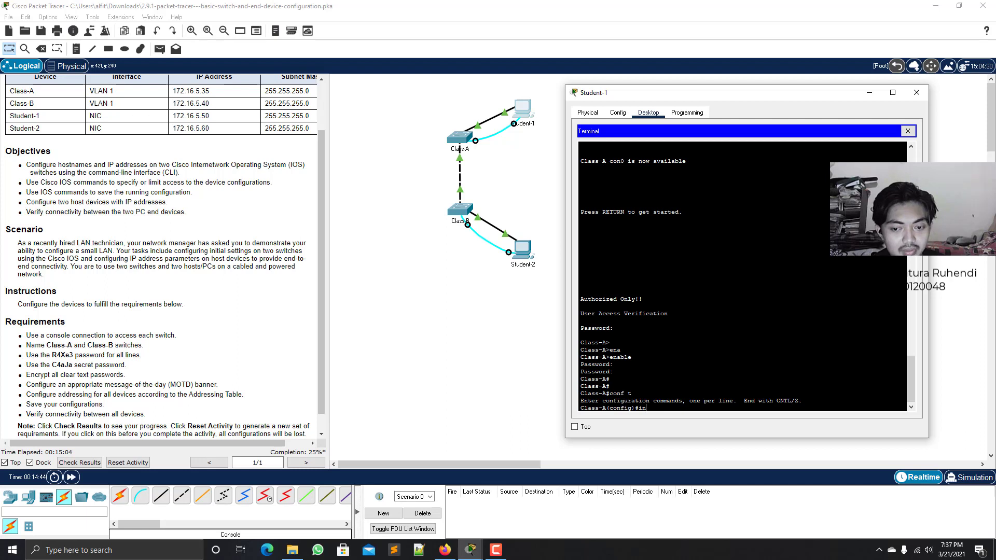
key(Tab)
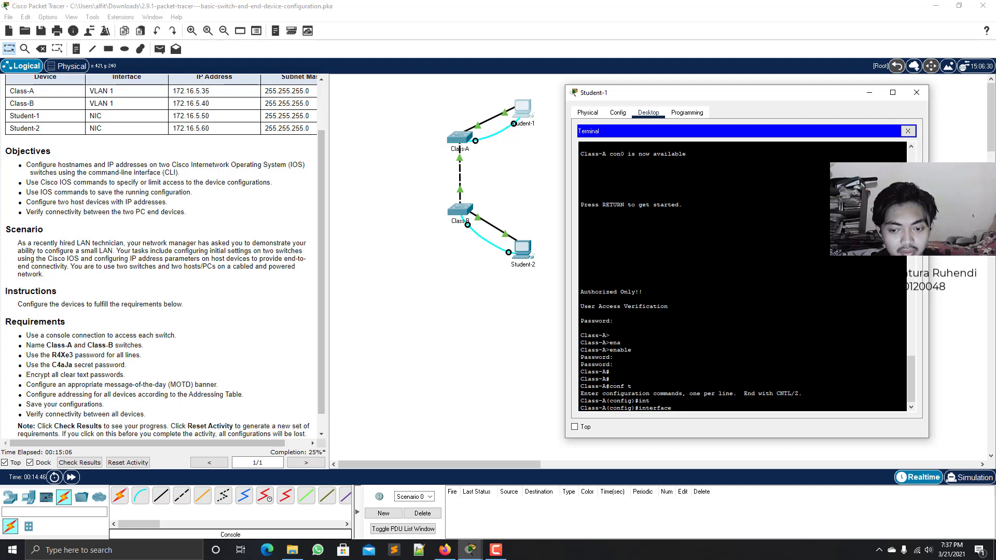
text(vl)
key(Tab)
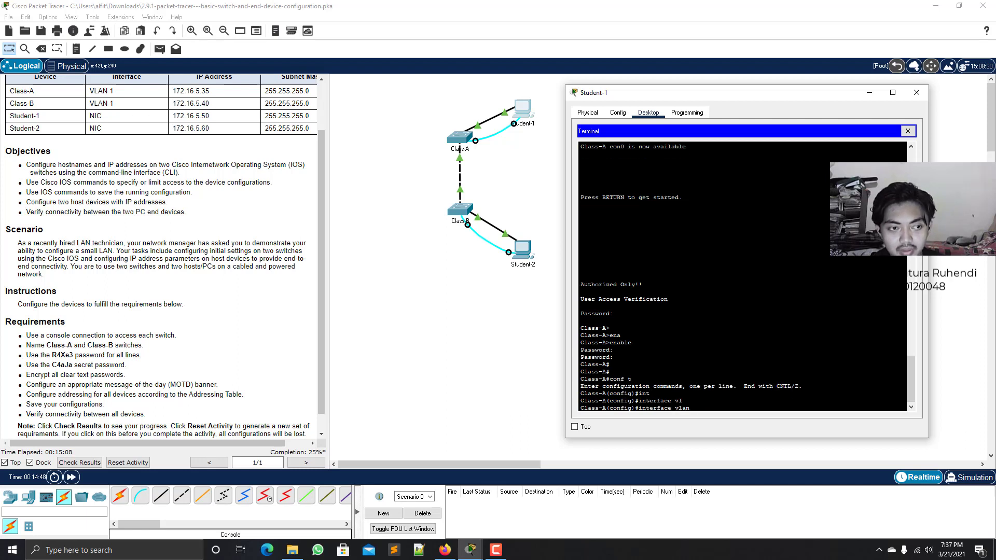
text(1)
key(Return)
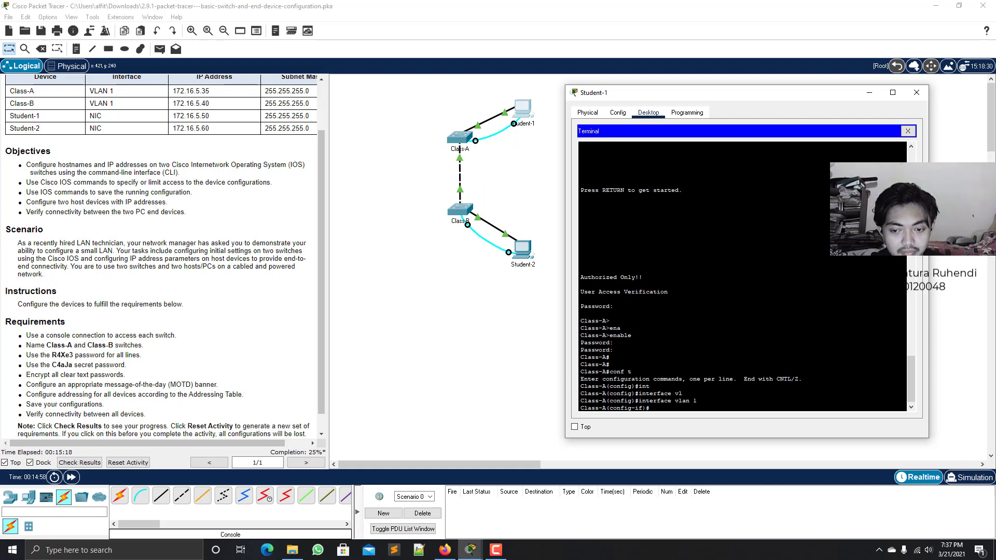
key(Return)
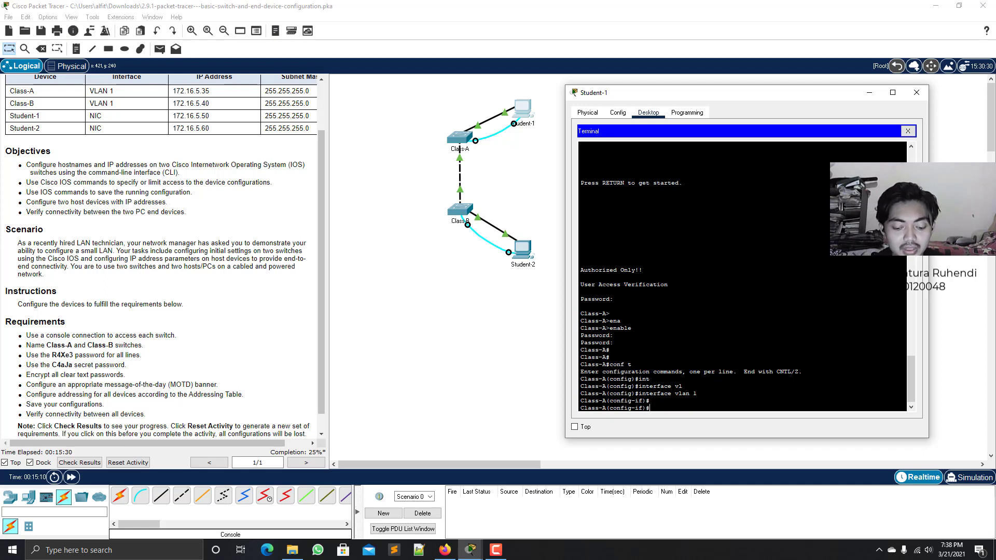
text(ip ad)
key(Tab)
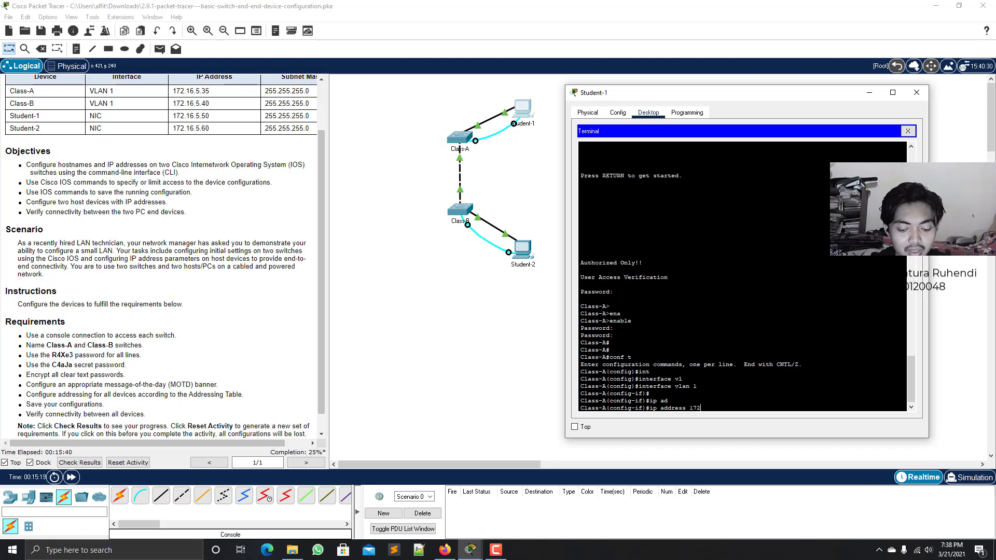
Step: Assign VLAN 1 the IP address 172.16.5.35 with mask 255.255.255.0
text(172.)
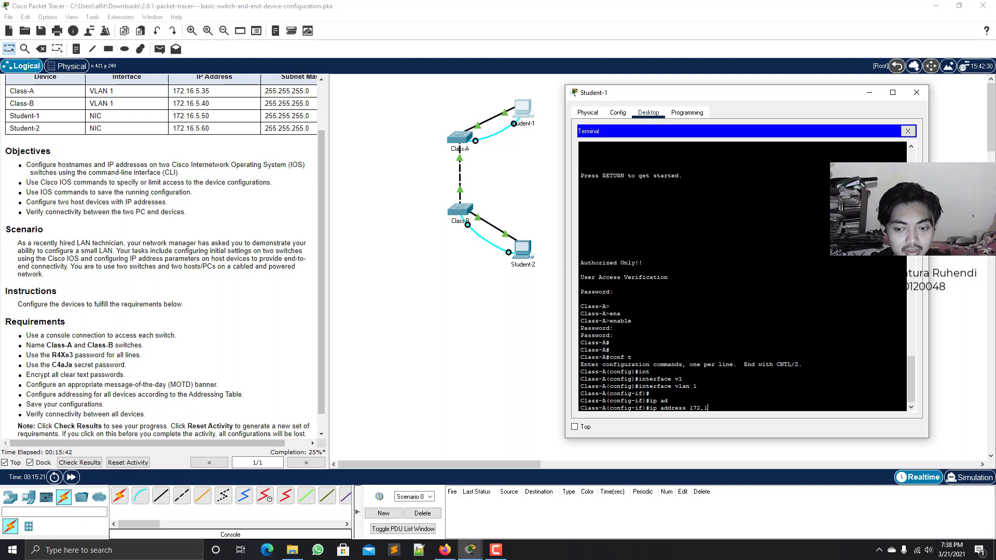
text(16)
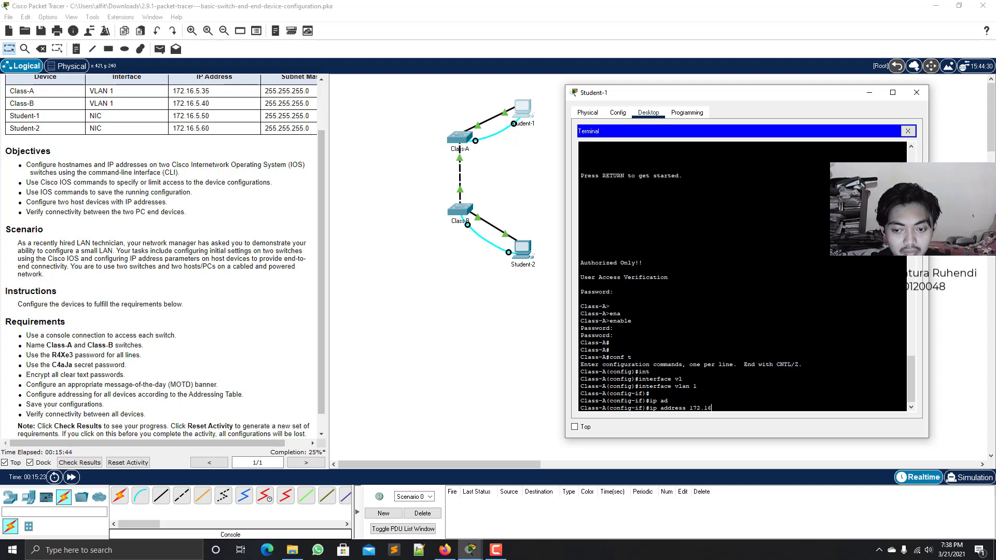
text(.5)
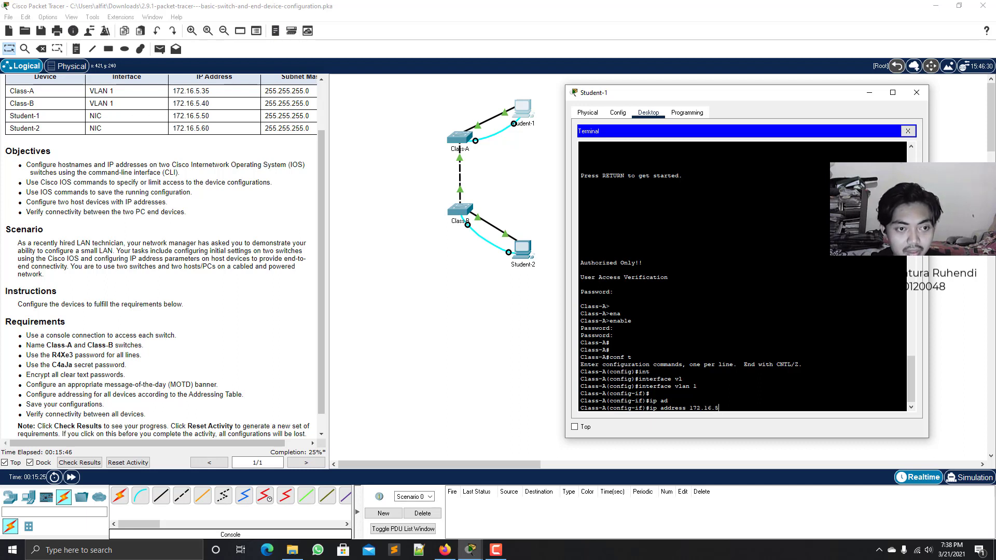
text(.35)
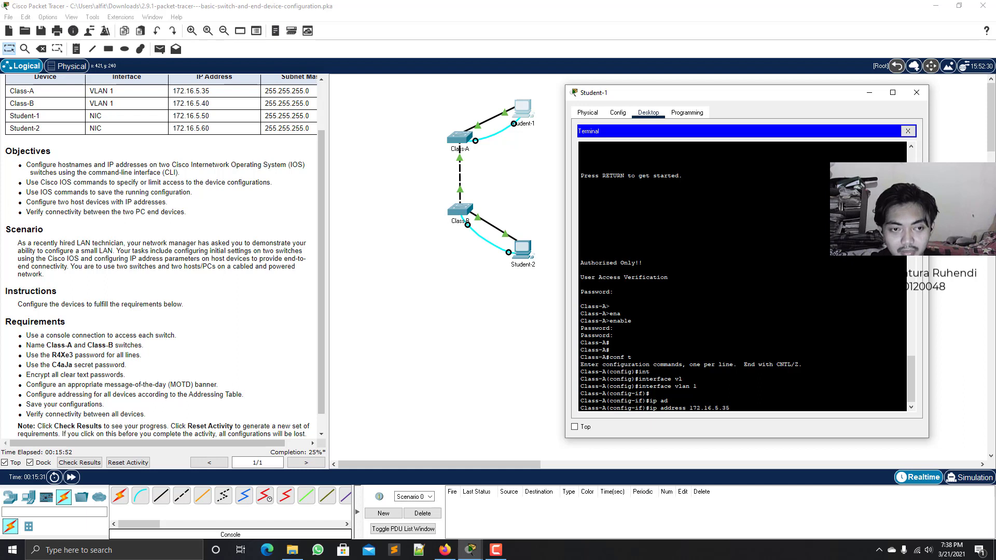
text(25)
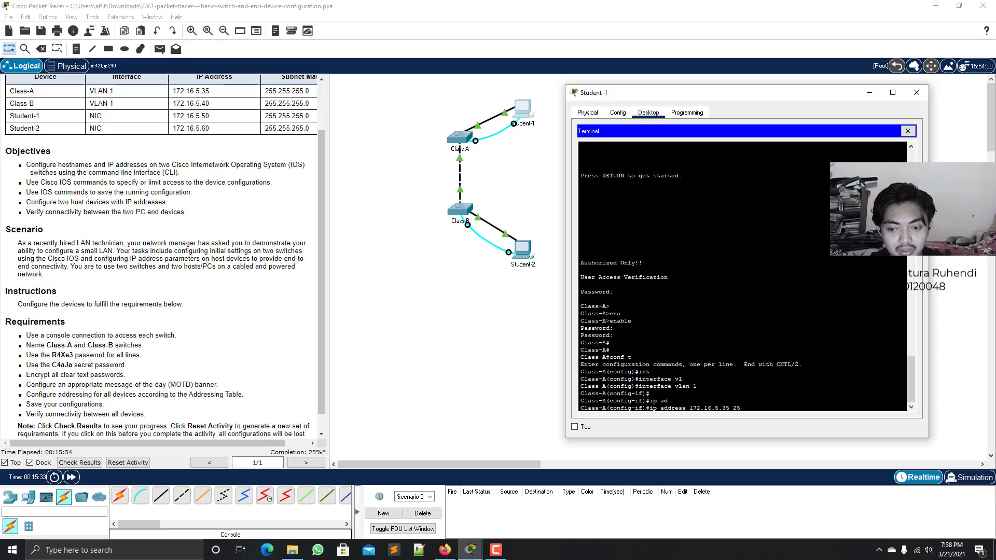
text(5.255.255.0)
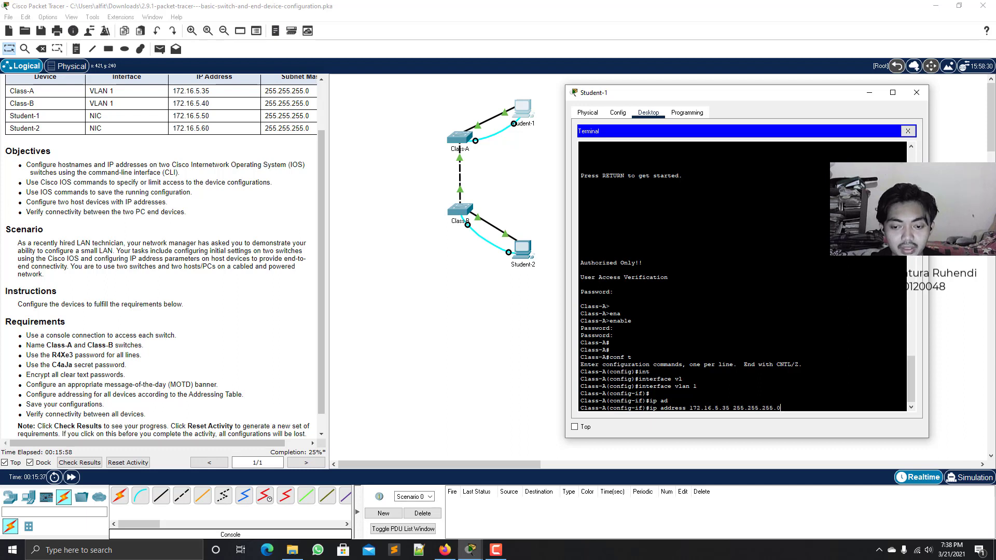
key(Return)
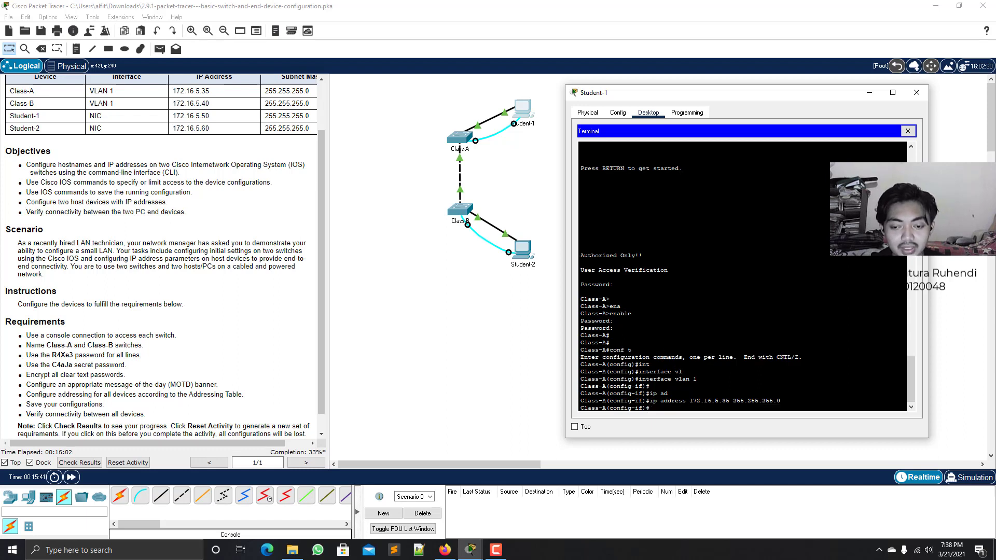
Step: Bring the VLAN 1 interface up with no shutdown and leave interface configuration
text(no)
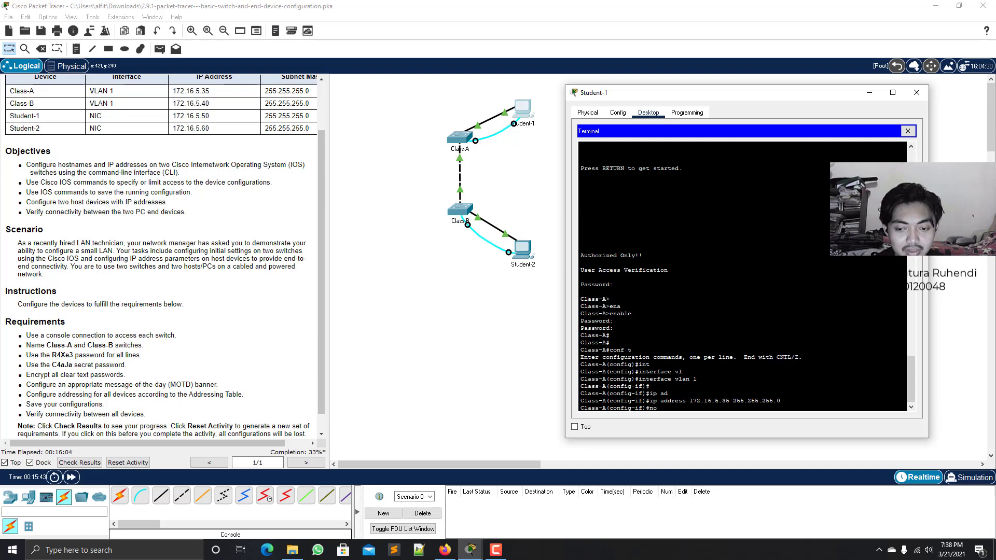
text( sh)
key(Tab)
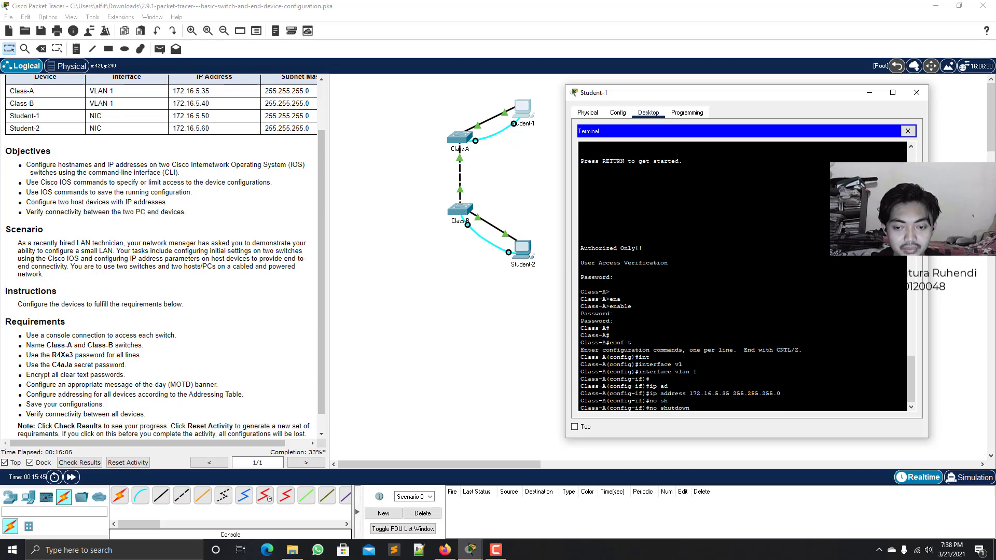
key(Return)
key(Return)
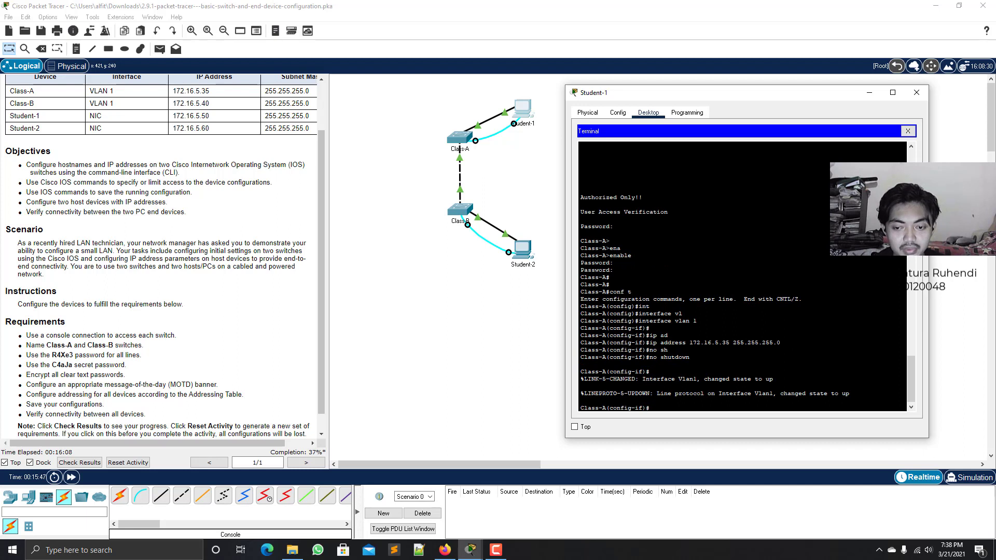
text(exi)
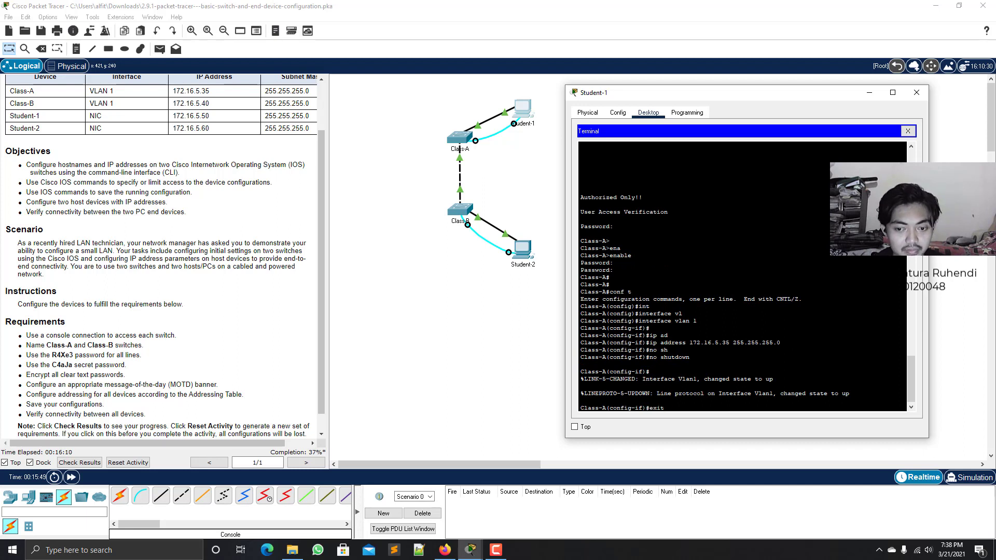
text(t)
key(Return)
key(Return)
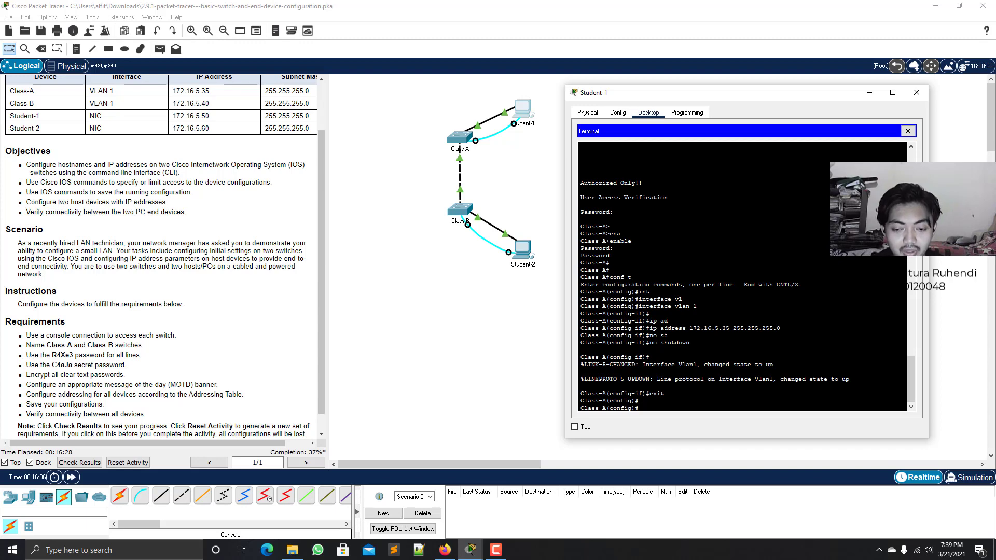
Step: Return to privileged mode and copy running-config to startup-config, accepting the default filename
text(exit)
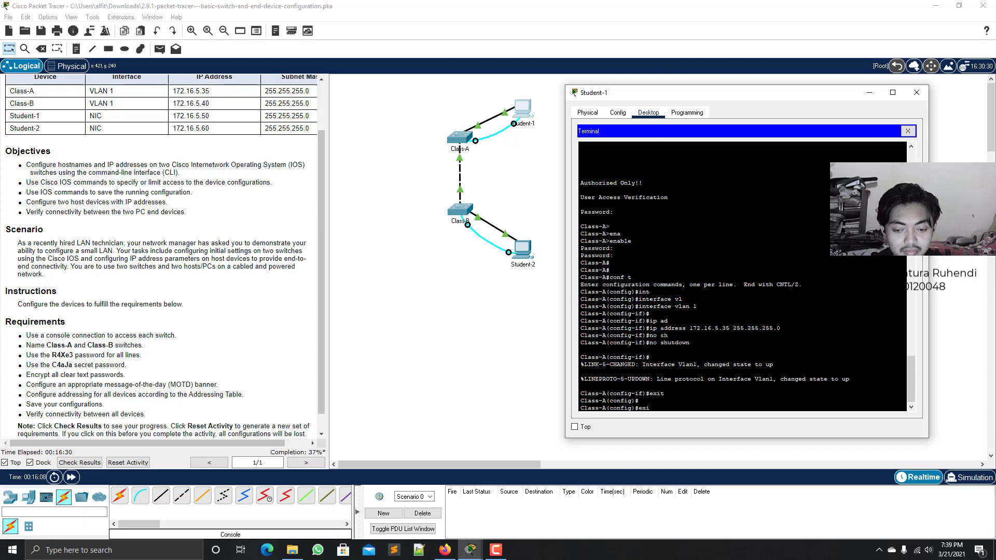
key(Return)
key(Return)
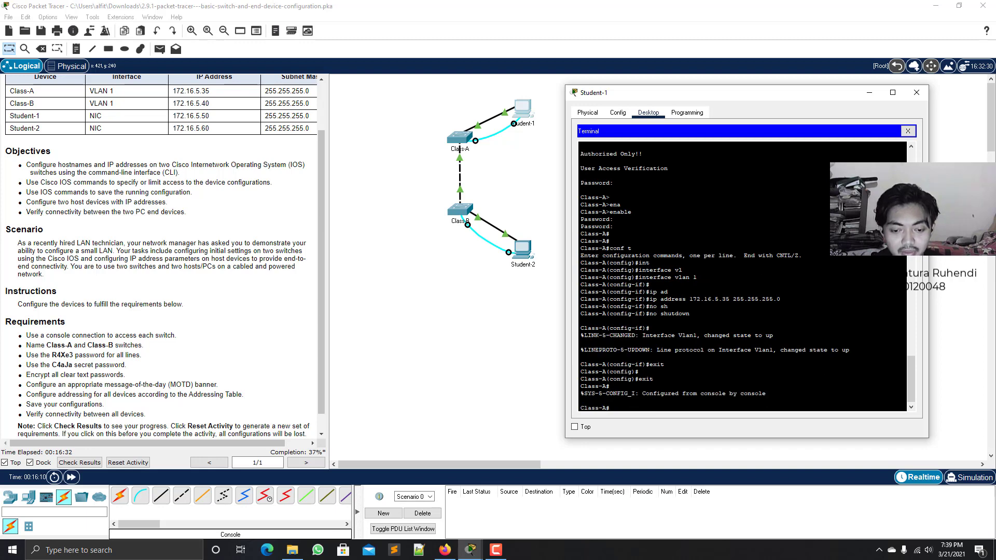
text(cop)
key(Tab)
text(run)
key(Tab)
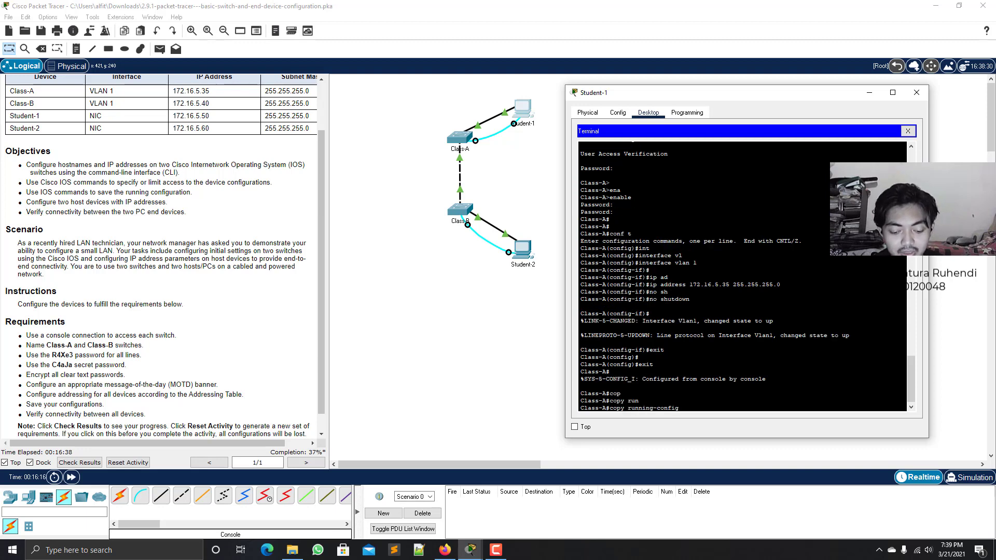
text(st)
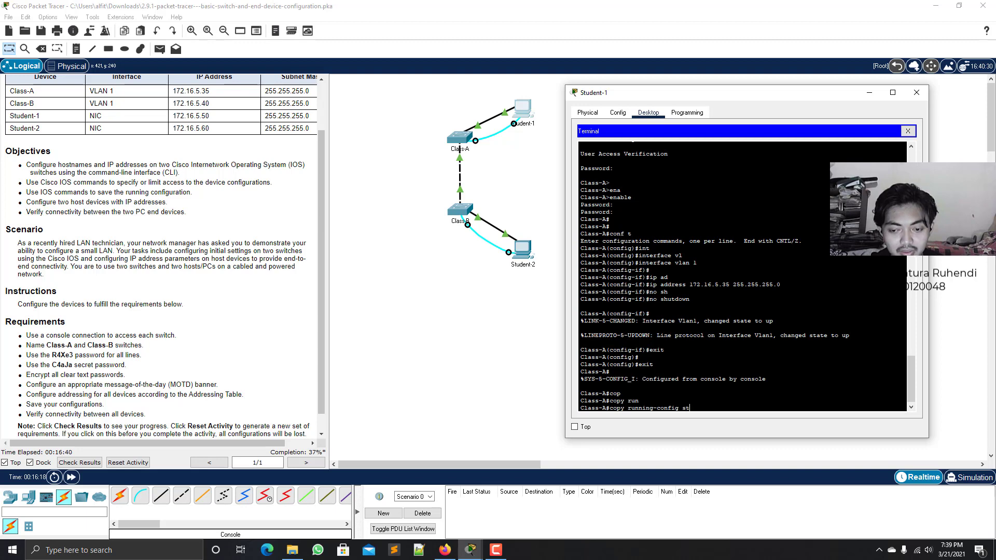
key(Tab)
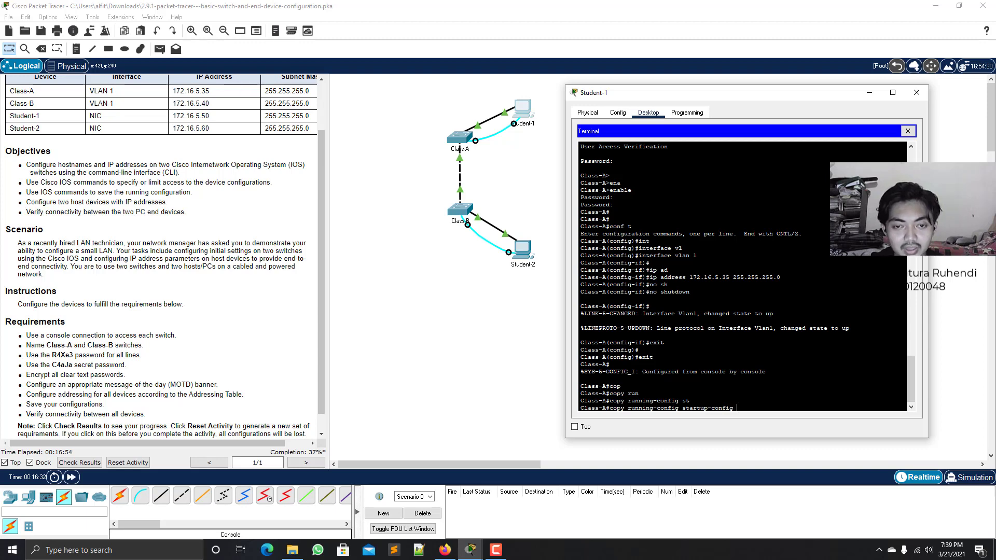
key(Return)
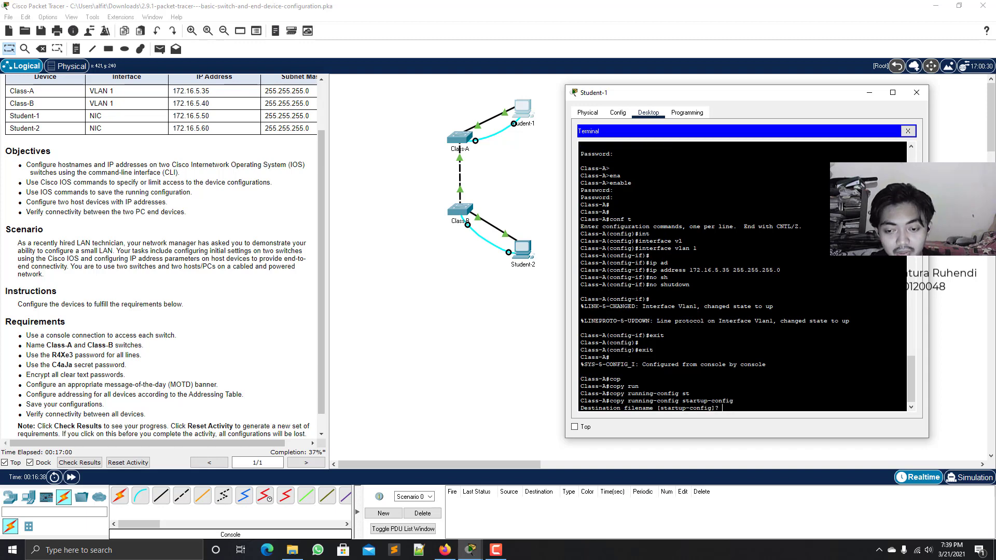
key(Return)
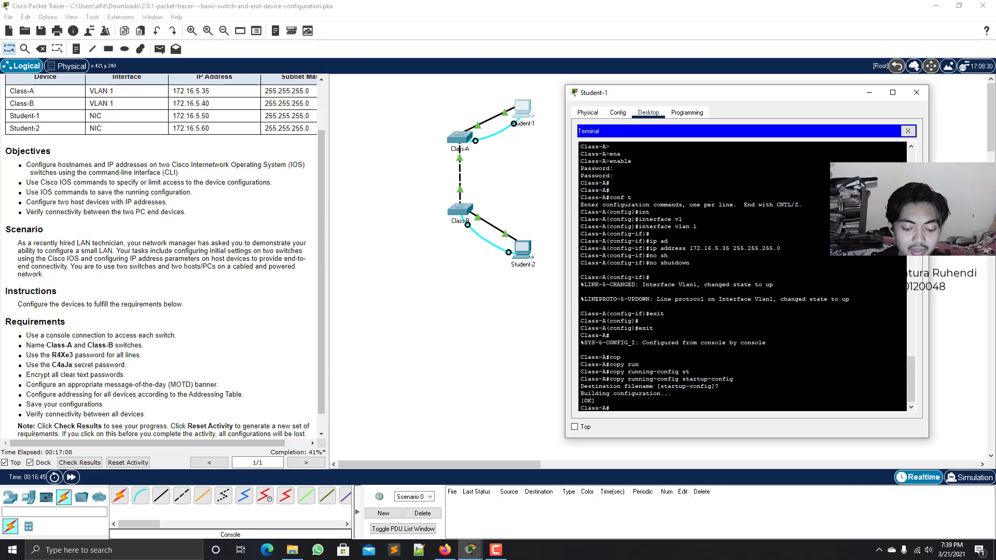
Step: List nvram: to confirm the 1161-byte startup-config, then close the Terminal window
text(dir)
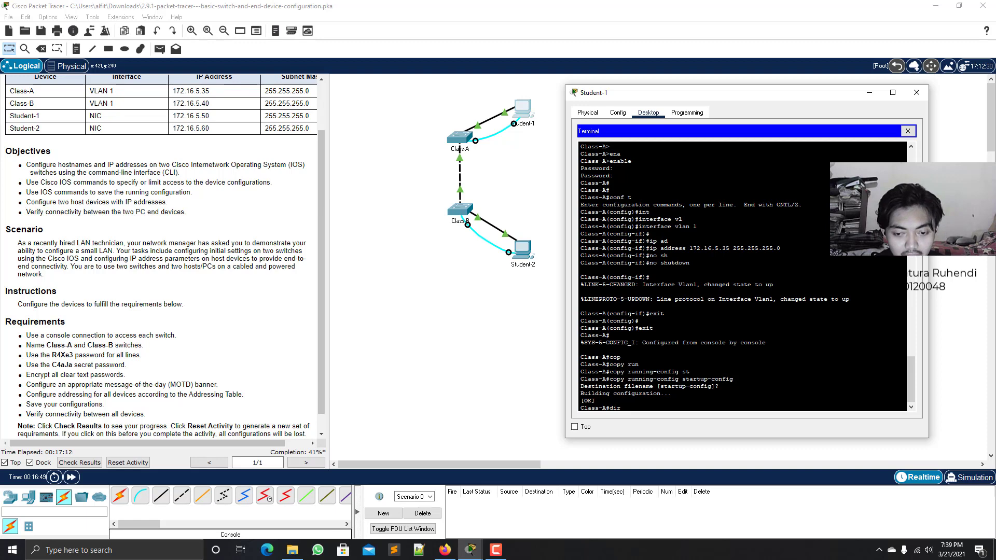
text( nva)
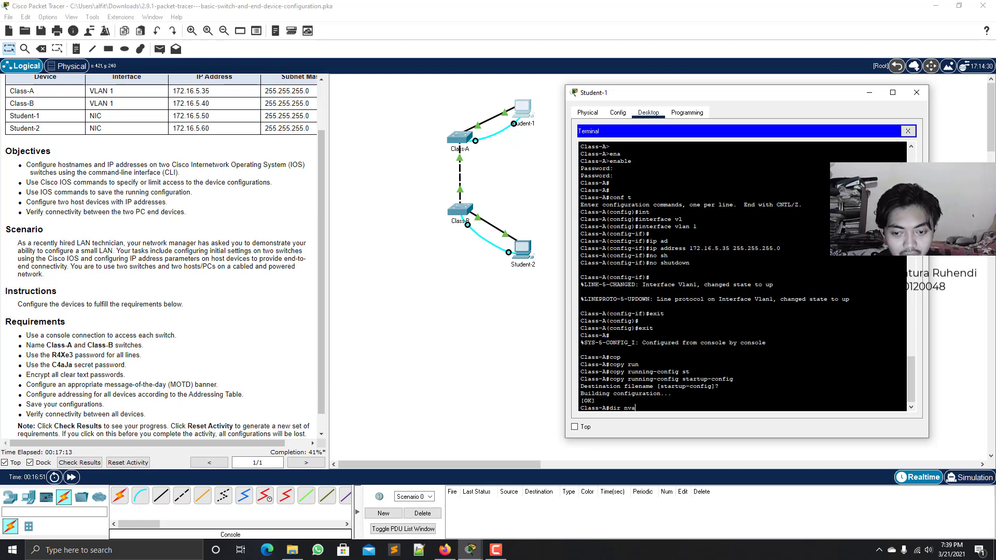
key(Tab)
key(BackSpace)
text(r)
key(Tab)
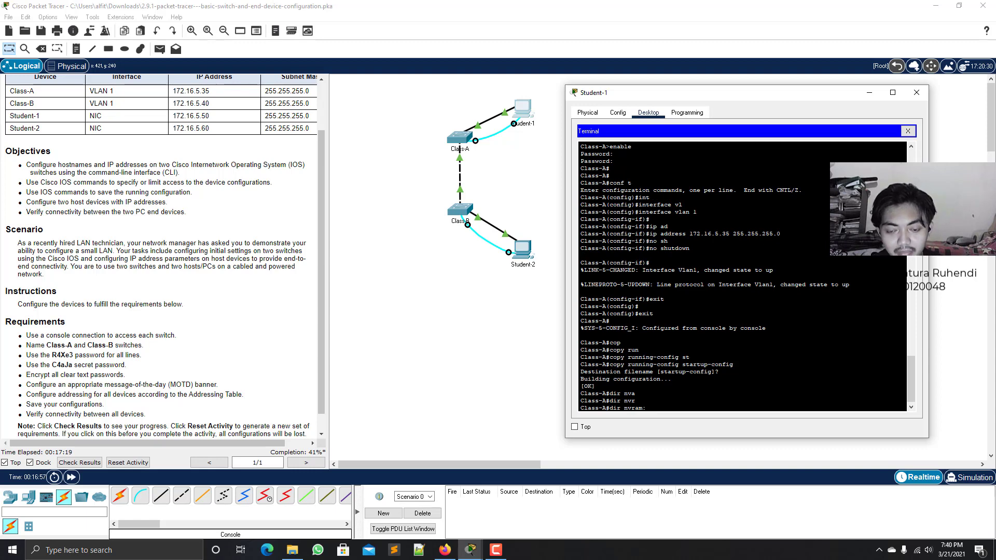
key(Return)
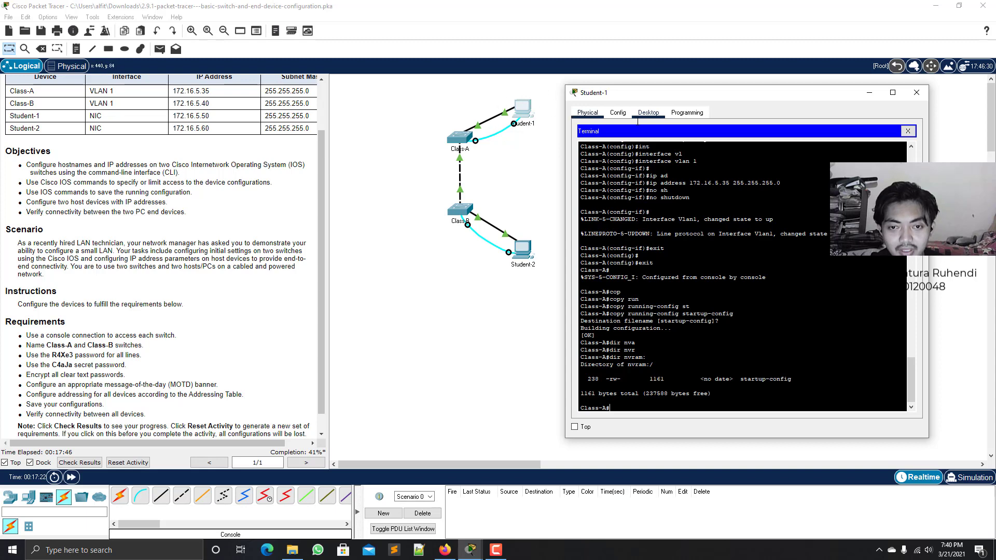
click(908, 130)
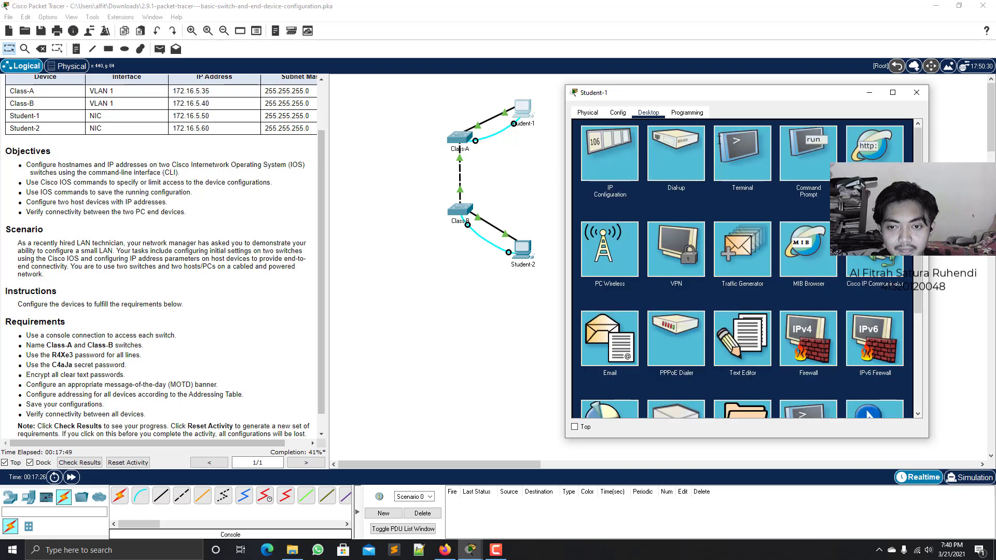
Step: Give Student-1 IPv4 172.16.5.50 and mask 255.255.255.0, and begin entering gateway 172.16.5.35
click(618, 164)
click(696, 186)
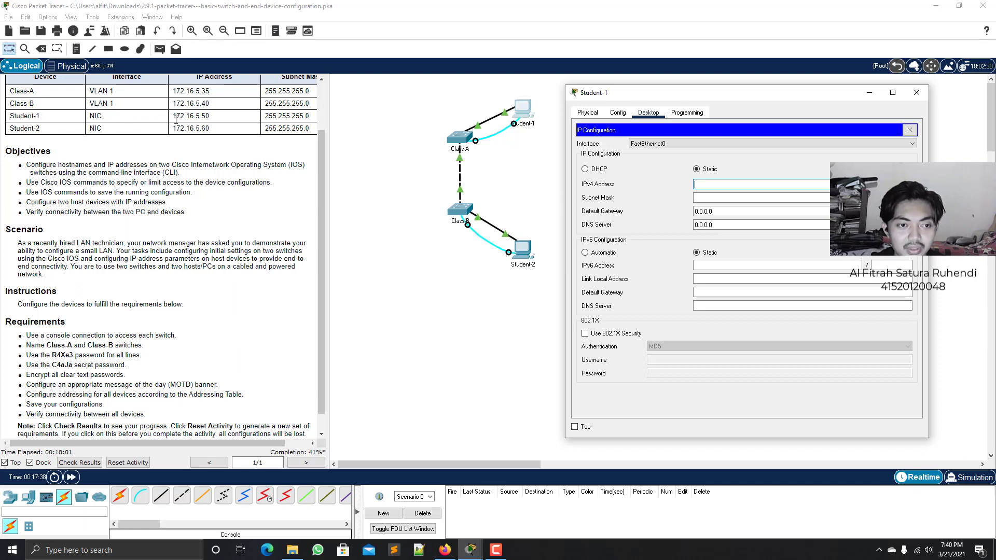
text(172.16)
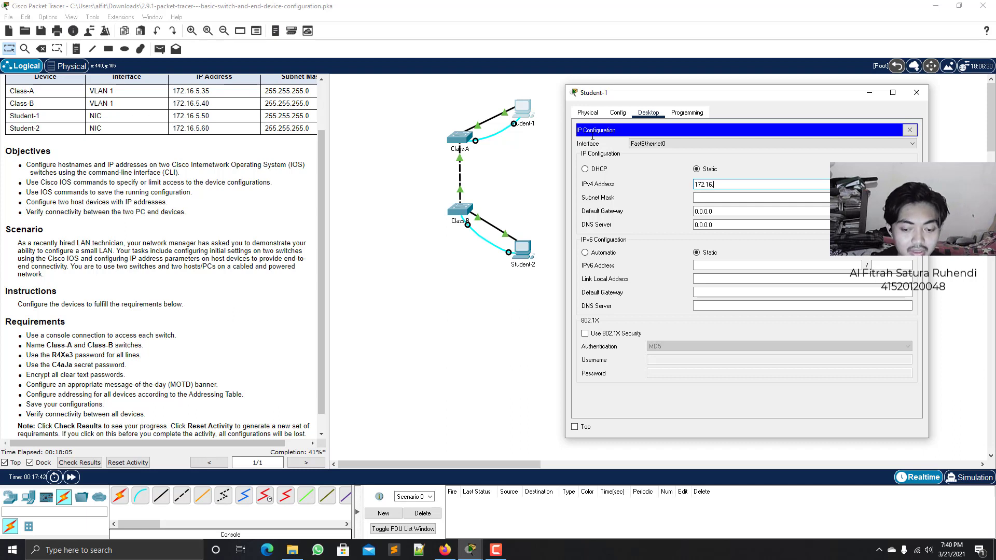
text(.6)
key(BackSpace)
text(5)
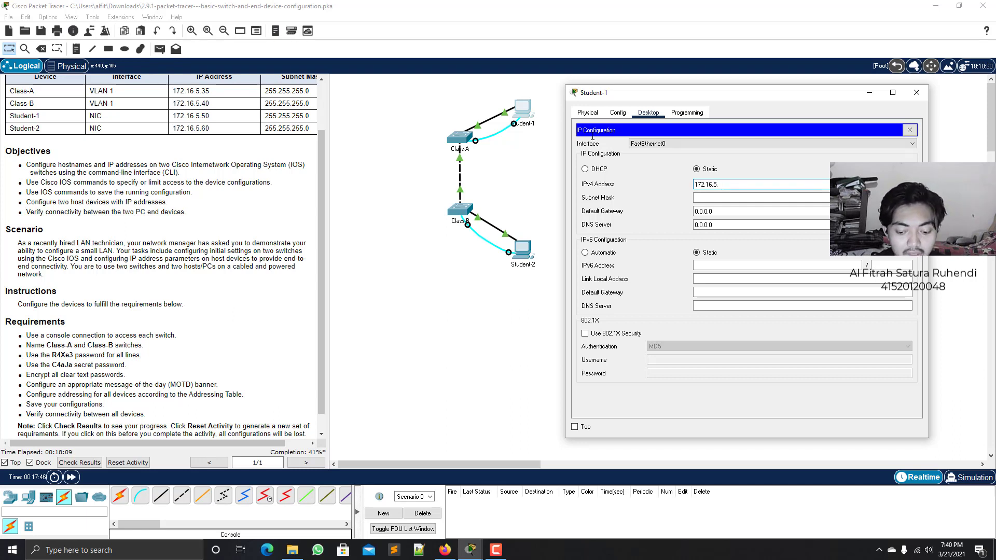
text(.50)
key(Tab)
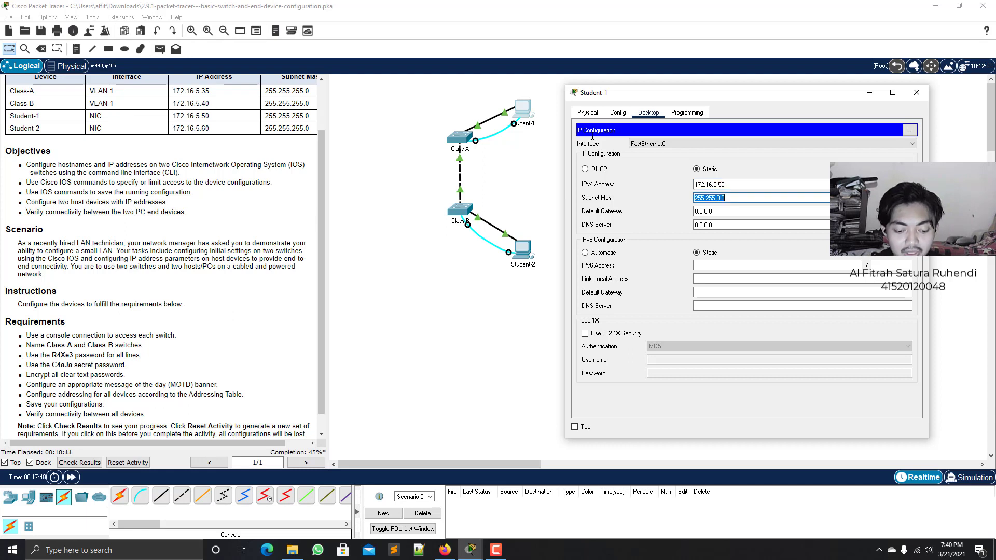
text(2555)
key(BackSpace)
text(.2)
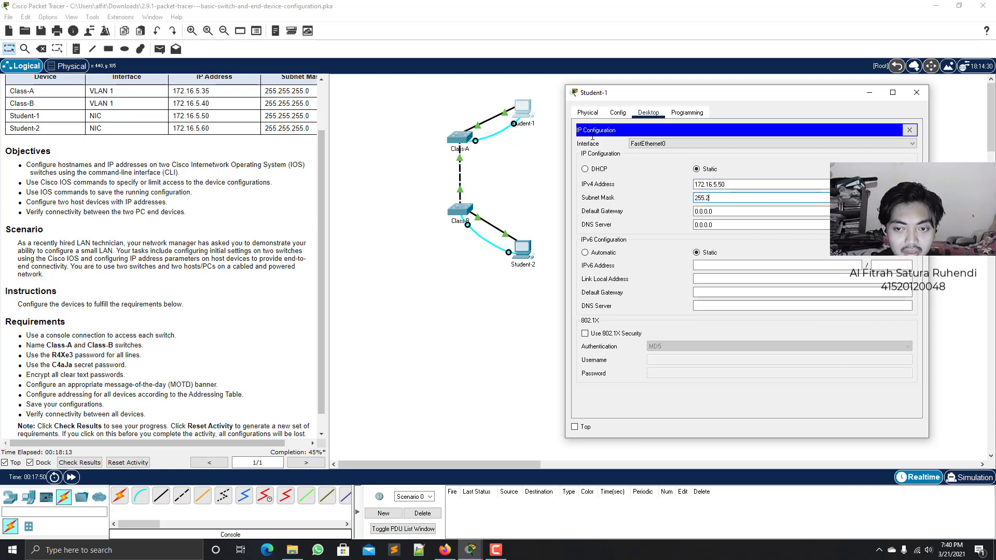
text(55.255.0)
key(Tab)
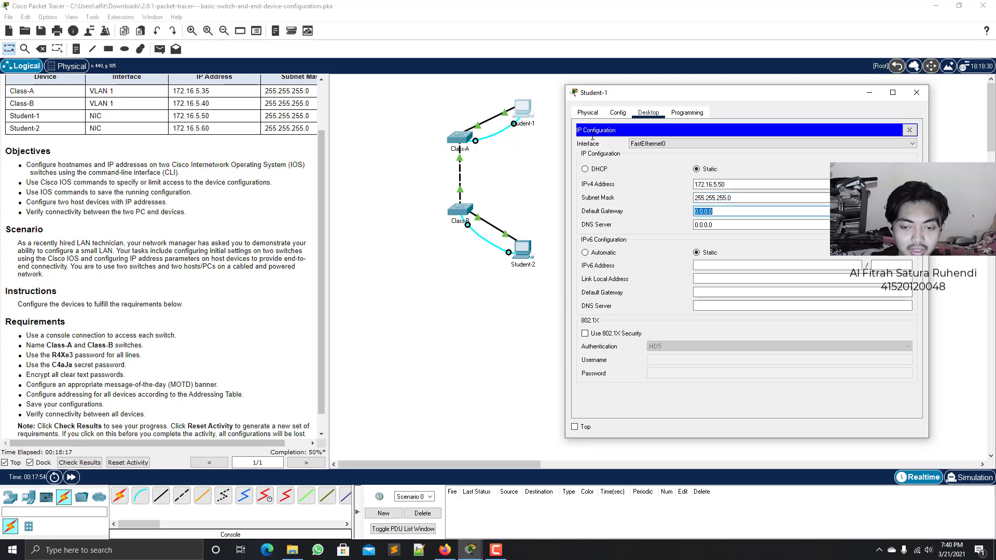
text(172.)
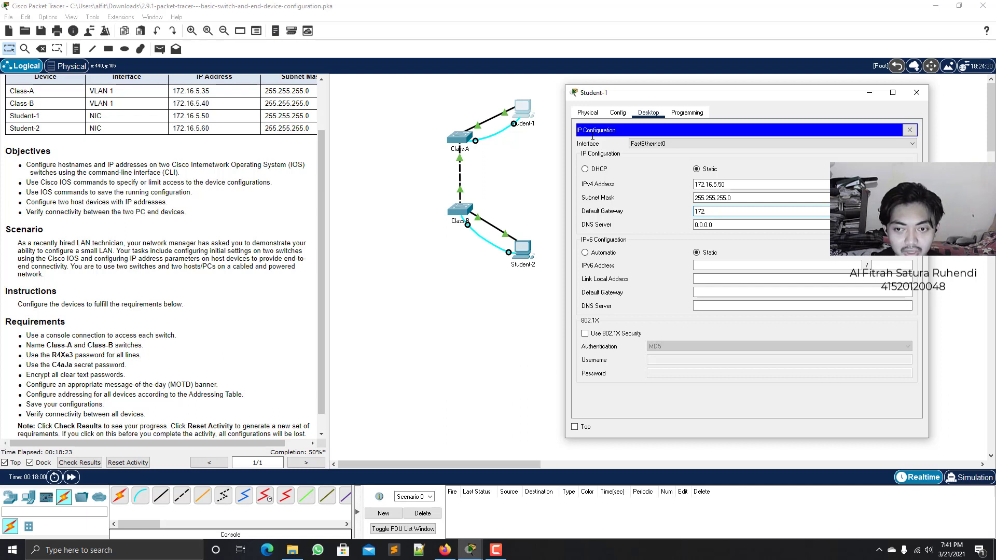
text(16.5.35)
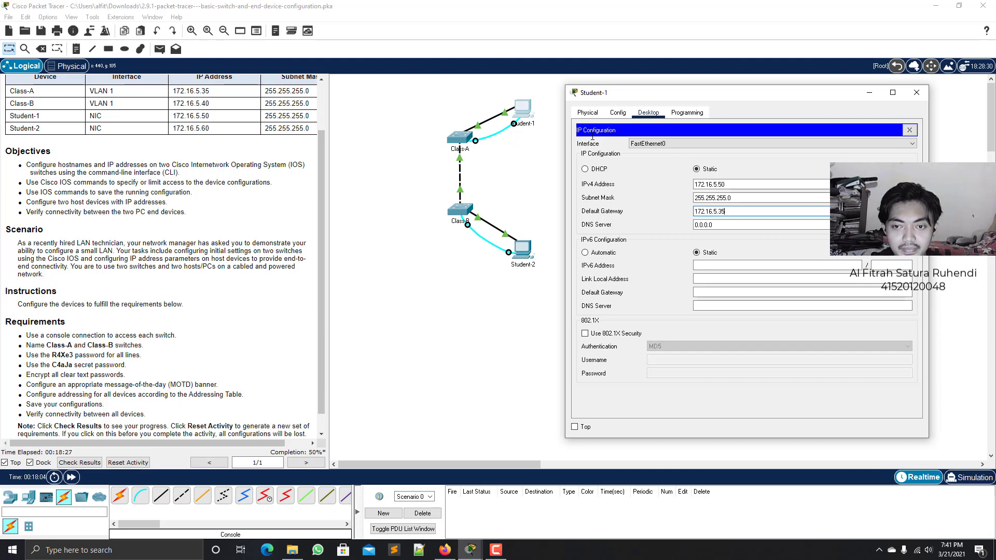
Step: Close IP Configuration, briefly view the Class-A console in Terminal, then close Student-1's window
click(910, 129)
click(743, 153)
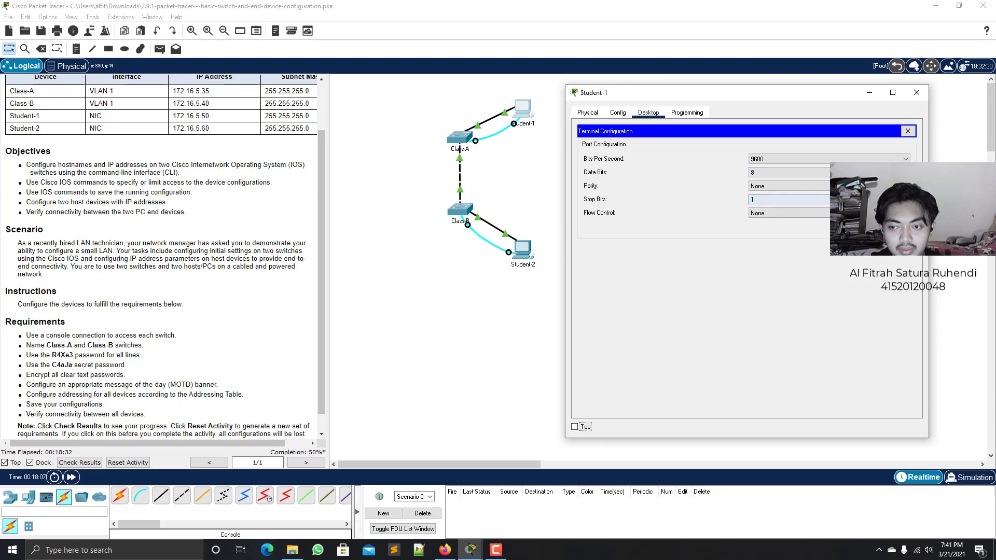
click(788, 203)
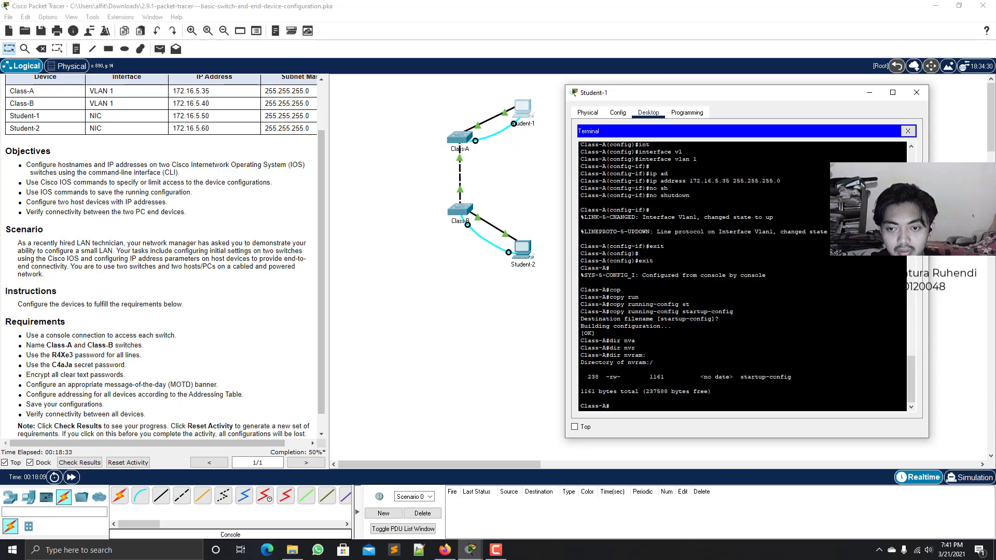
click(908, 131)
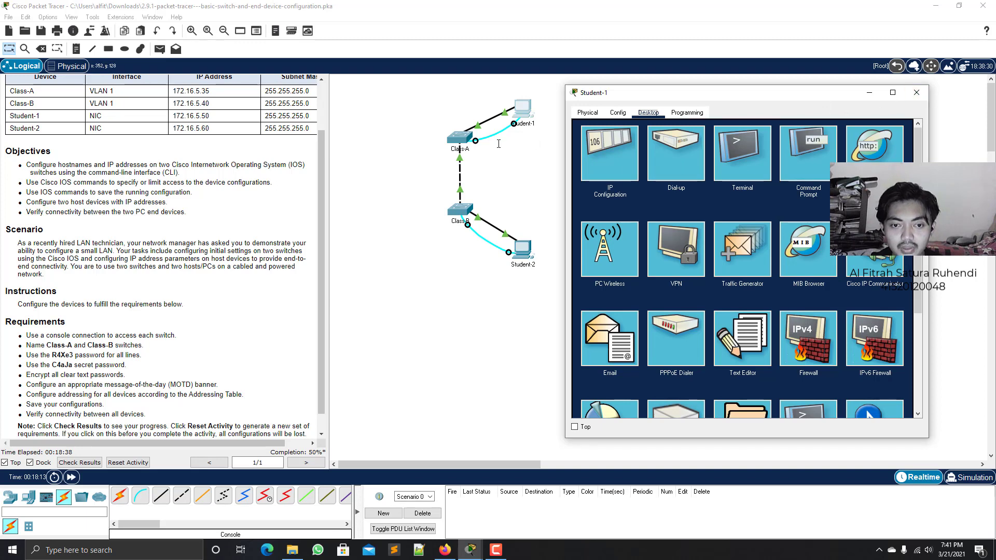
click(916, 93)
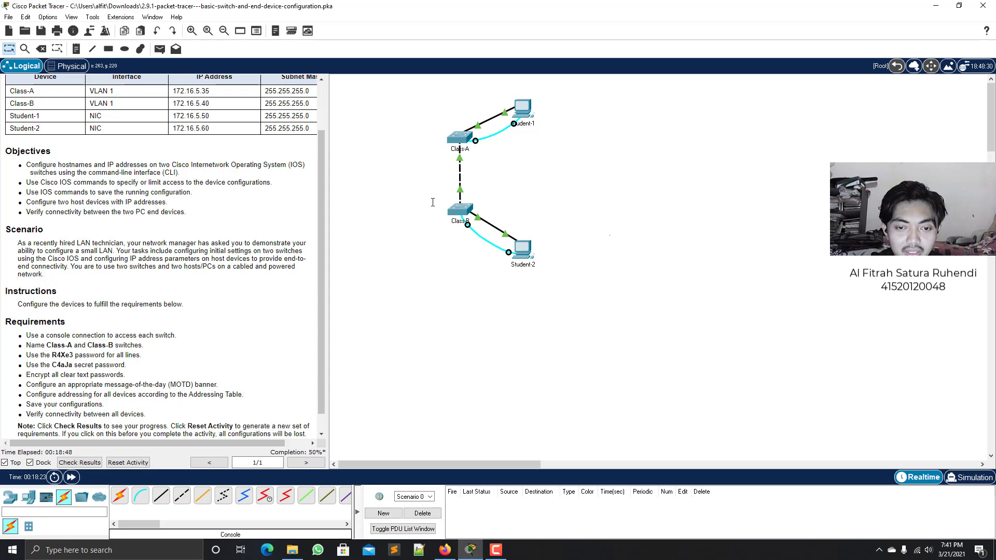
Step: Open Student-2, move its window right, and connect its Terminal with default serial settings
click(524, 249)
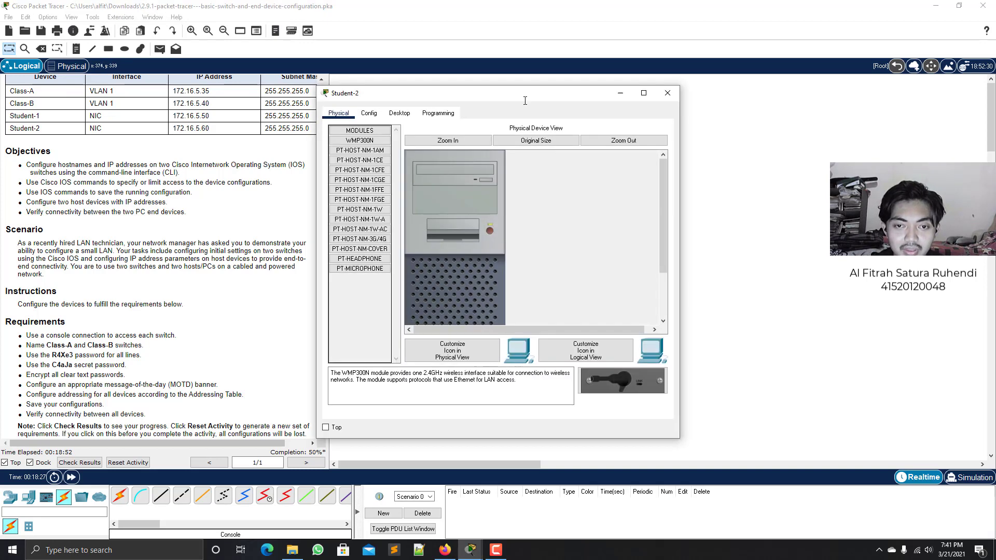
drag(604, 97, 860, 104)
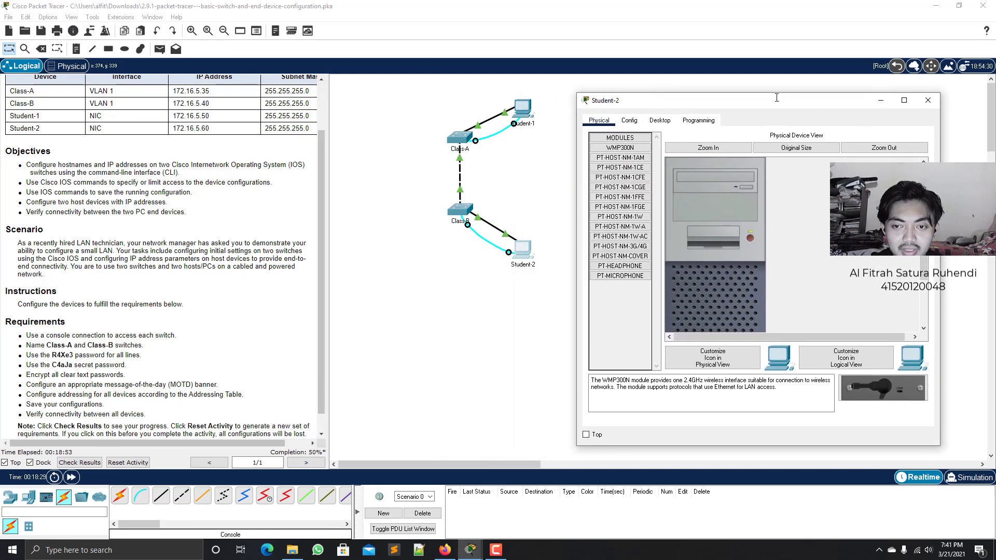
click(660, 120)
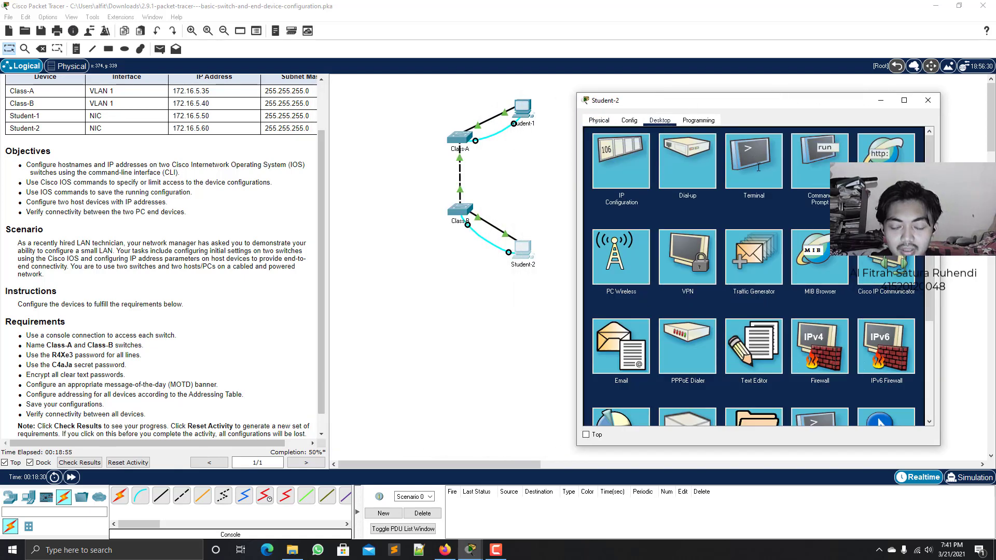
click(756, 166)
click(901, 235)
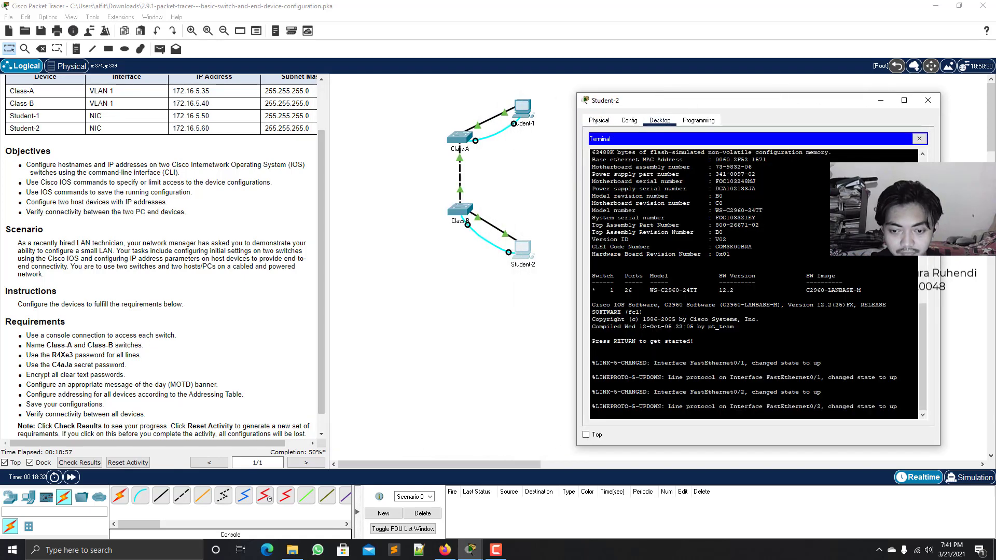
Step: Wake the switch console, run enable, then configure terminal to reach Switch(config)#
key(Return)
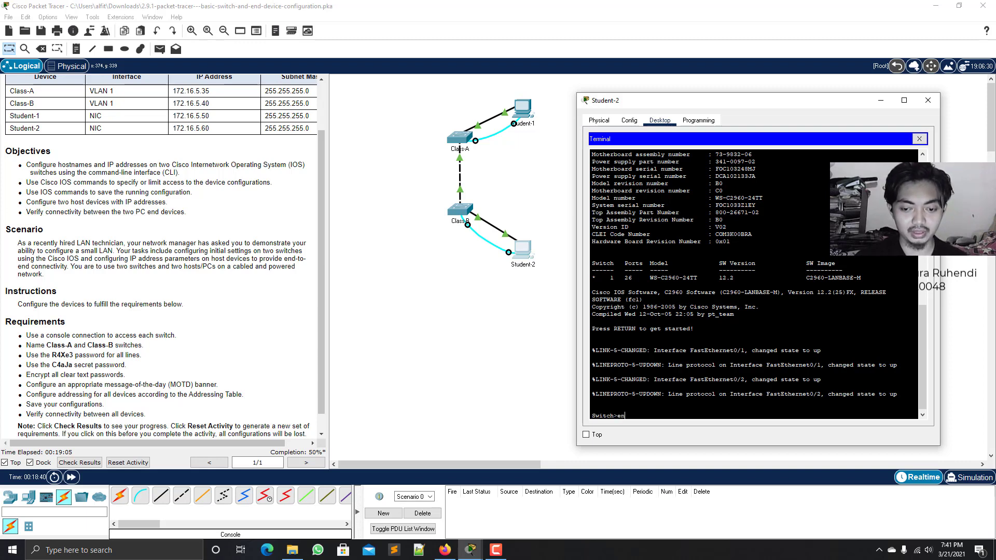
text(ena)
key(Tab)
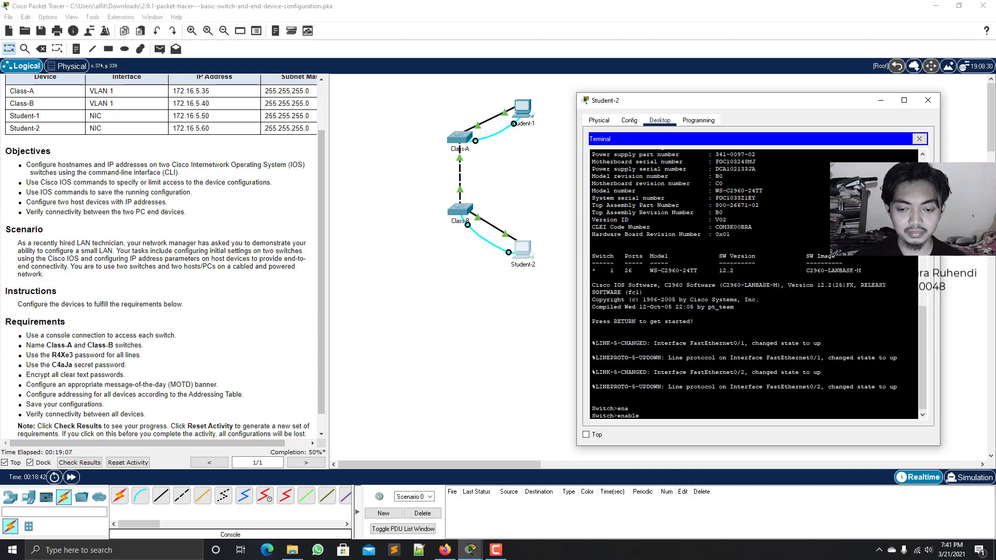
key(Return)
key(Return)
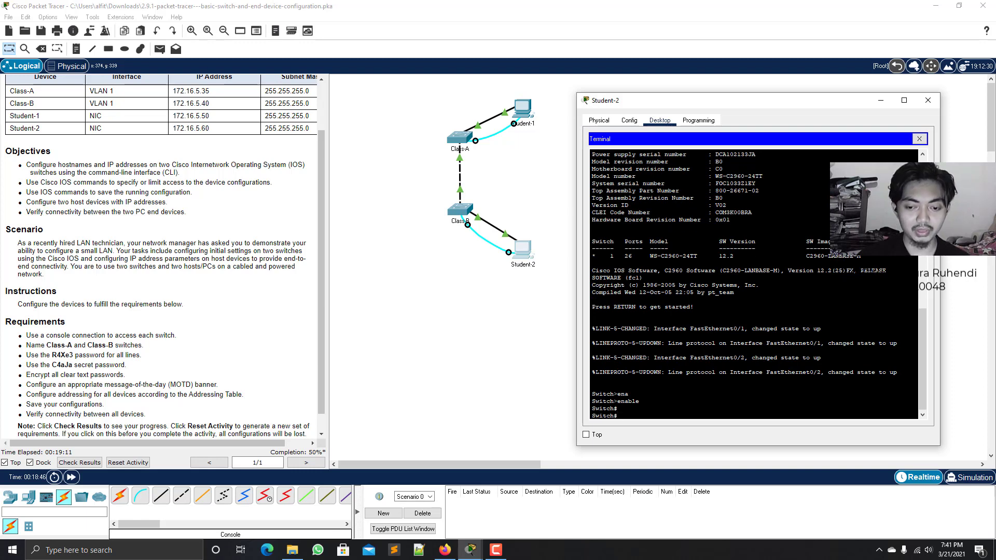
text(conf t)
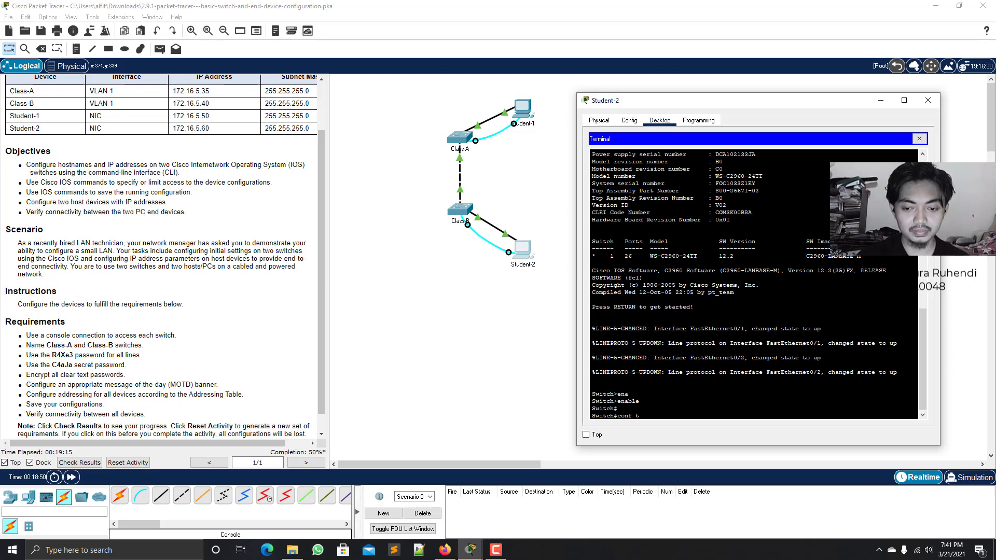
key(Tab)
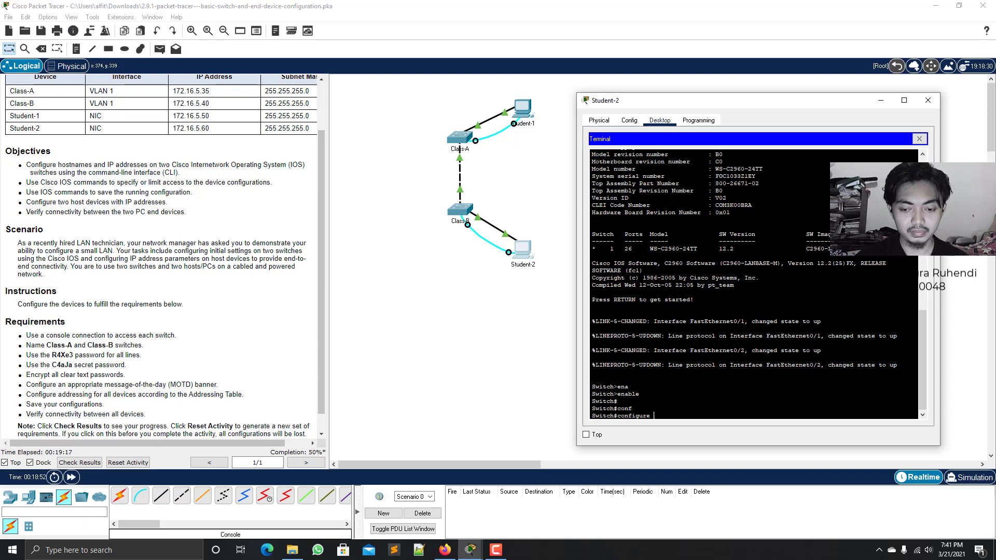
text(ter)
key(Tab)
key(Return)
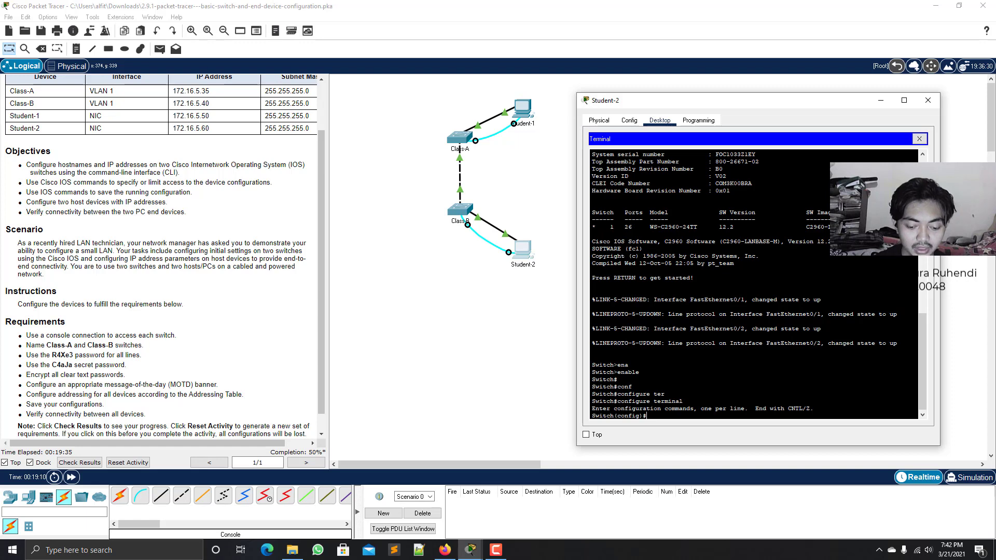
Step: Apply hostname Class-B to the second switch
text(host)
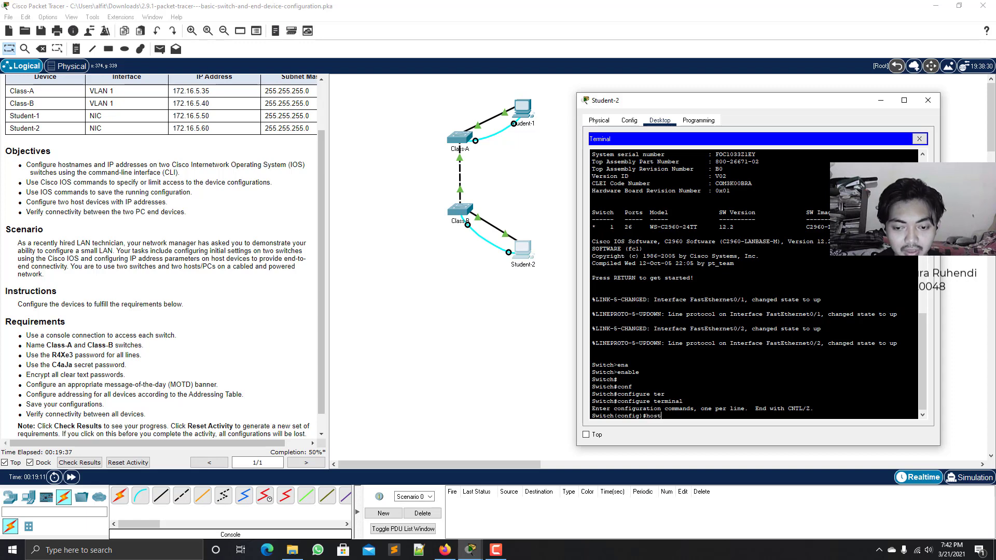
key(Tab)
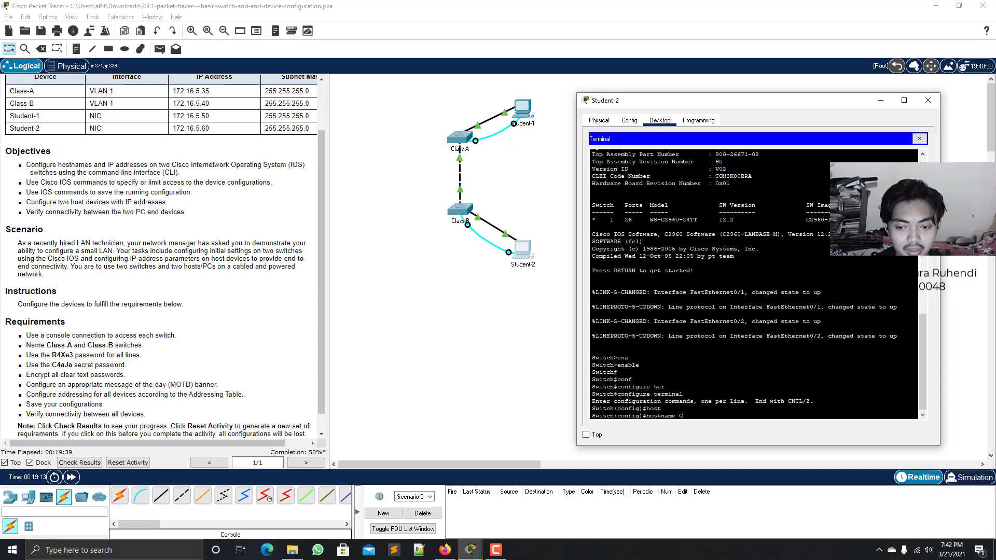
text(Cl)
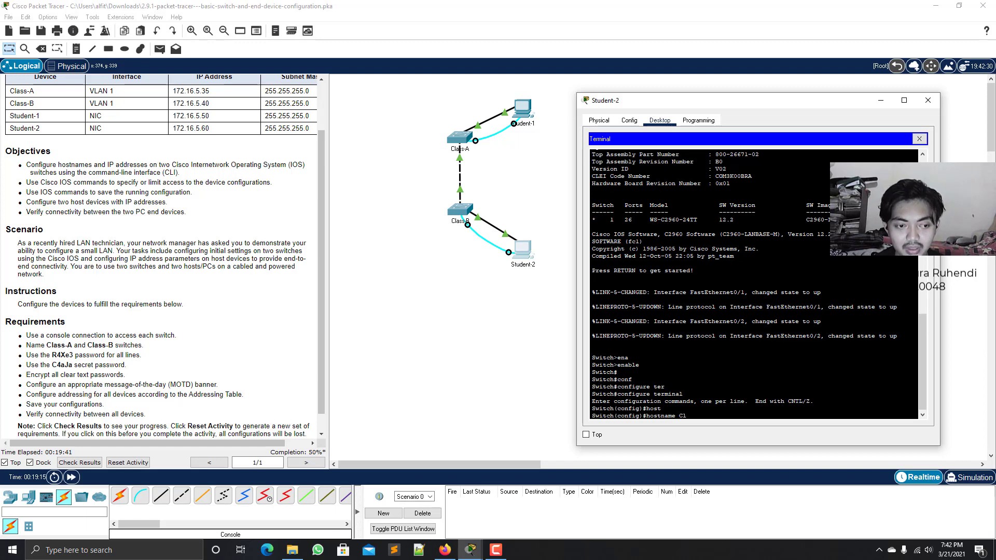
text(as)
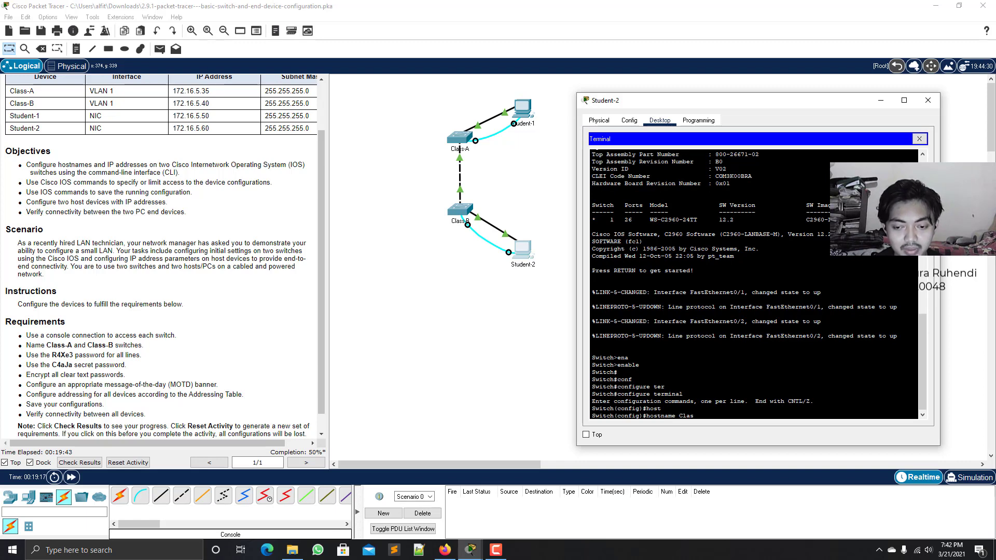
text(s-B)
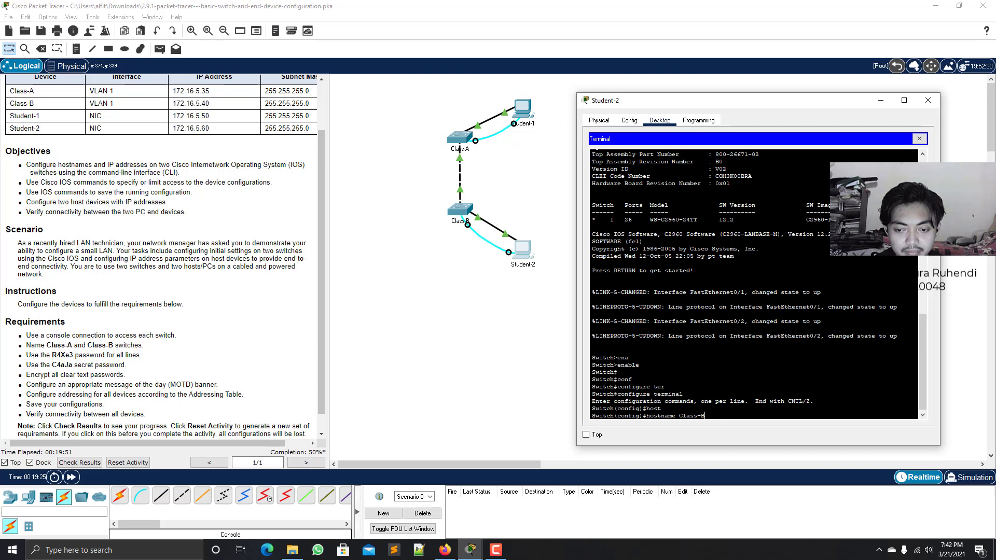
key(Return)
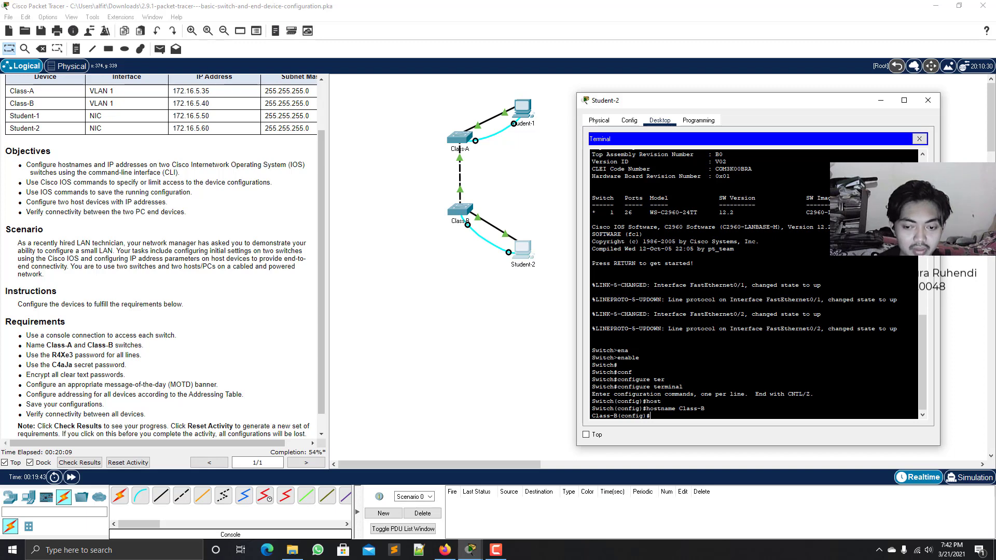
Step: Set the line password on console 0 and require login there
text(lin)
key(Tab)
text(cons)
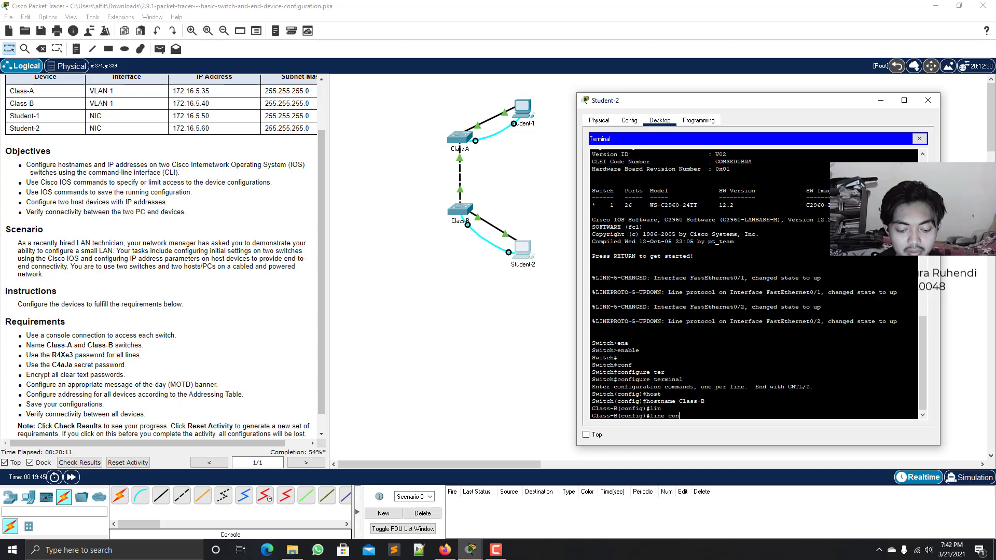
key(Tab)
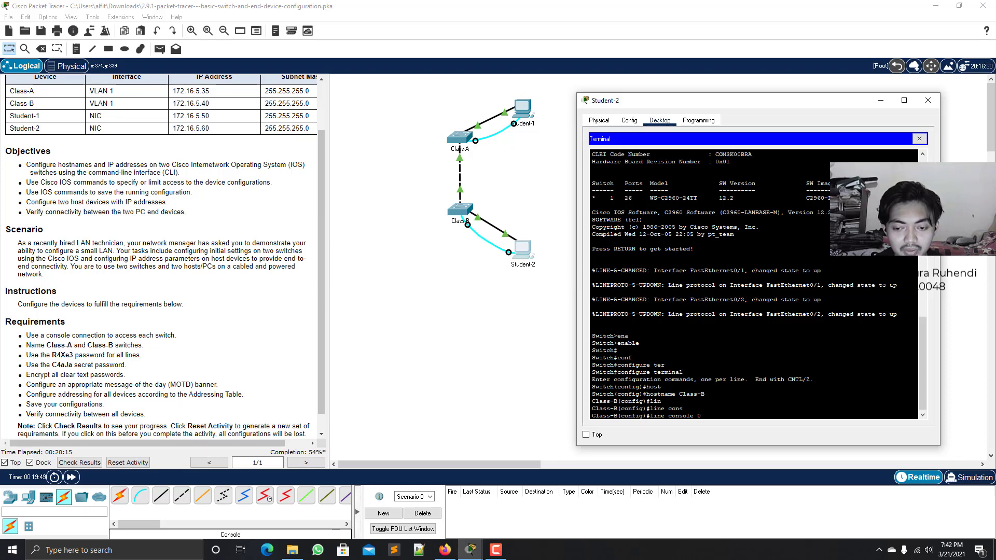
text(0)
key(Return)
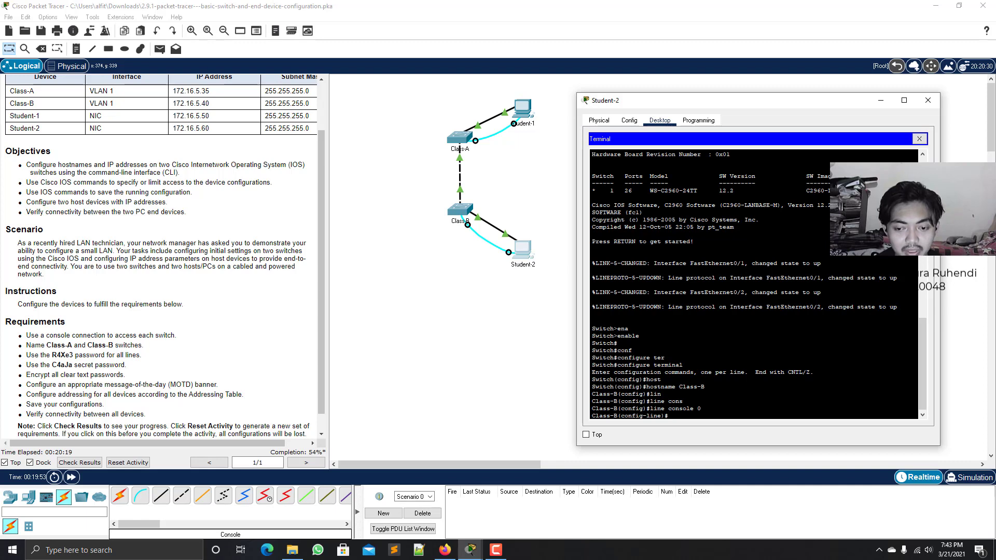
text(pas)
key(Tab)
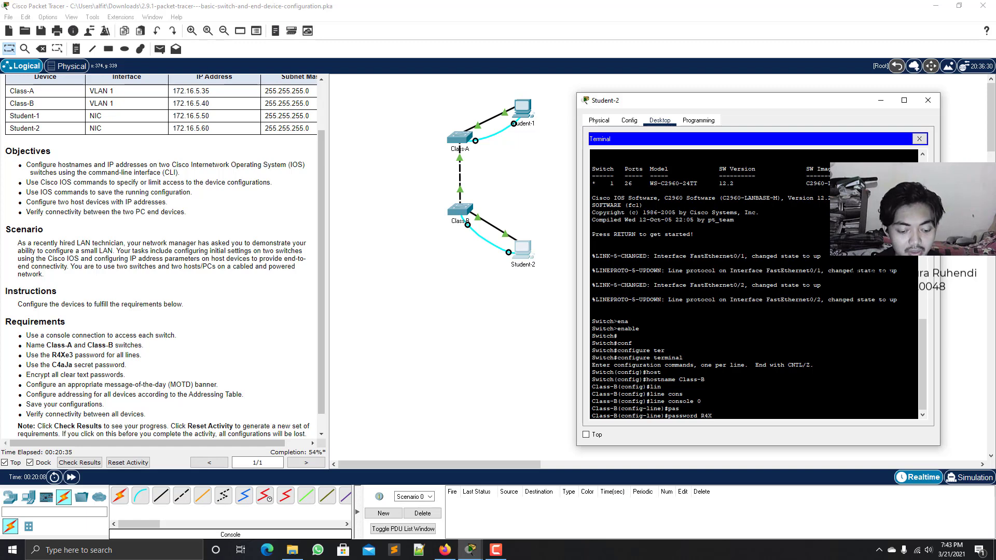
text(e3)
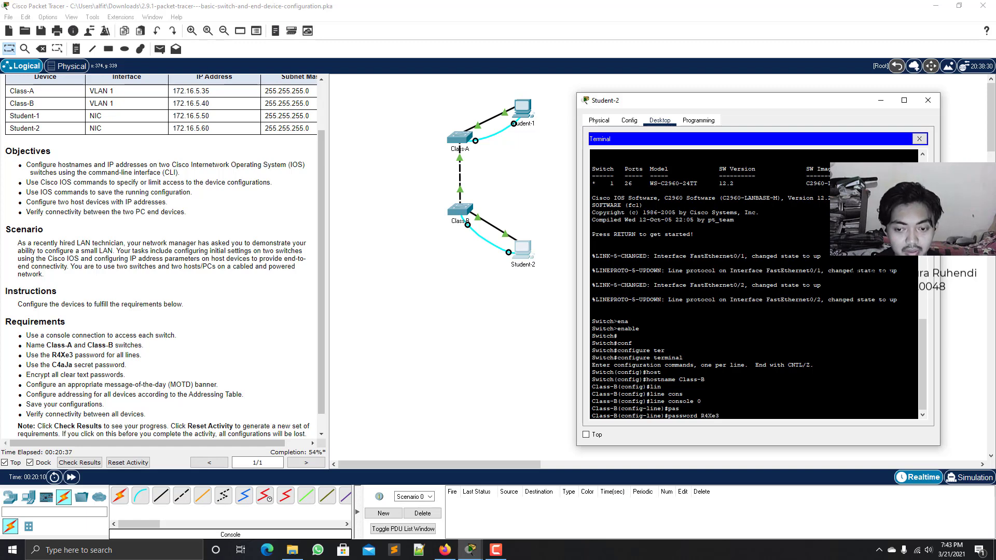
key(Return)
text(lass-B(config-line)#l)
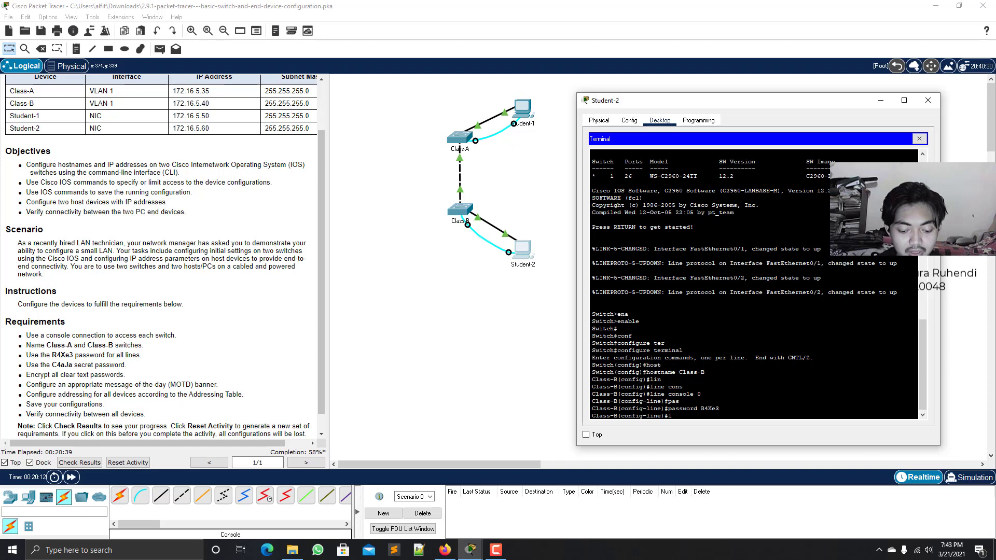
text(ogin)
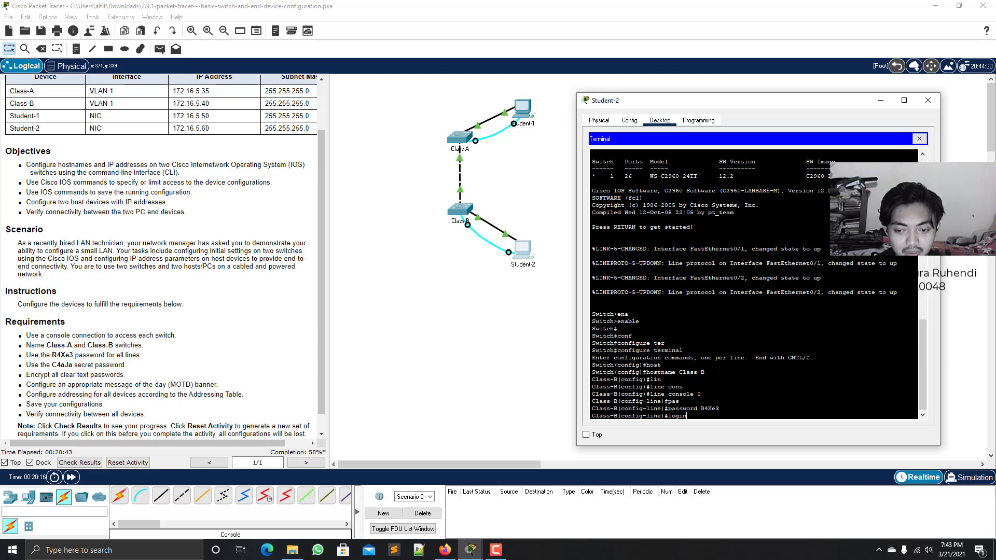
key(Return)
text(exit)
key(Return)
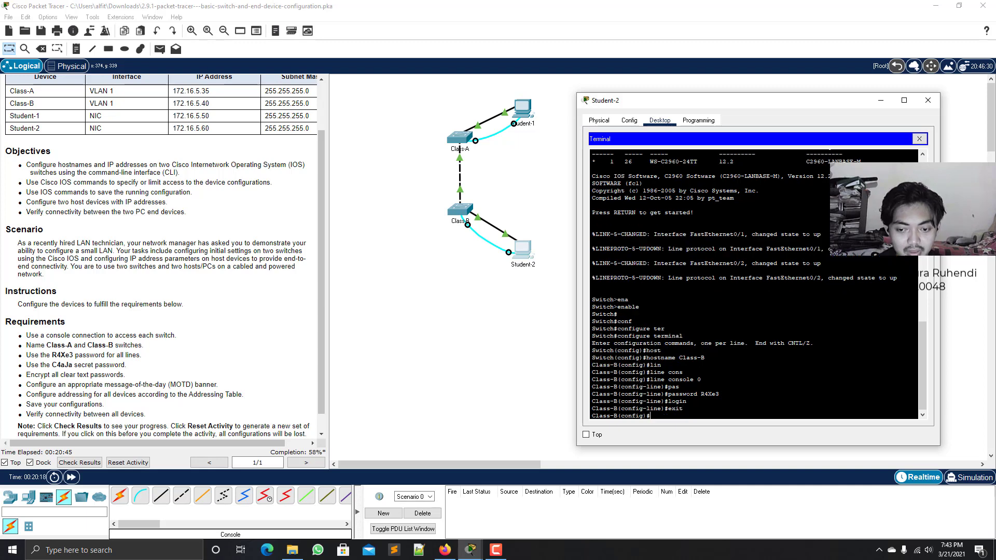
key(Return)
Step: Set the line password on vty 0 15 and require login on those lines
text(line)
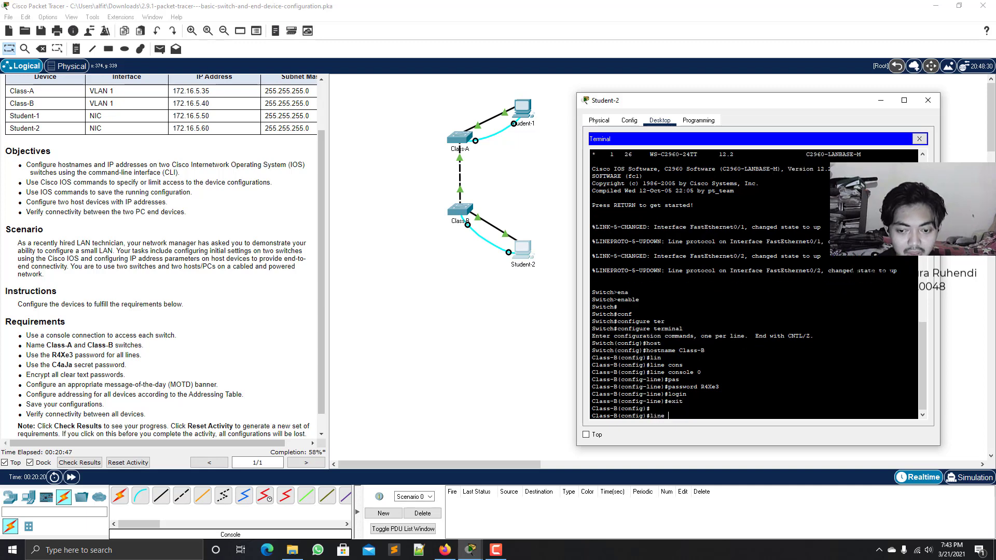
text( vty 0 15)
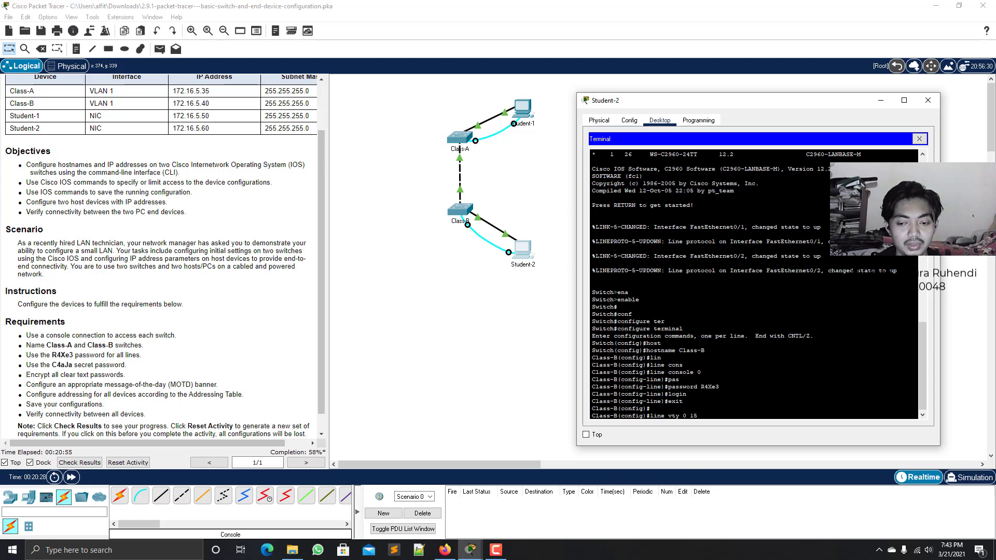
key(Return)
text(pas)
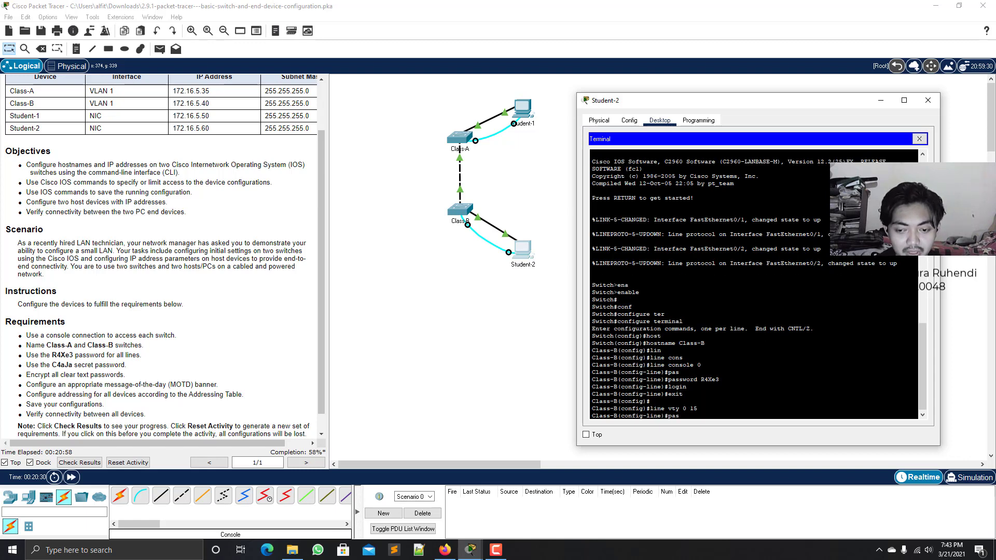
key(Tab)
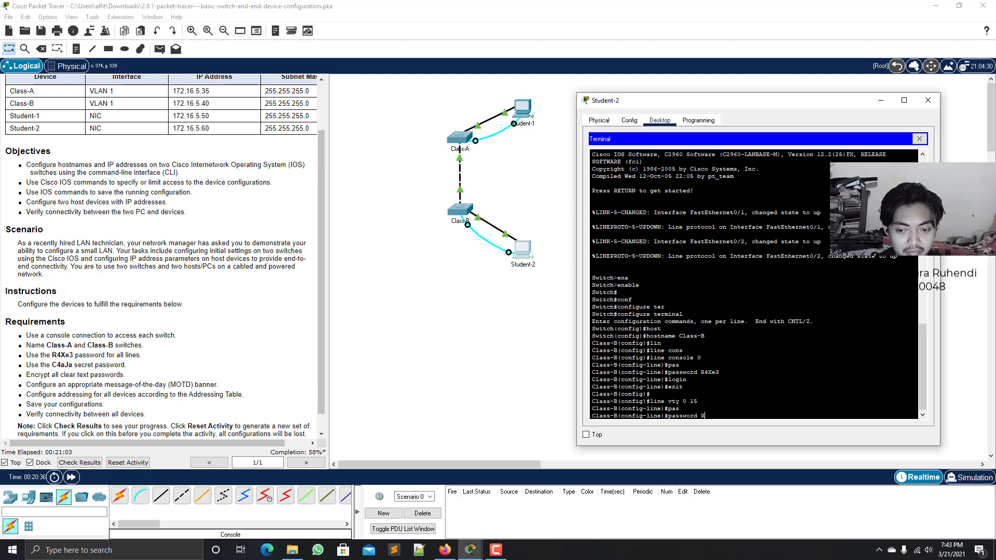
text(R4)
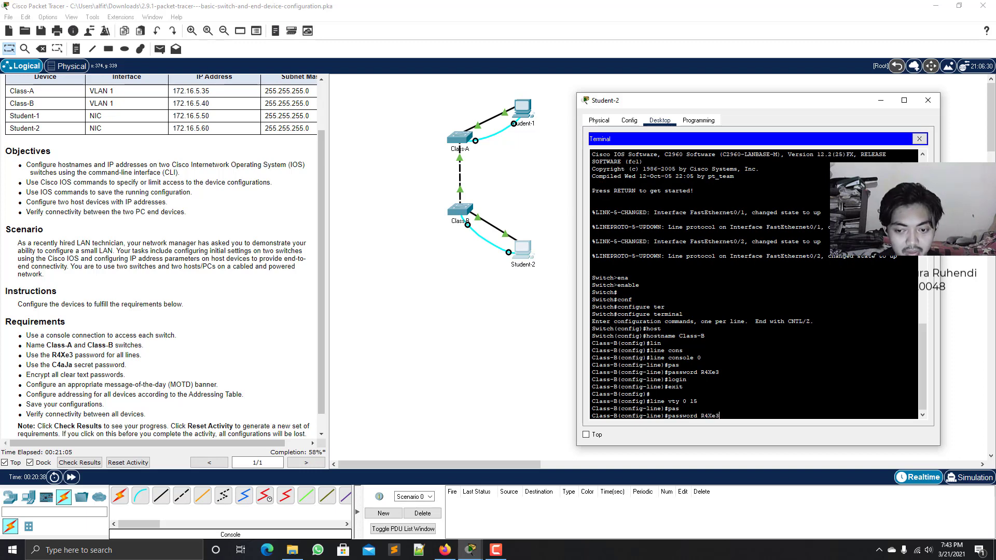
text(Xe3)
key(Return)
text(login)
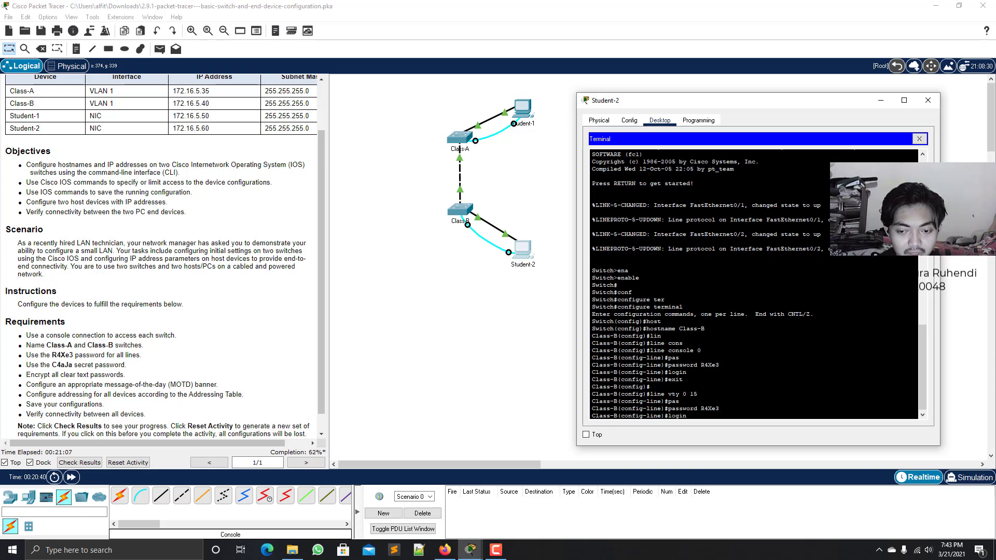
key(Return)
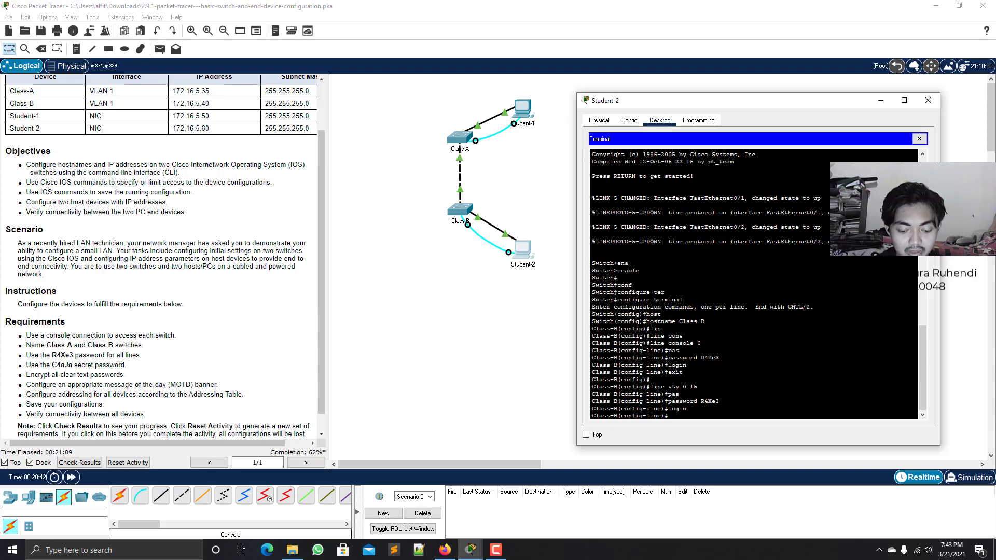
text(exit)
key(Return)
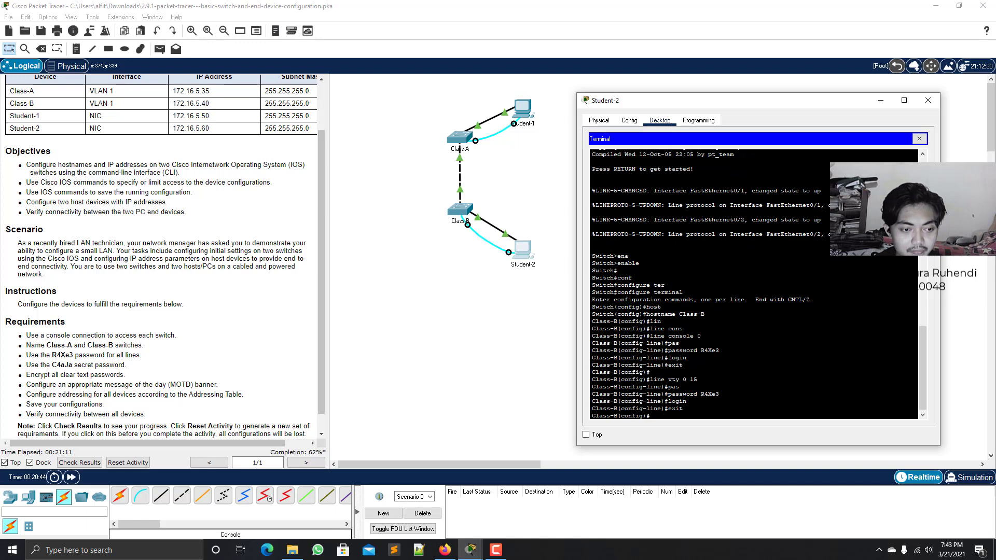
key(Return)
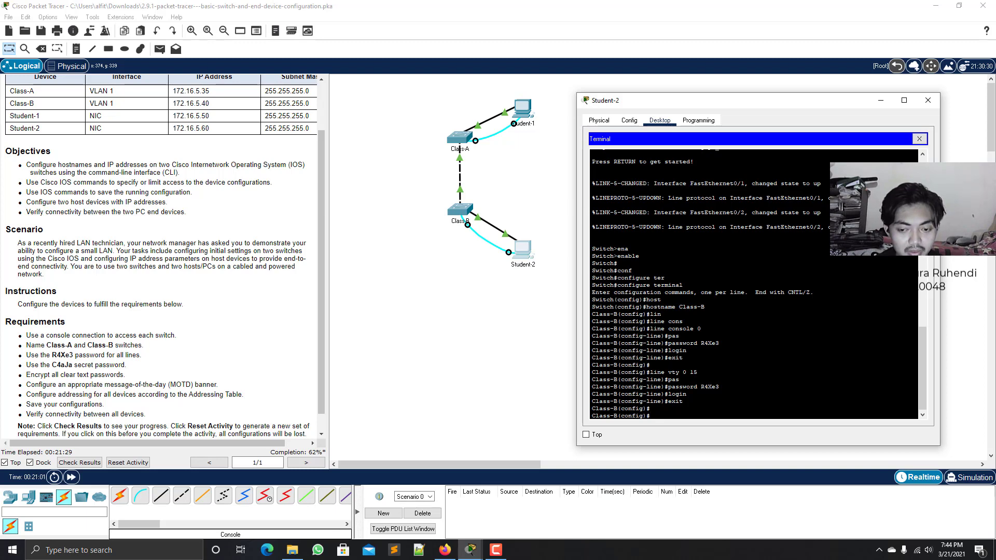
Step: Set an enable secret on Class-B using the required password
text(en)
key(Tab)
text(a)
key(Tab)
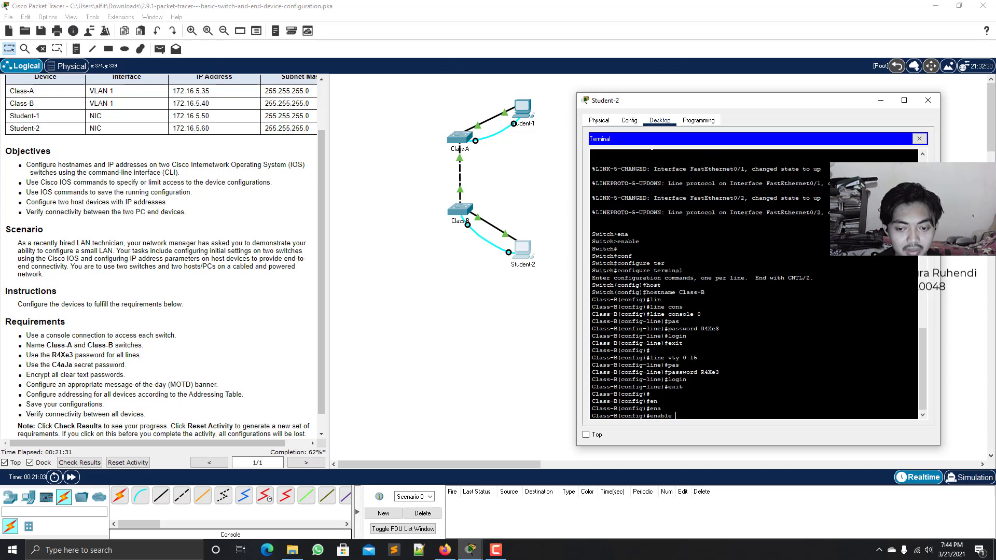
text(sec)
key(Tab)
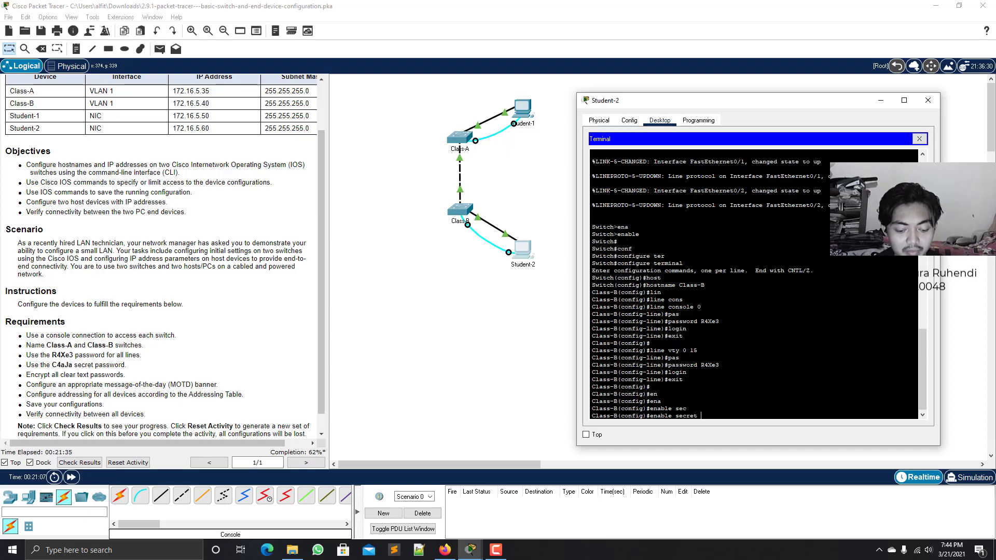
text(C4a)
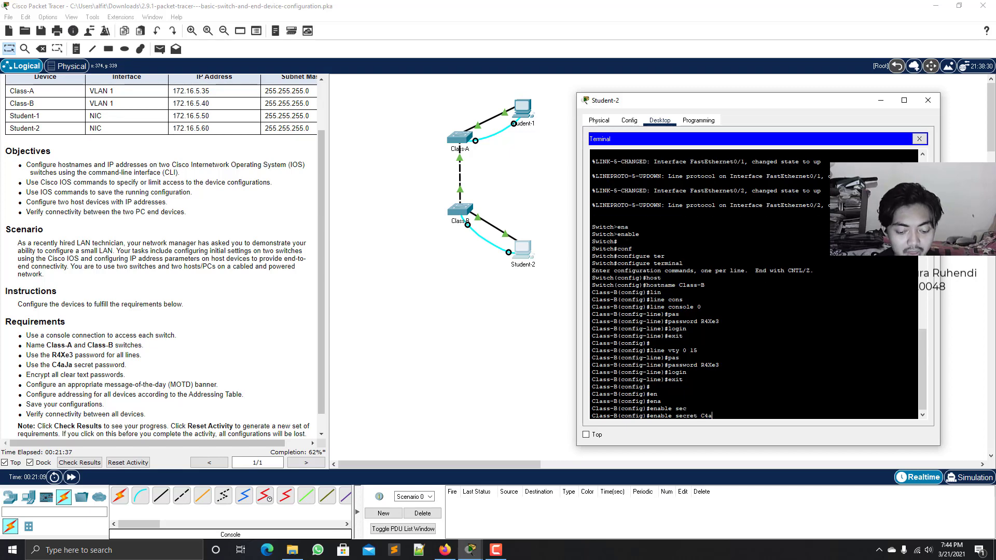
text(J)
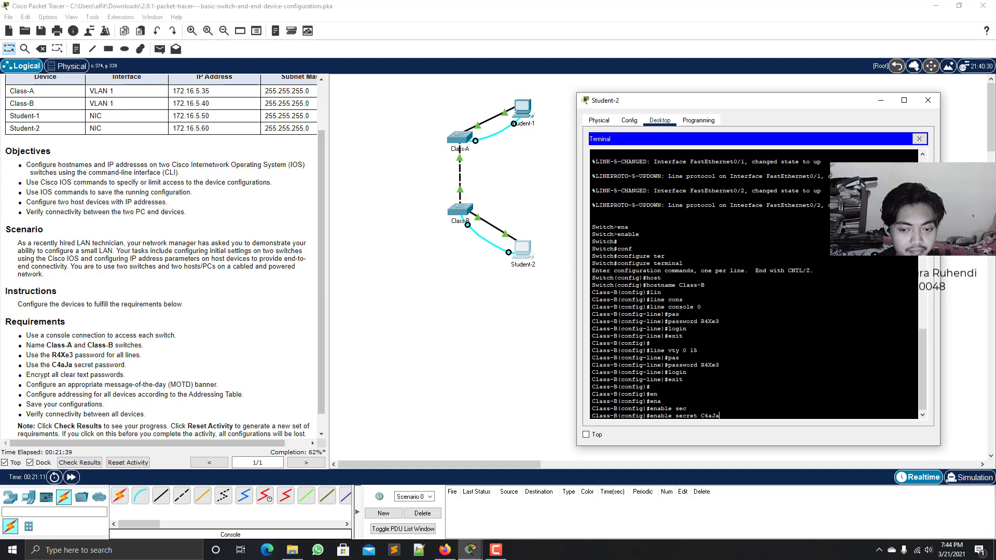
text(a)
key(Return)
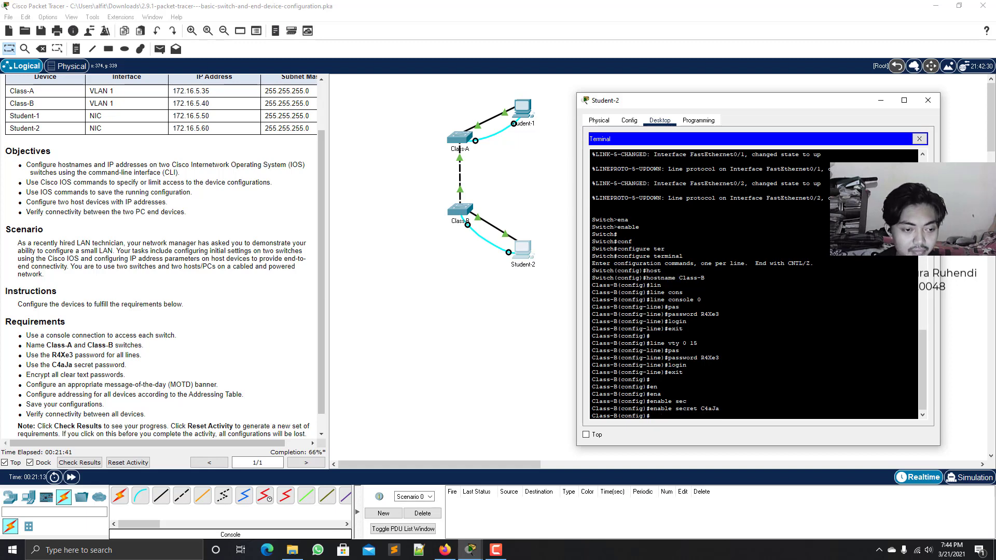
key(Return)
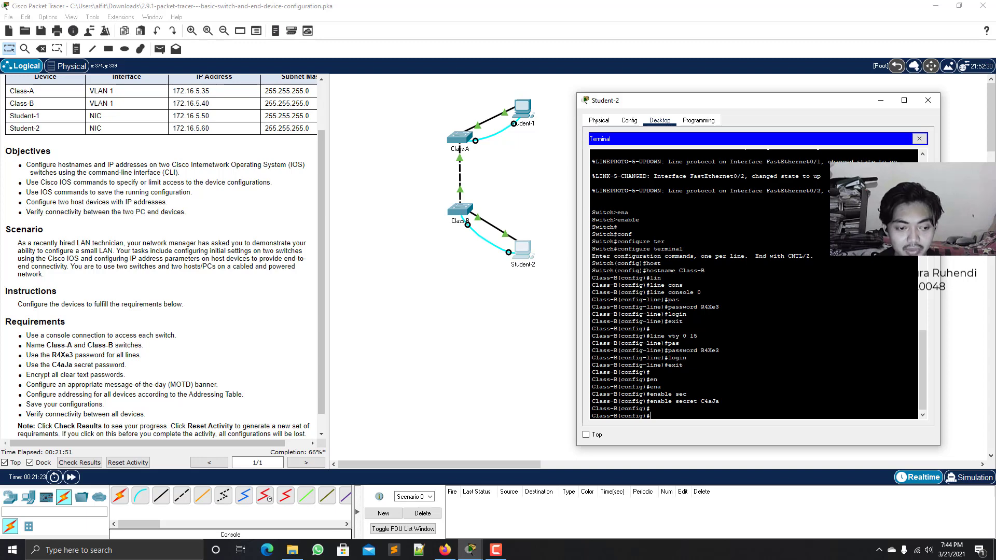
Step: Enable service password-encryption and exit to the Class-B# prompt
text(servi)
key(Tab)
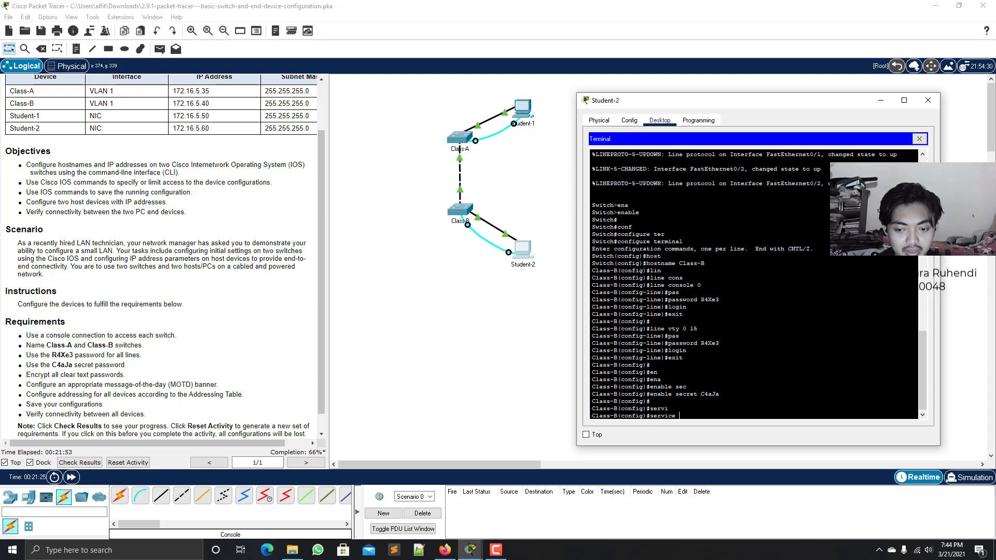
text(pas)
key(Tab)
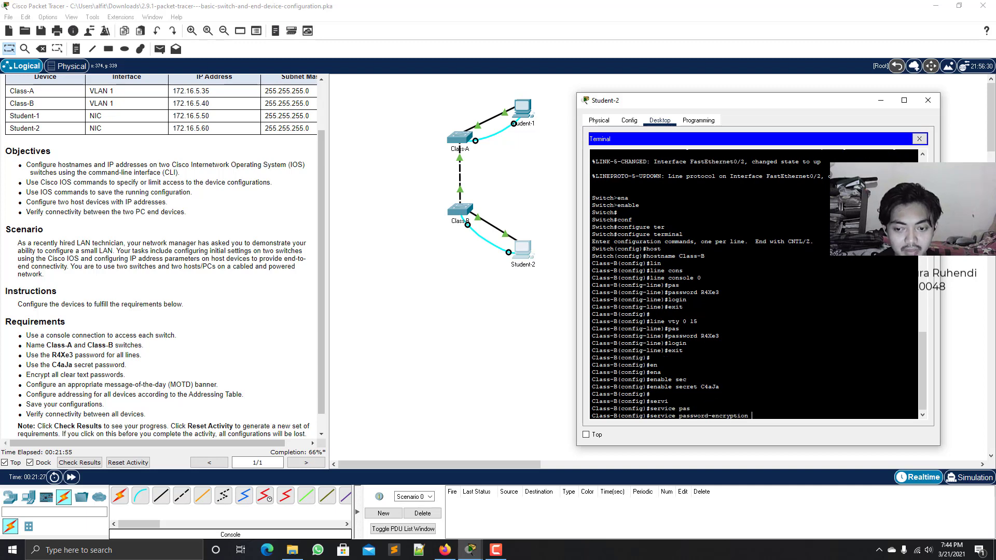
key(Return)
key(Return)
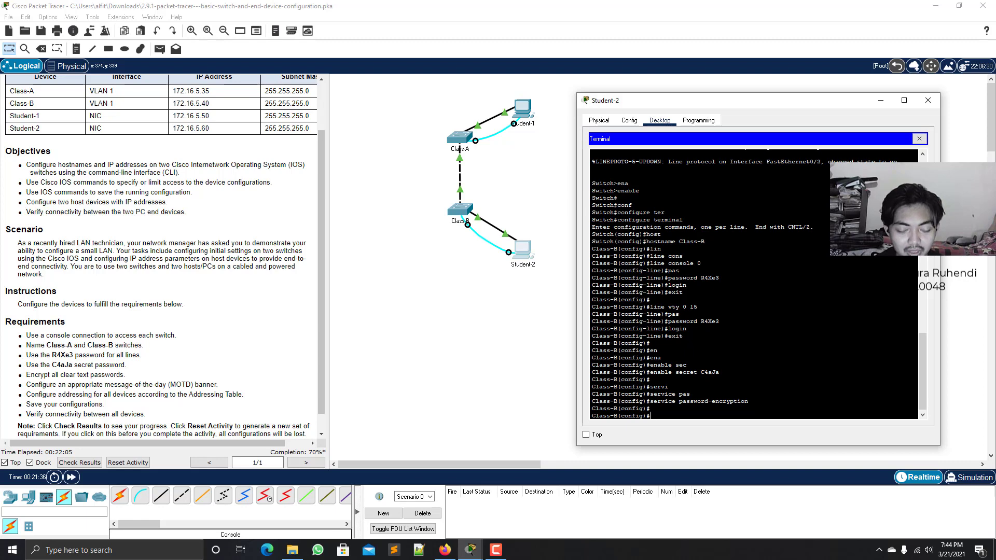
text(exit)
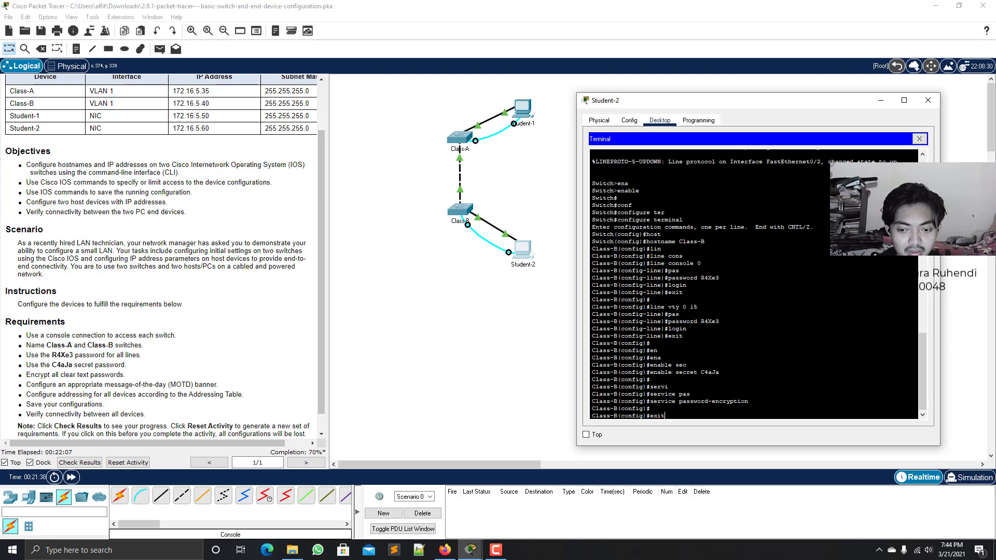
key(Return)
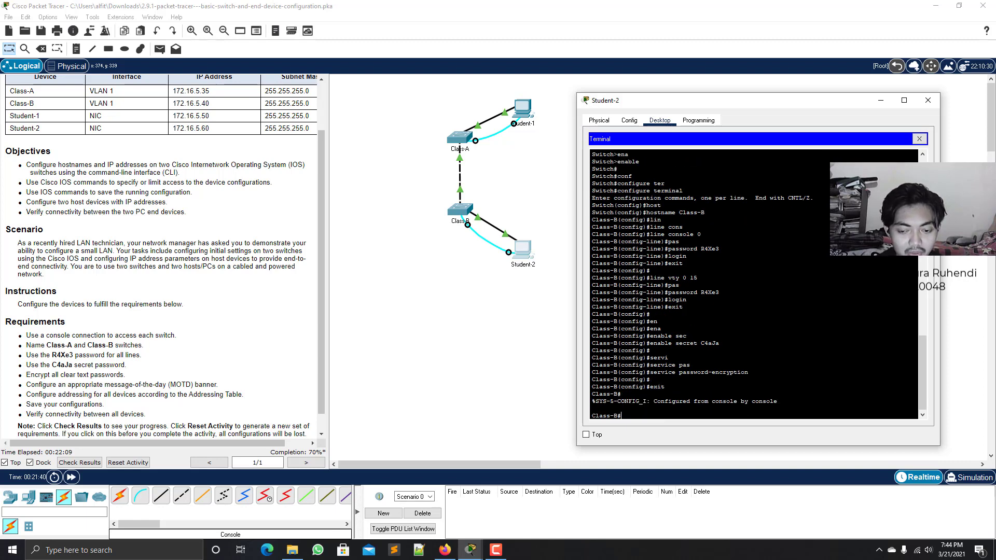
Step: List Class-B's running-config to the end, checking the hashed secret and encrypted line passwords
text(sh)
key(Tab)
text(run)
key(Tab)
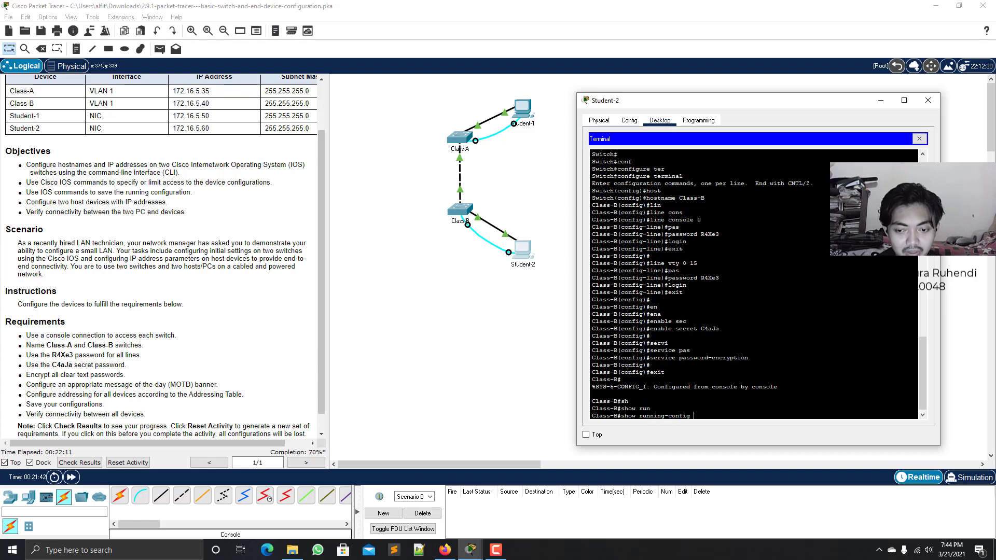
key(Return)
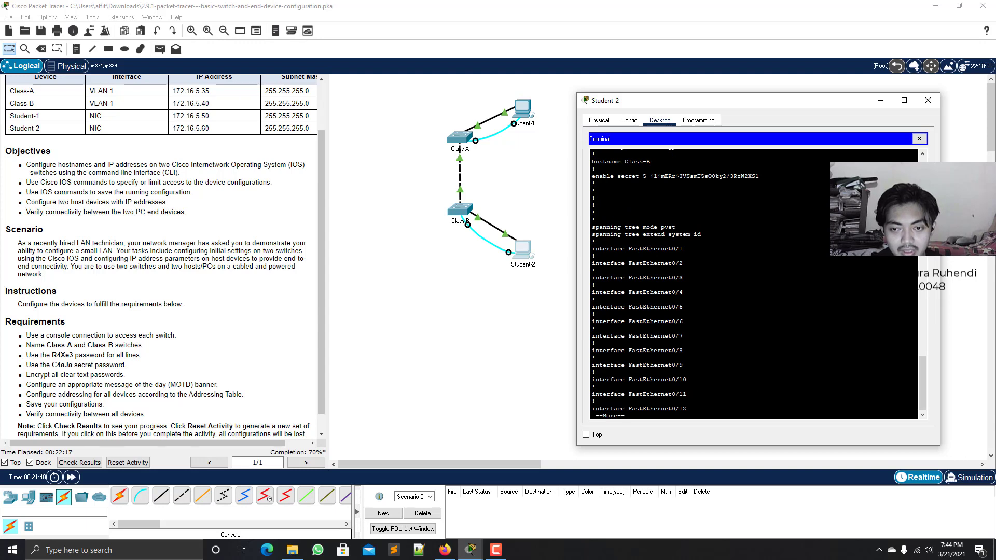
key(space)
key(space)
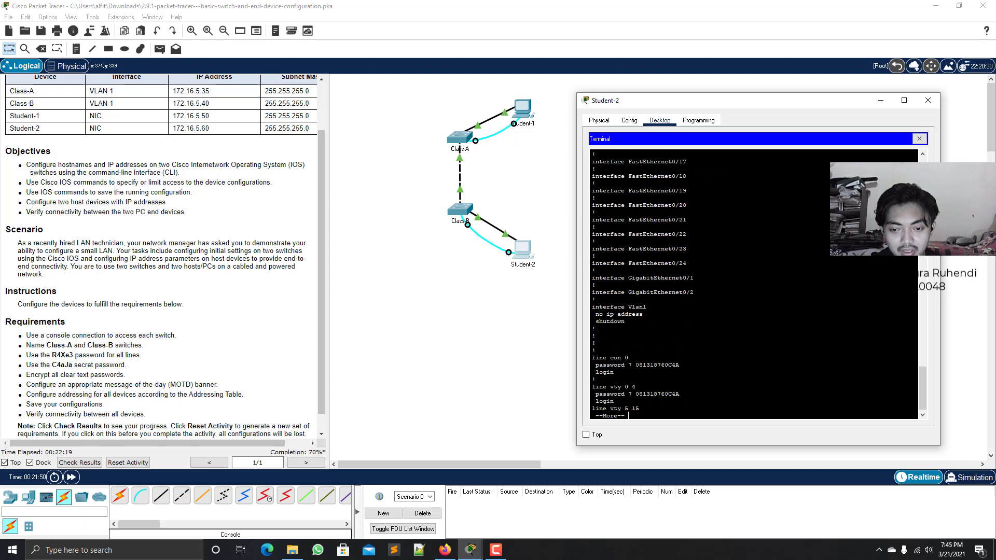
key(space)
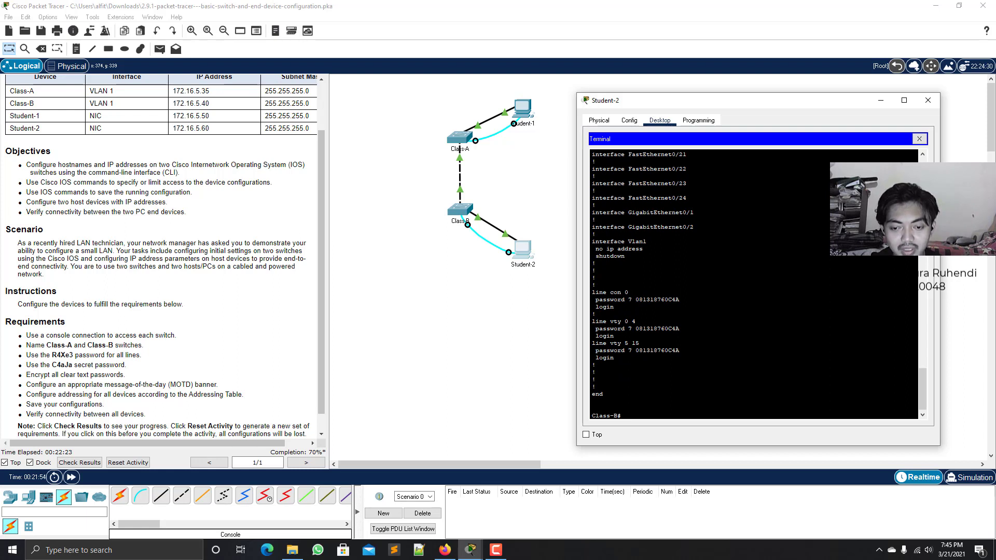
Step: Enter global configuration and set the MOTD banner to '#Authorized Only!!#'
text(conf)
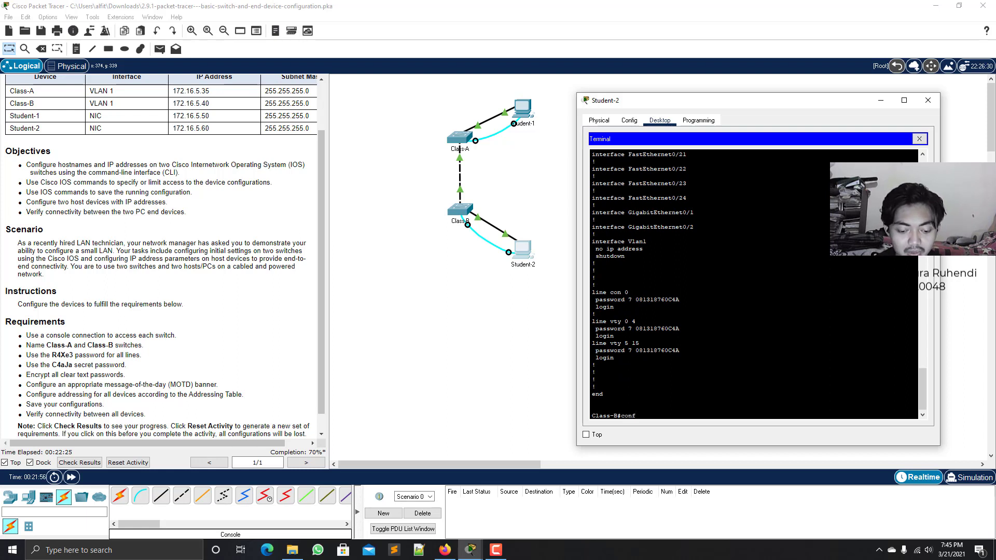
text( ter)
key(Tab)
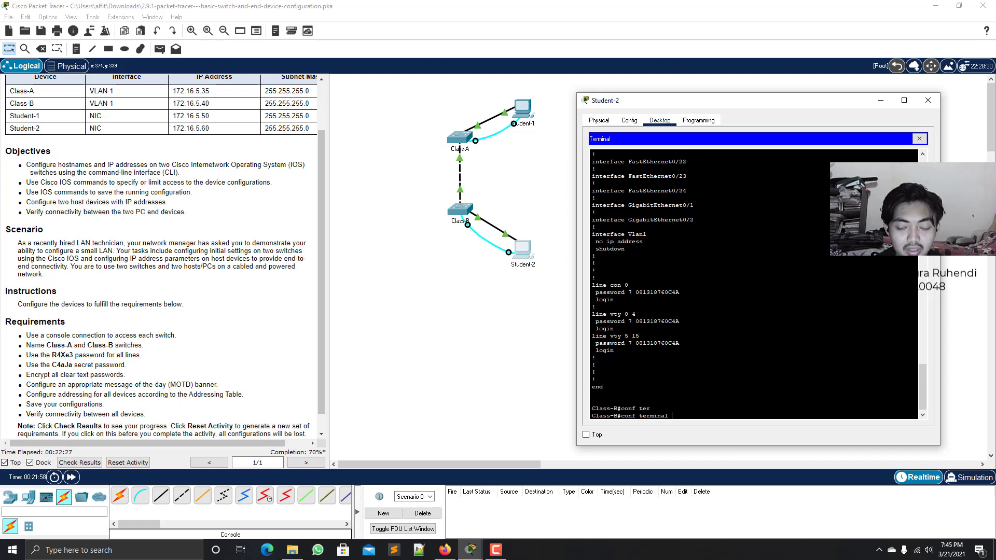
key(Return)
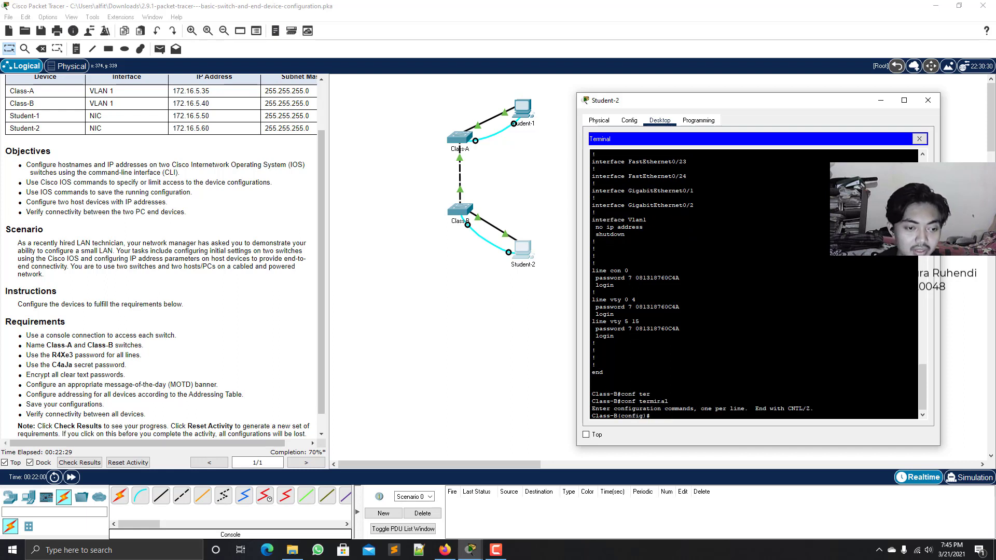
key(Return)
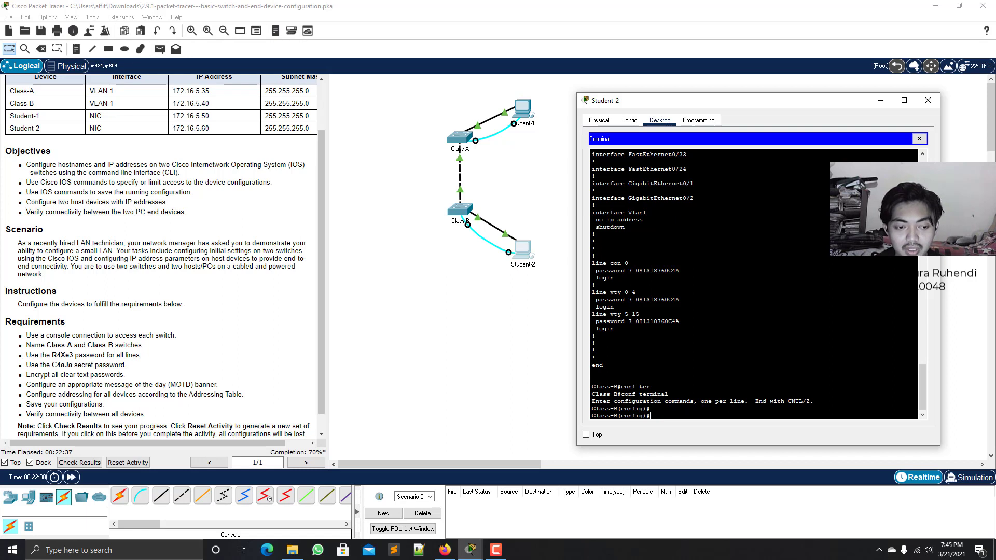
text(ban)
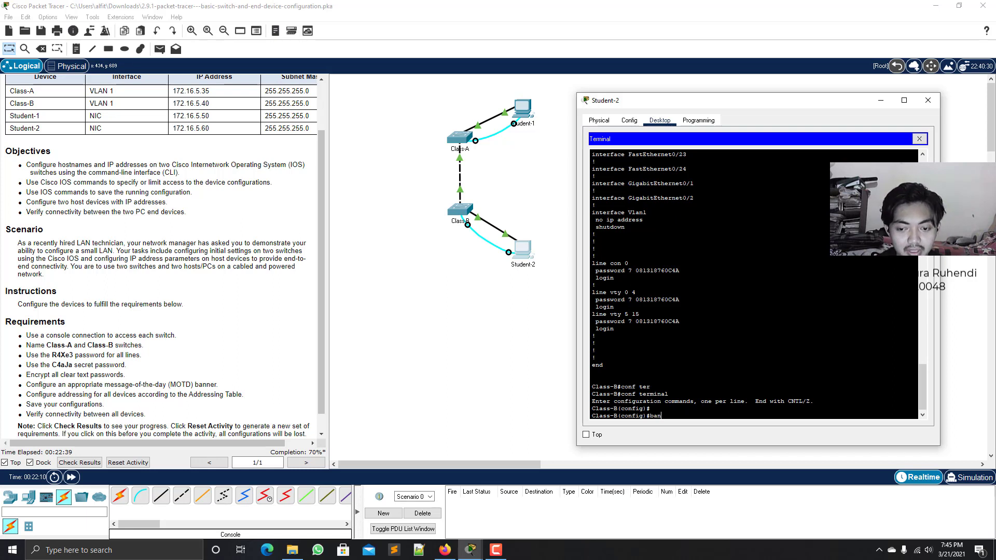
key(Tab)
text(mot)
key(Tab)
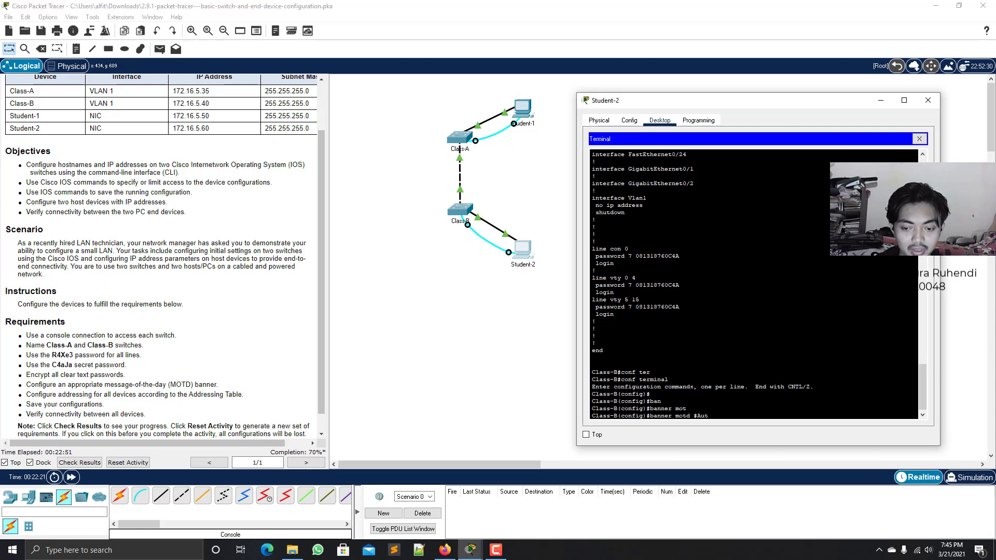
text(horized Onl)
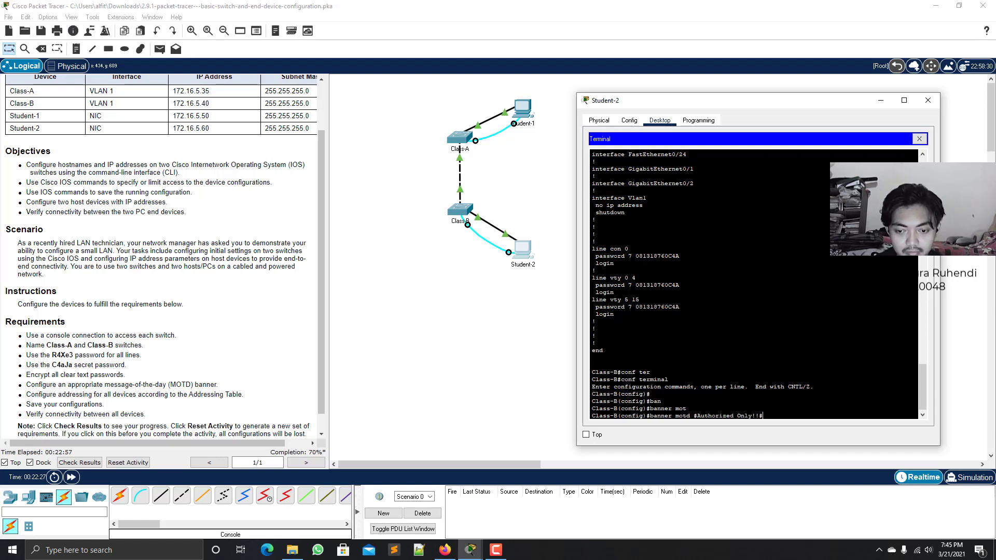
text(y!!#)
key(Return)
key(Return)
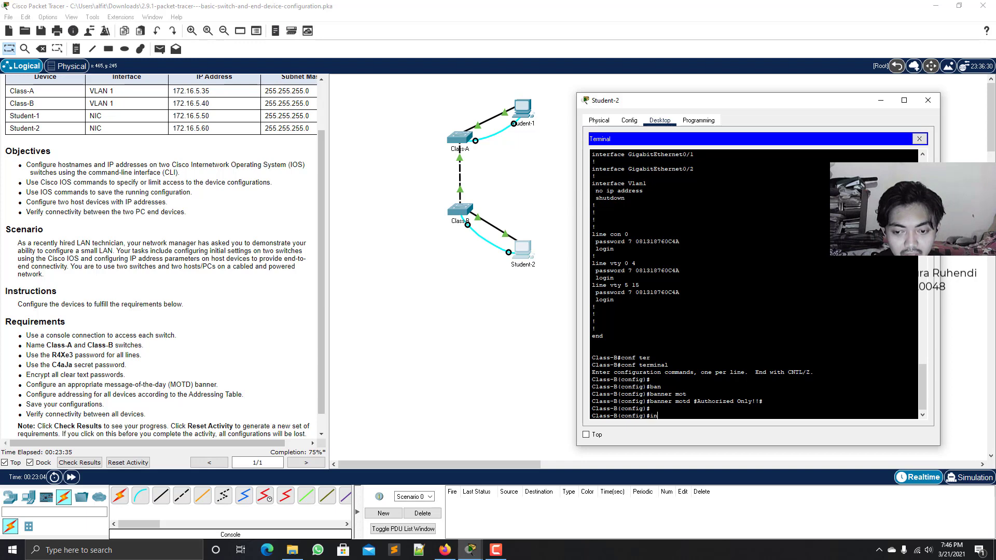
Step: Assign interface VLAN 1 the address 172.16.5.40 255.255.255.0
text(int)
key(Tab)
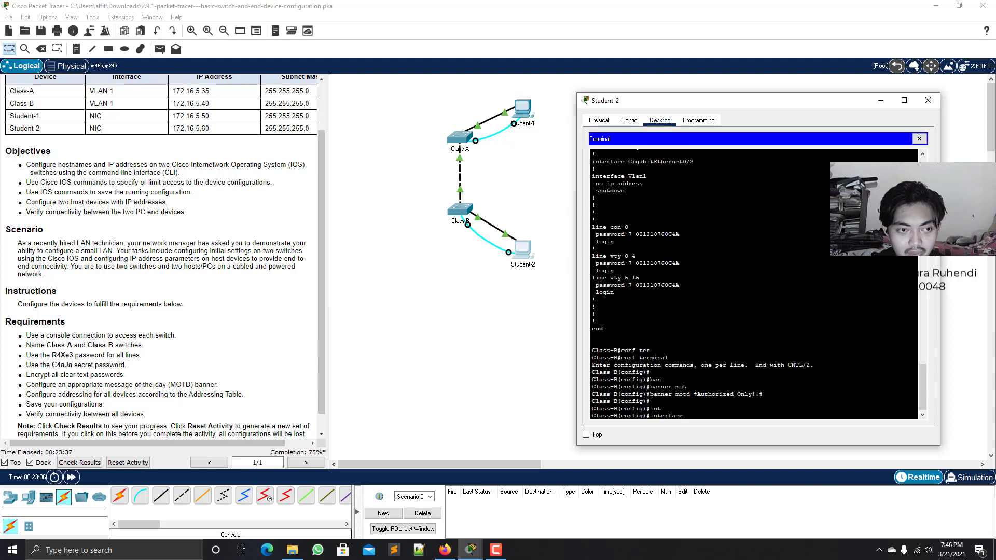
text(vl)
key(Tab)
text(1)
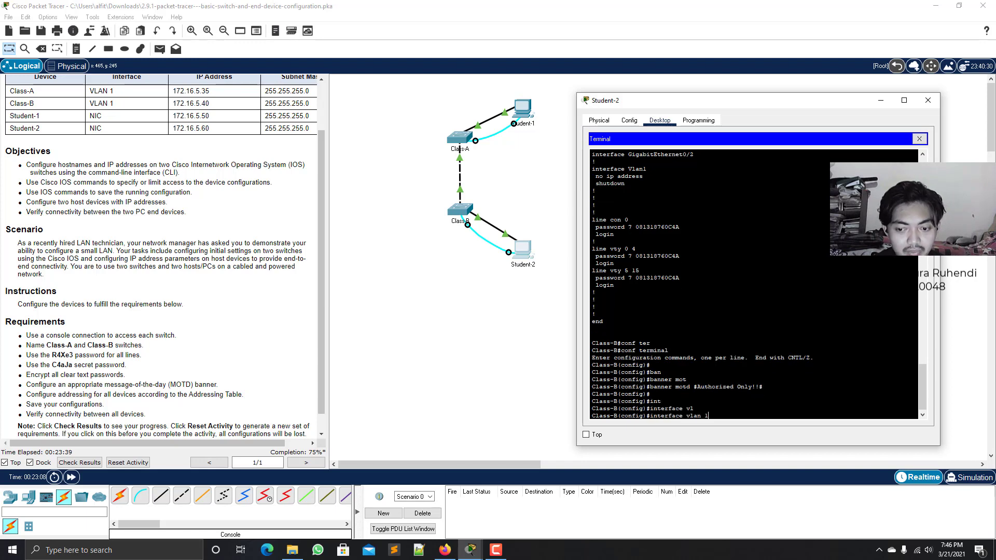
key(Return)
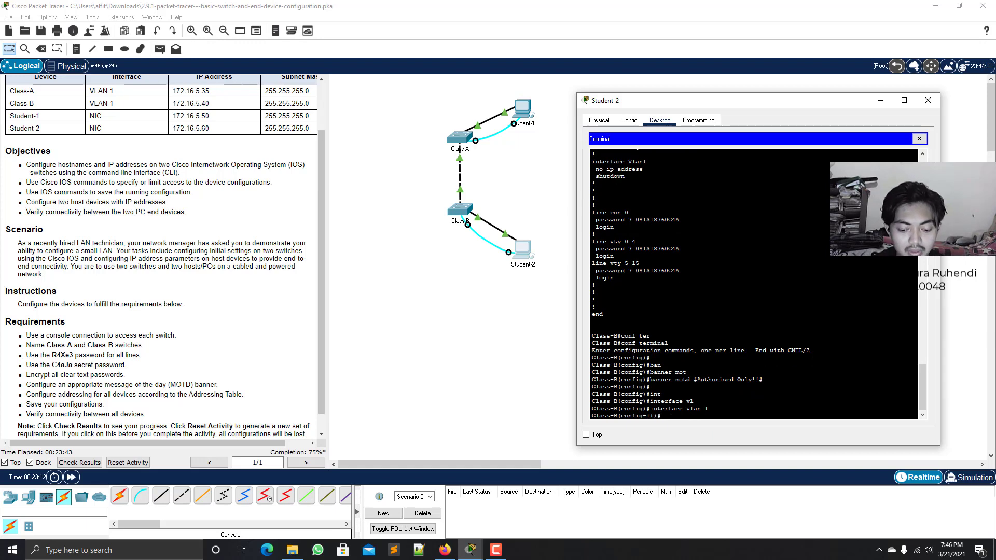
text(ip ad)
key(Tab)
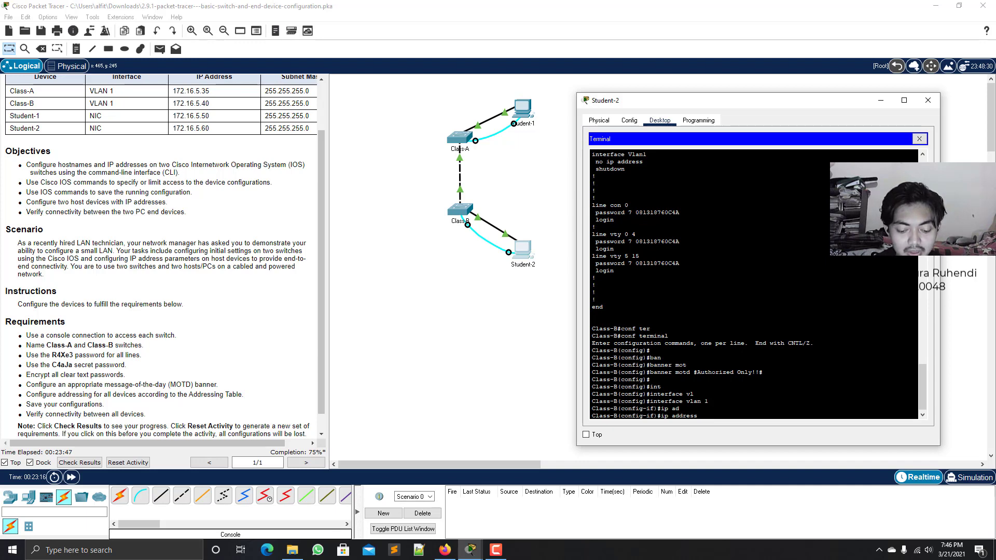
text(172)
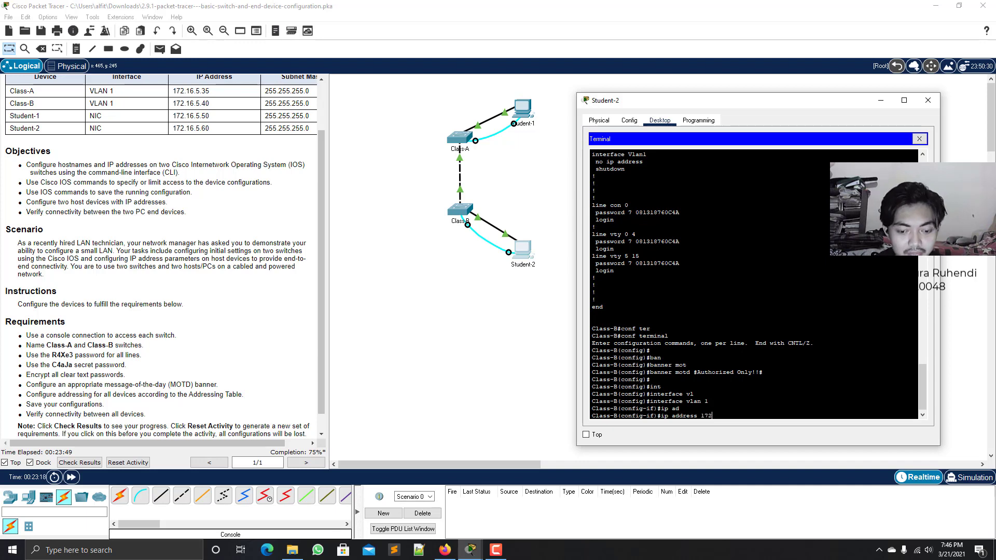
text(.16.5.)
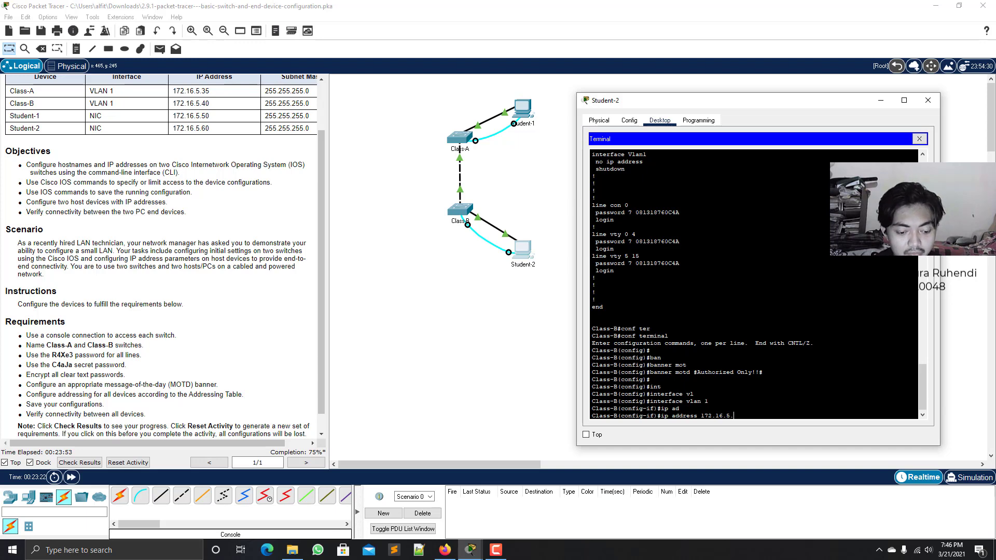
text(40)
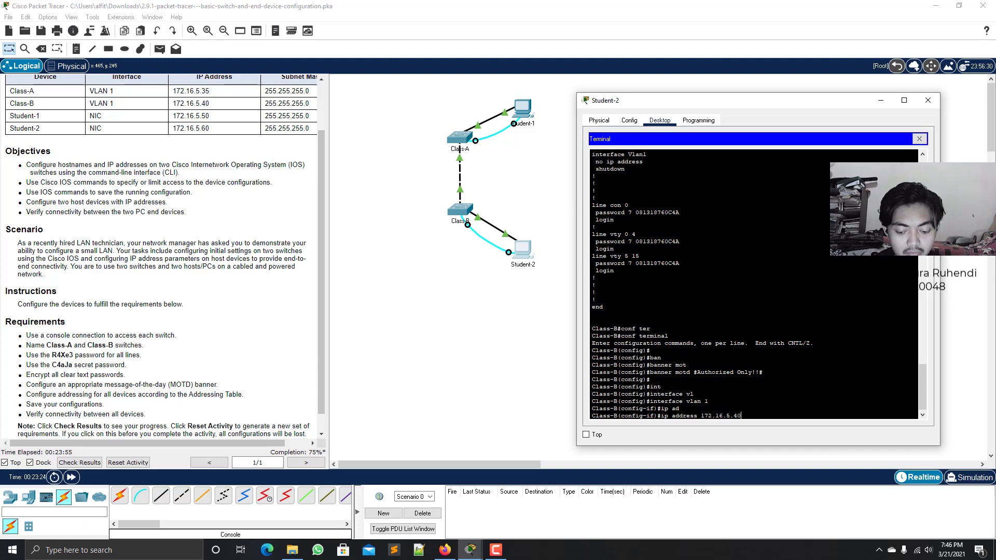
text( 255)
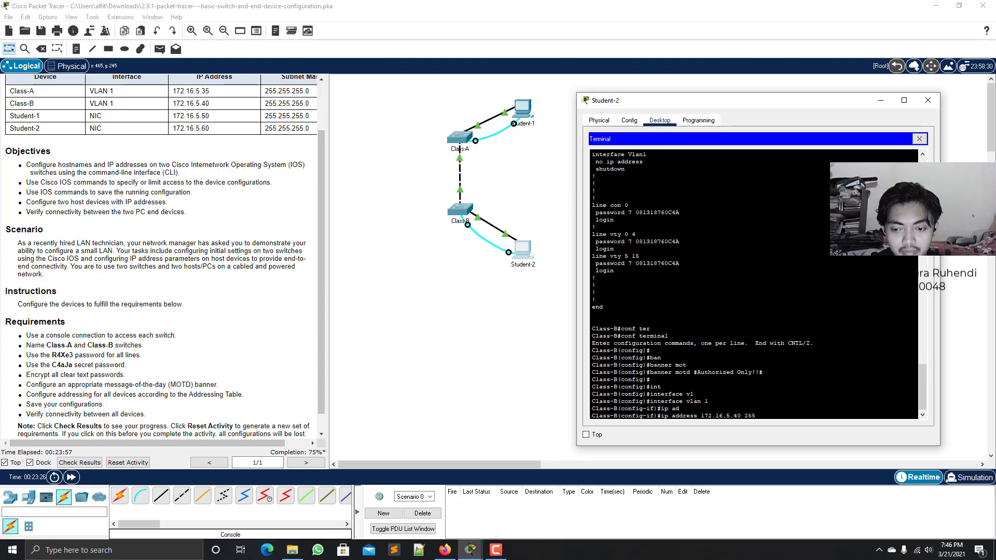
text(.255.255.0)
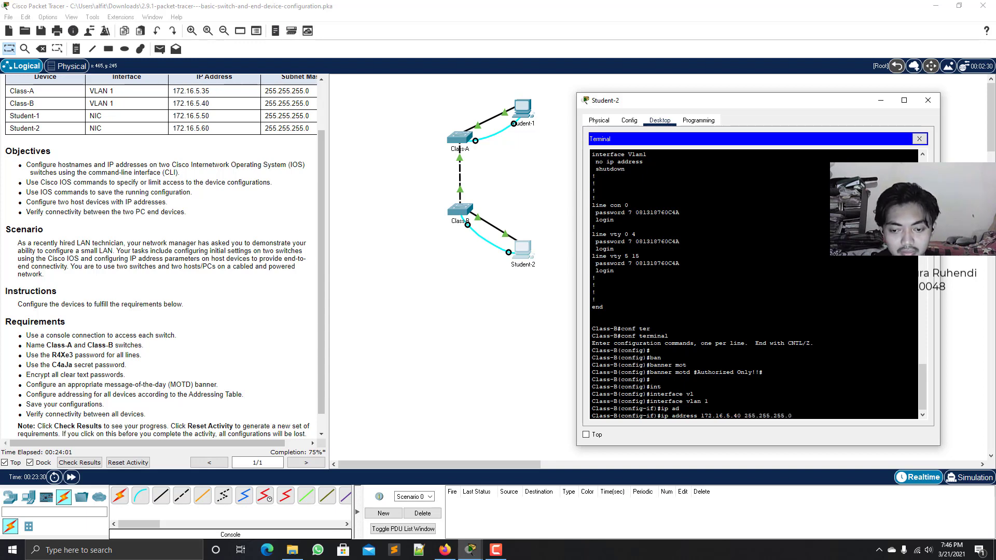
key(Return)
Step: Bring VLAN 1 up with no shutdown and return to global configuration
text(no)
key(Tab)
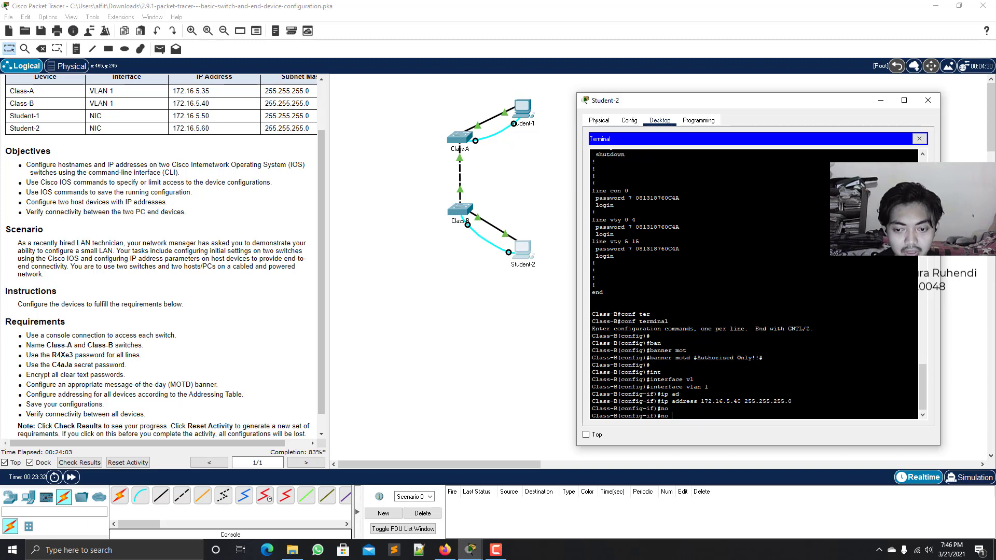
text(sh)
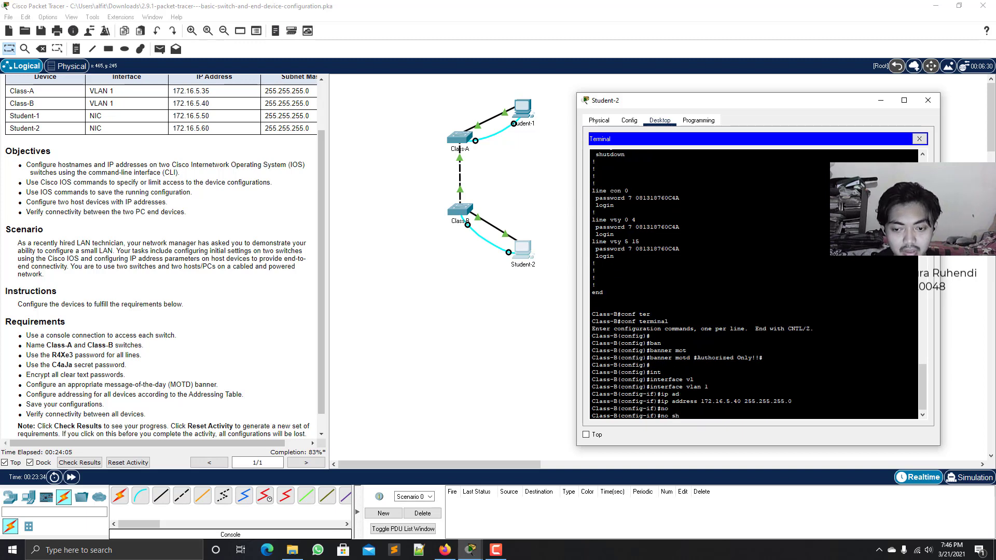
key(Tab)
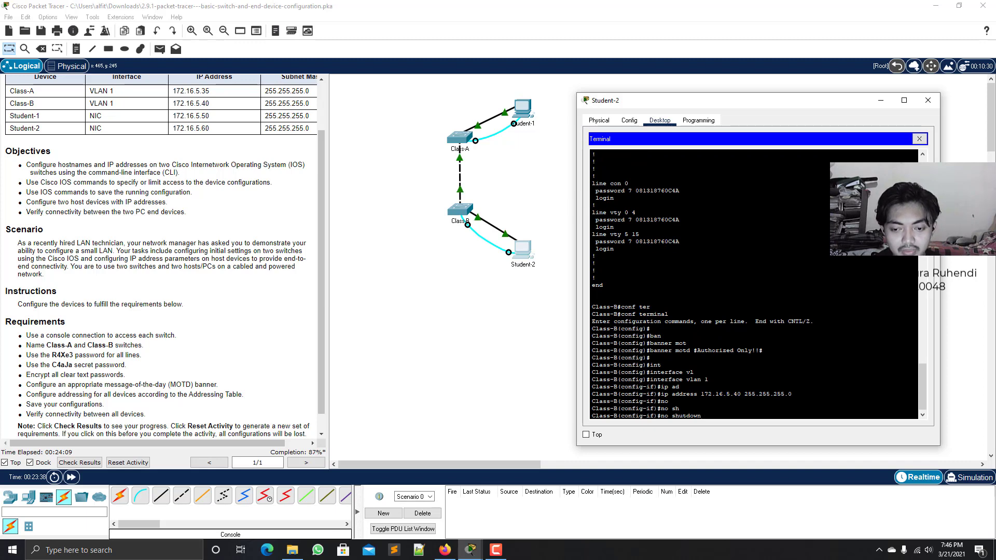
key(Return)
text(ex)
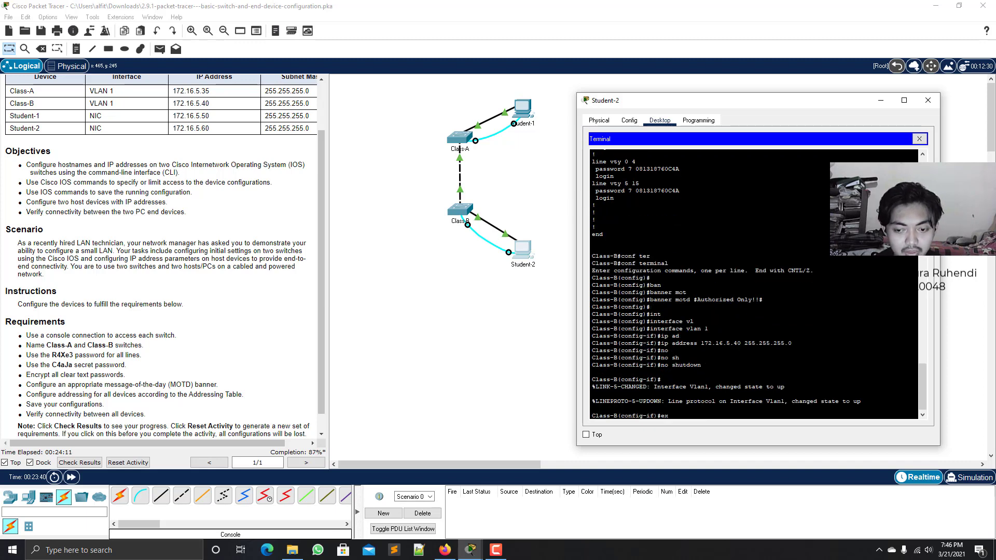
text(it)
key(Return)
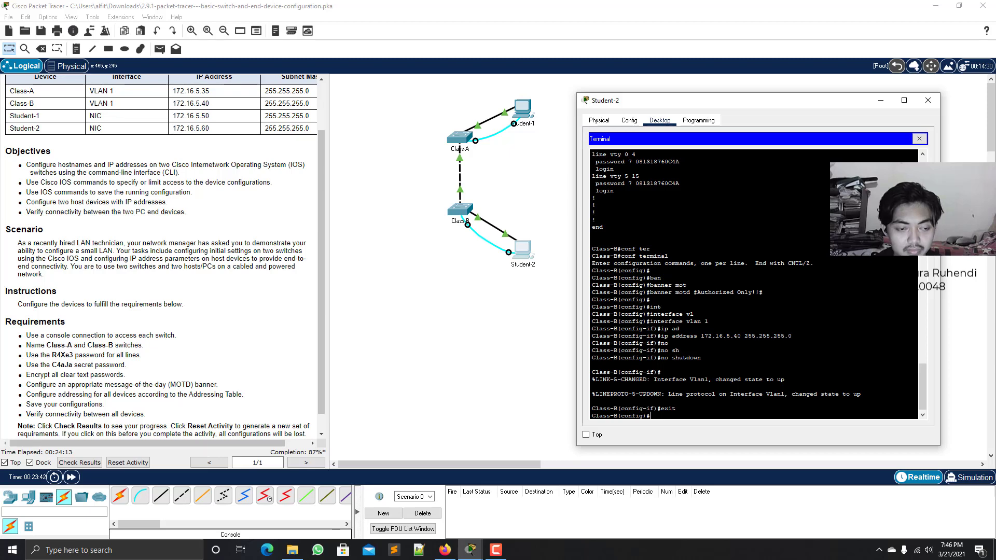
key(Return)
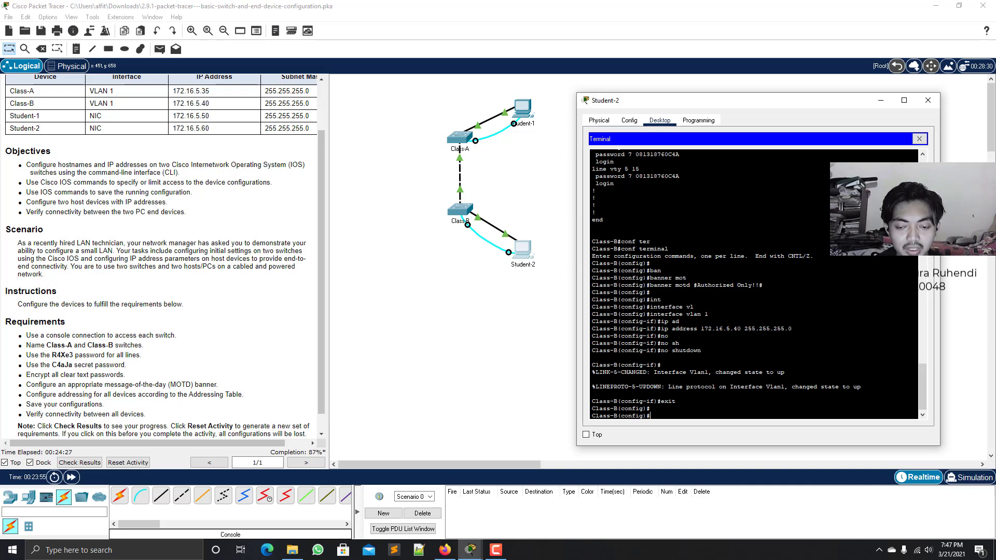
Step: Exit global configuration to the privileged Class-B# prompt
text(exit)
key(Return)
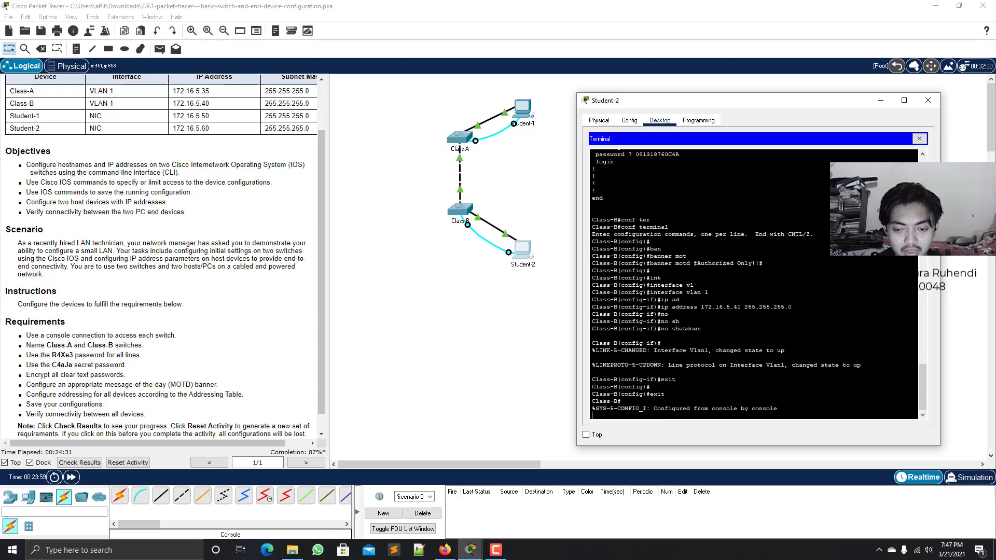
key(Return)
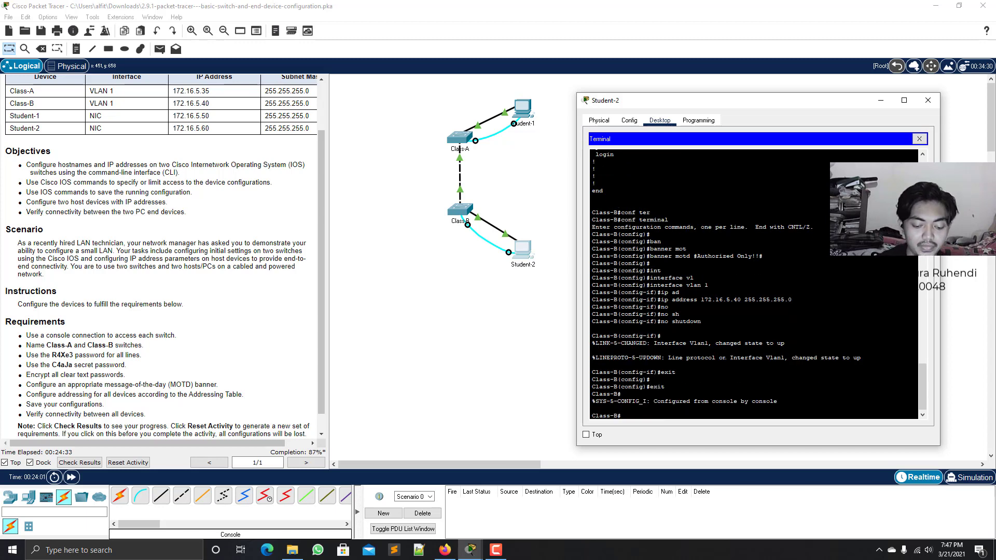
Step: Copy running-config to startup-config, accepting the default filename
text(cop)
key(Tab)
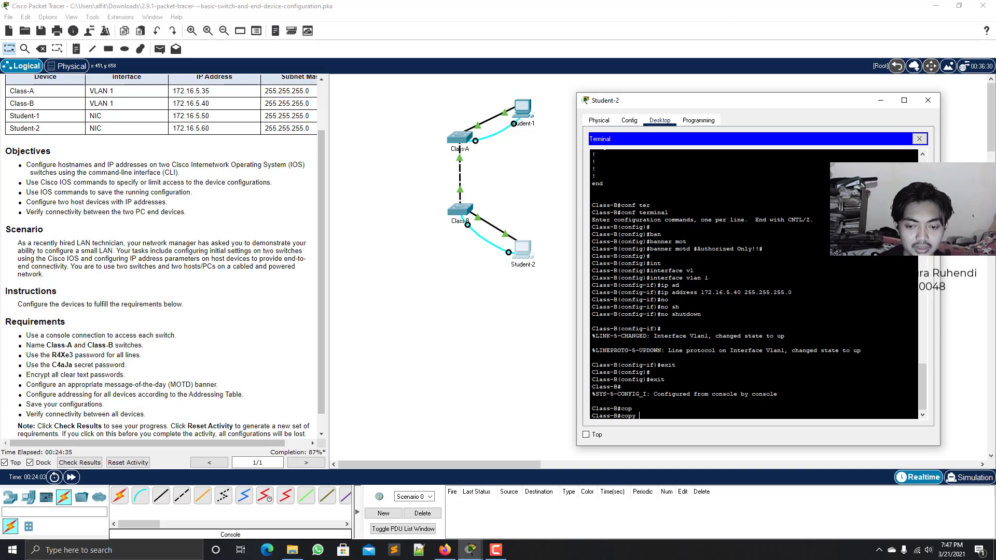
text(run)
key(Tab)
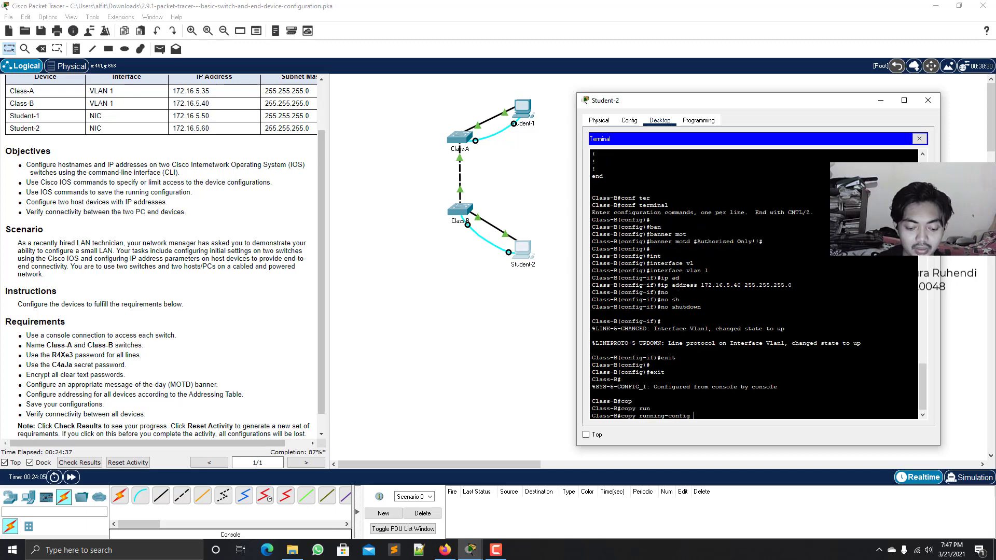
text(st)
key(Tab)
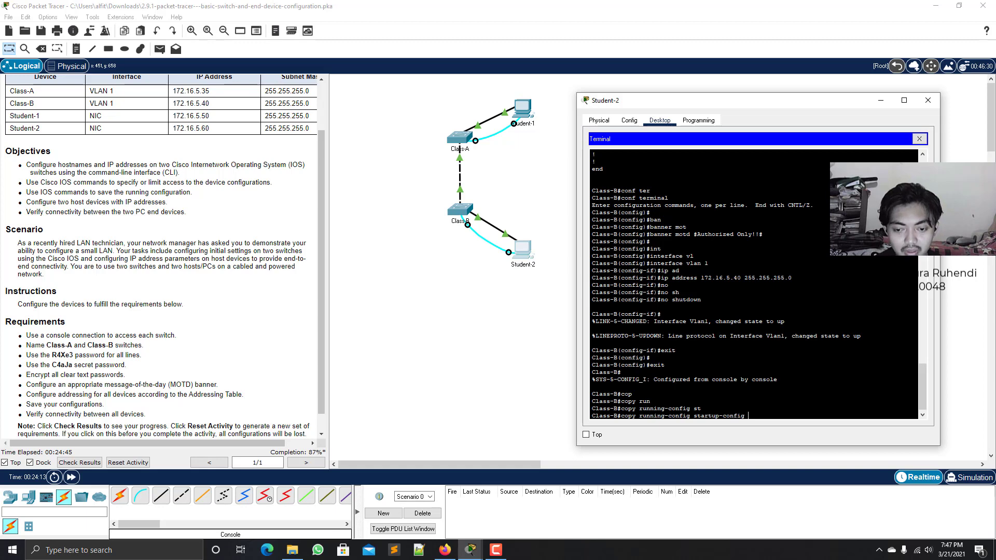
key(Return)
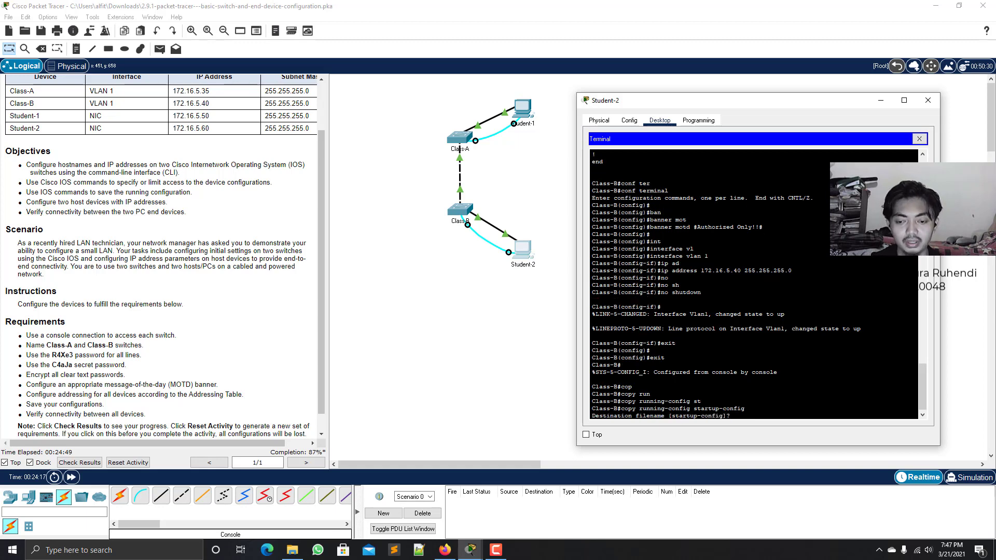
key(Return)
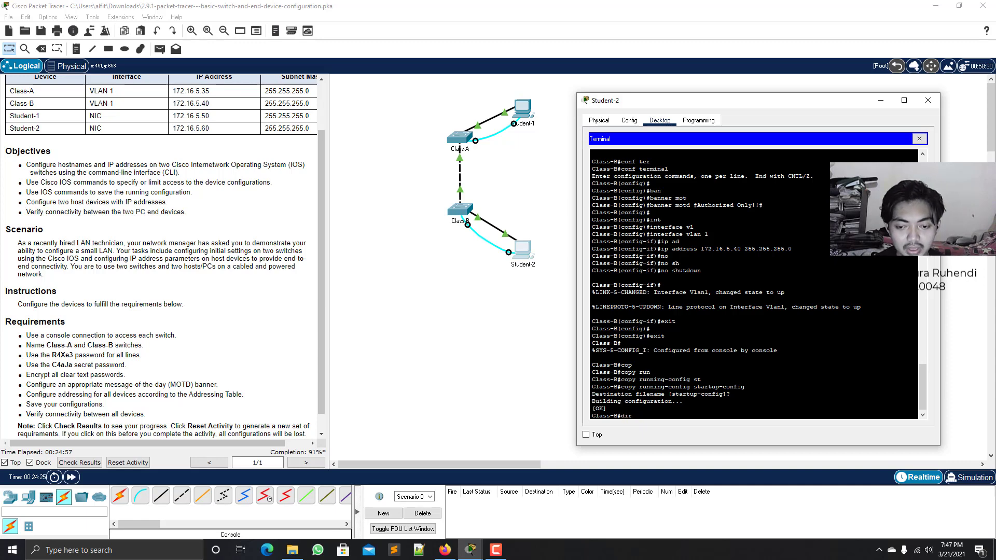
Step: List nvram: to confirm the startup-config file was saved
text(dir nv)
key(Tab)
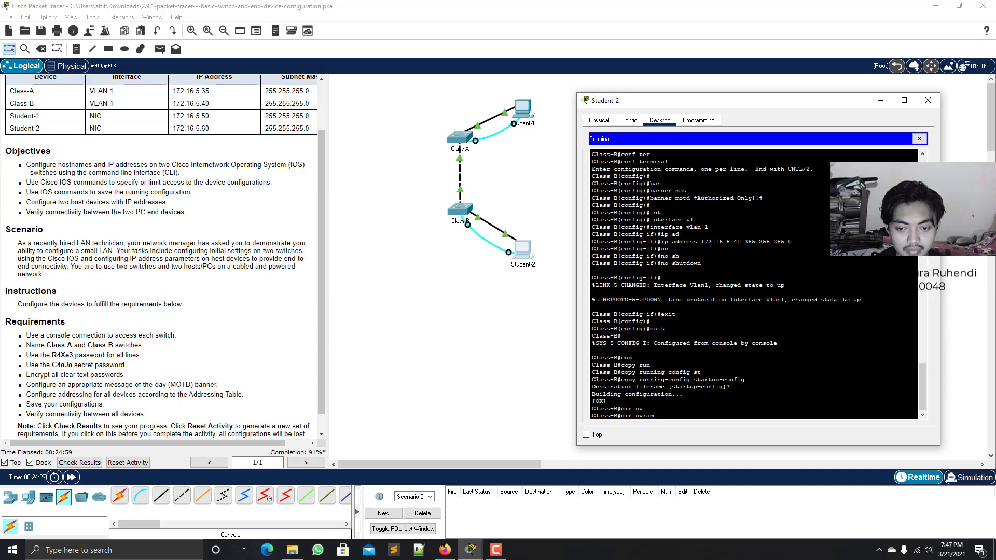
key(Return)
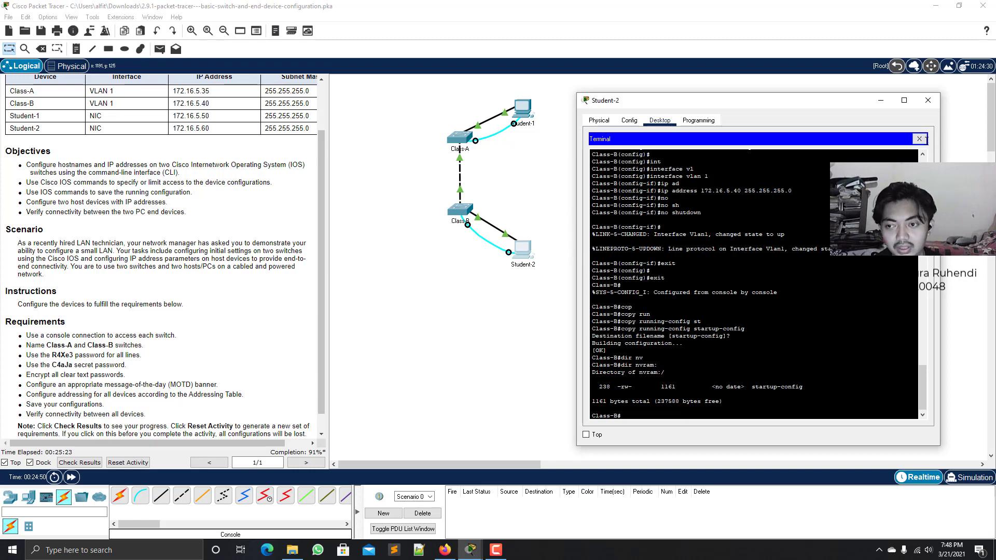
Step: Give Student-2 IP 172.16.5.60, mask 255.255.255.0 and gateway 172.16.5.40
click(921, 139)
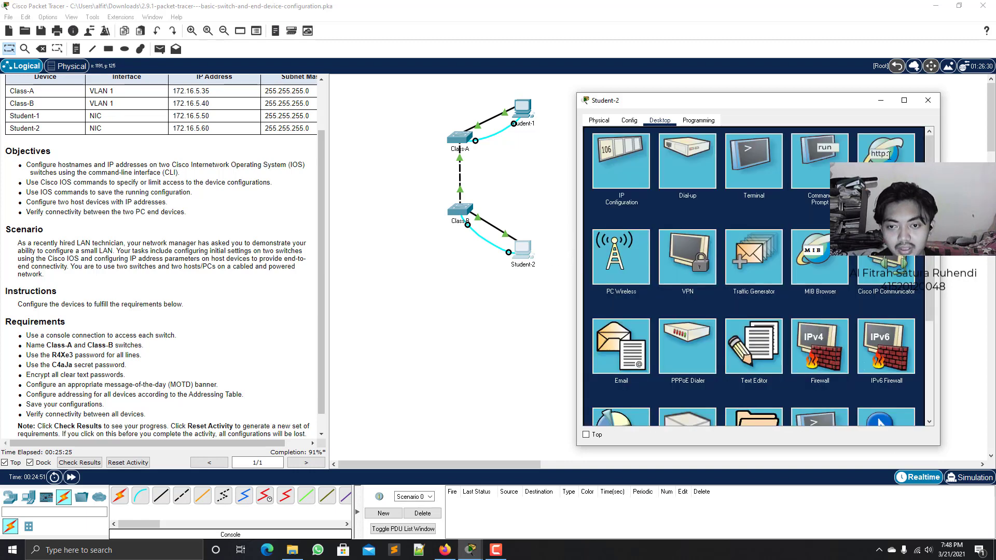
click(636, 177)
click(716, 193)
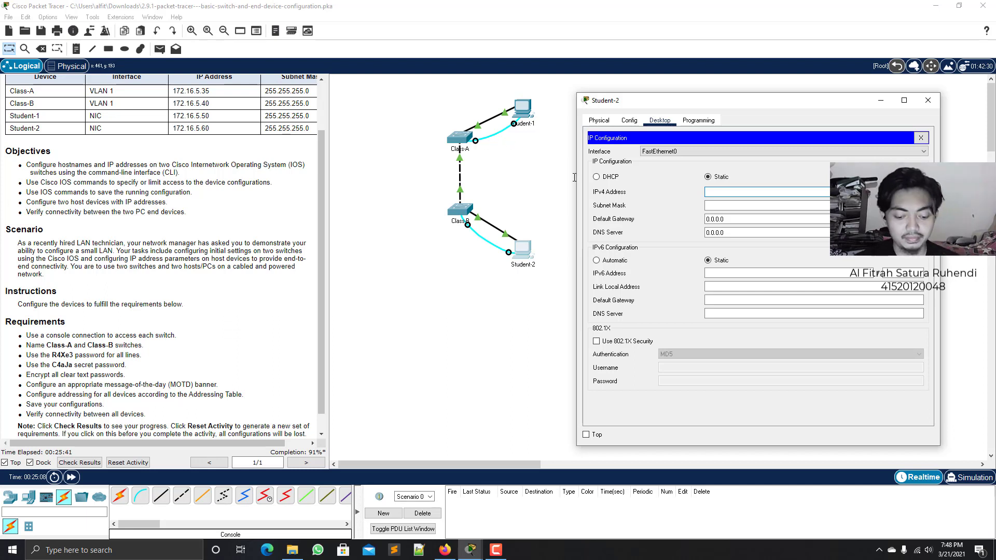
text(172.16.5)
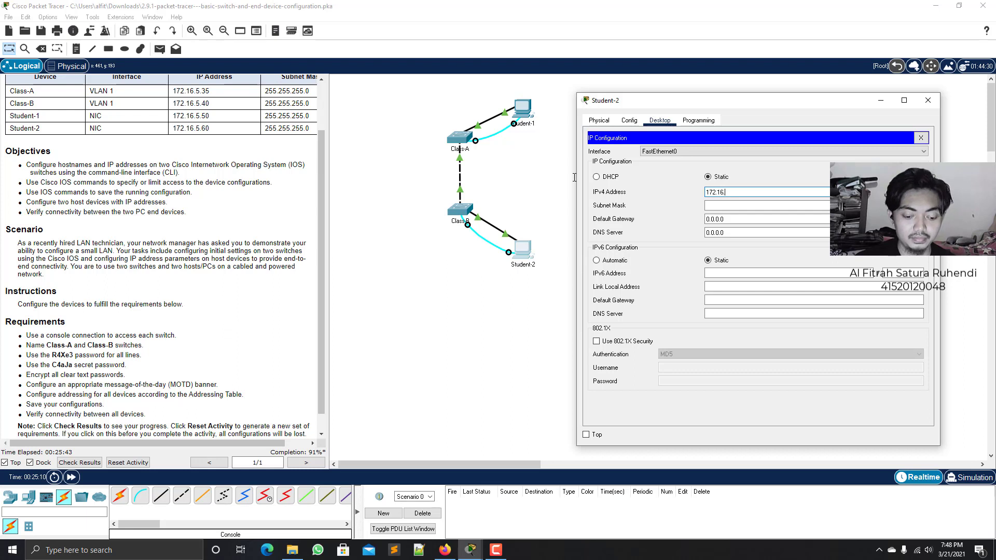
text(.60)
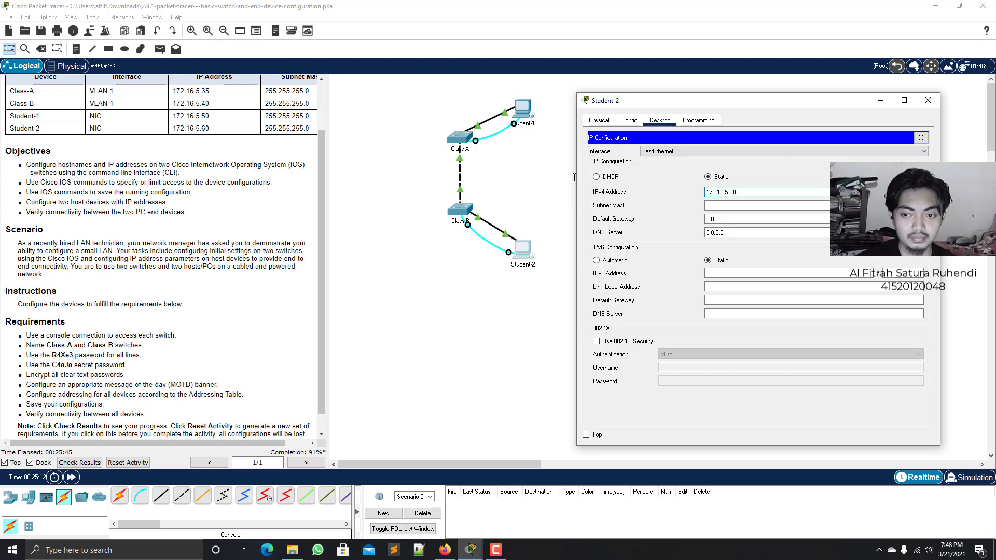
key(Tab)
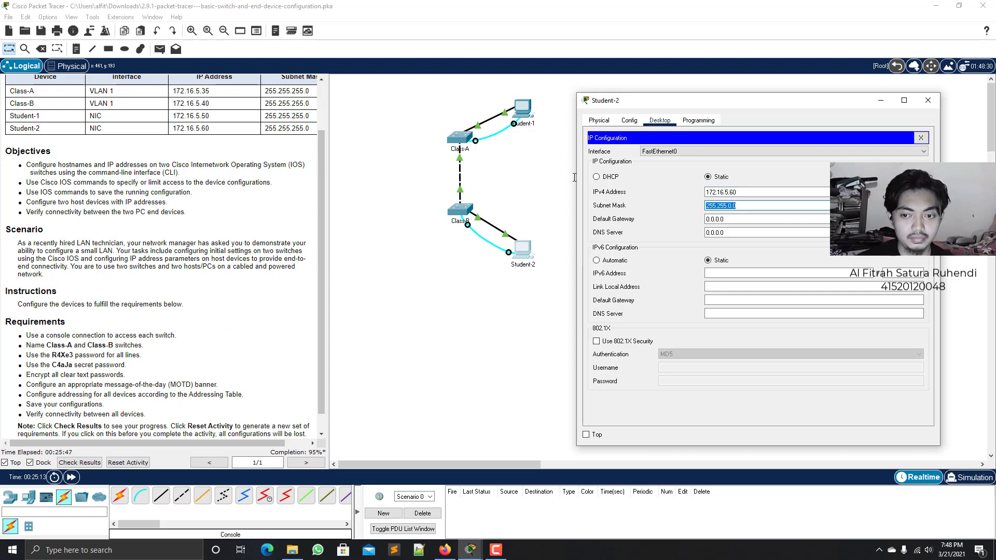
text(255.255.255.0)
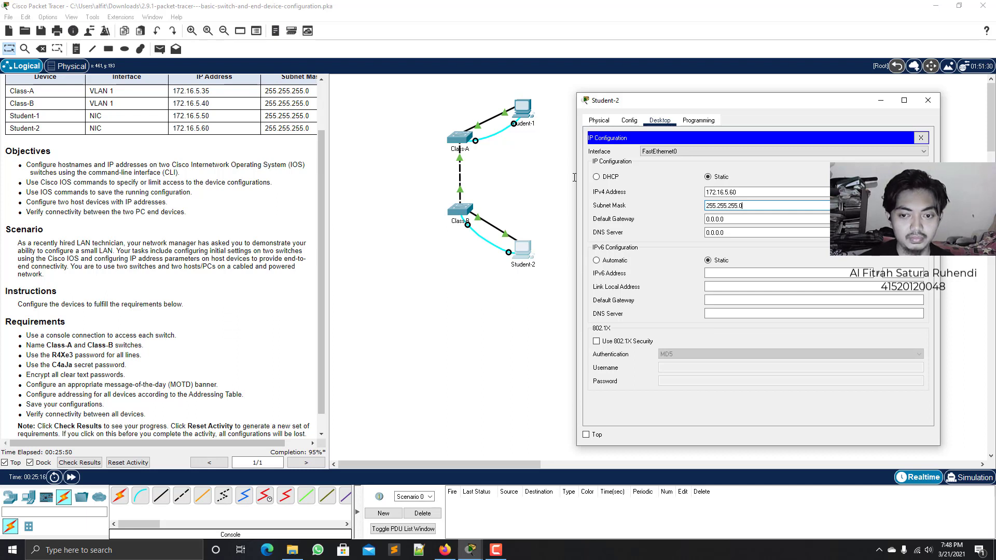
key(Tab)
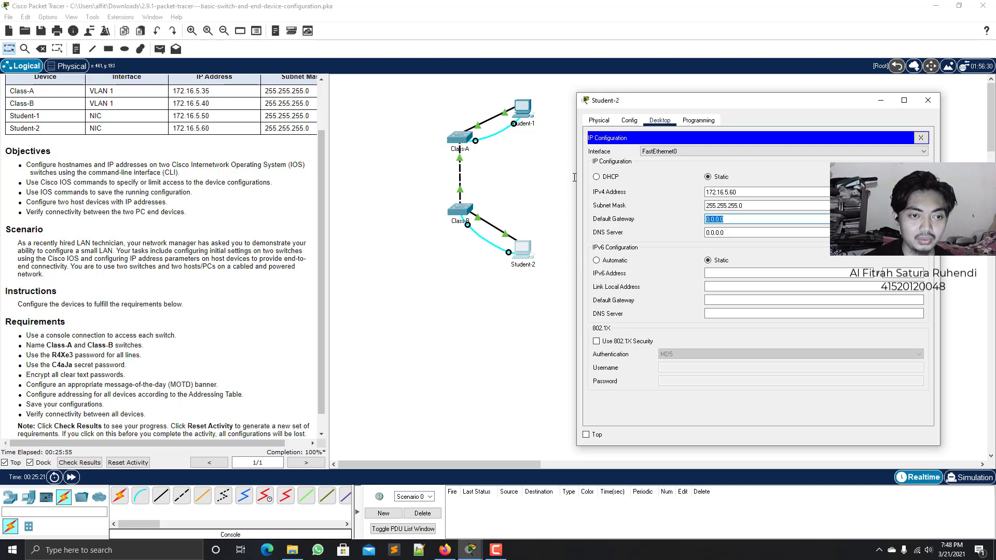
text(172.1)
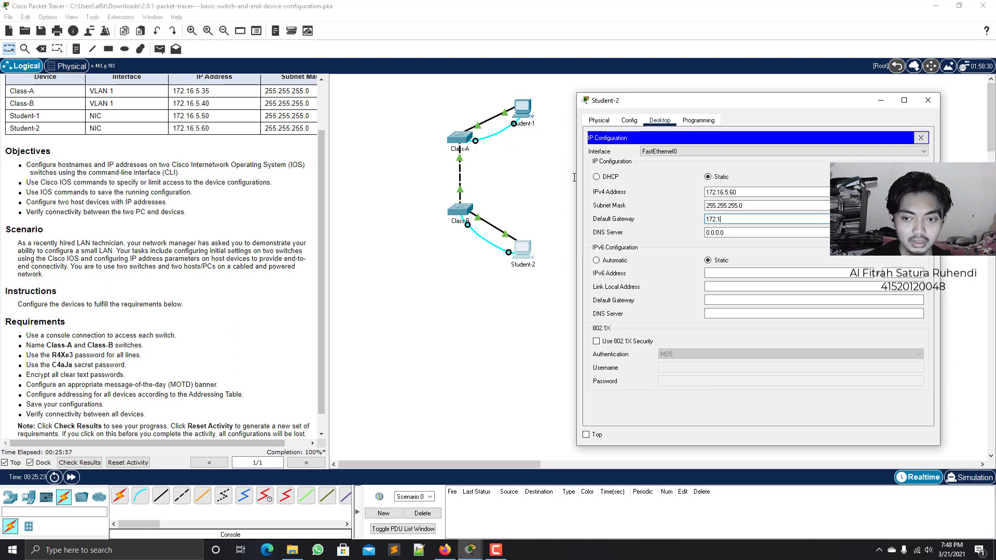
text(6.5)
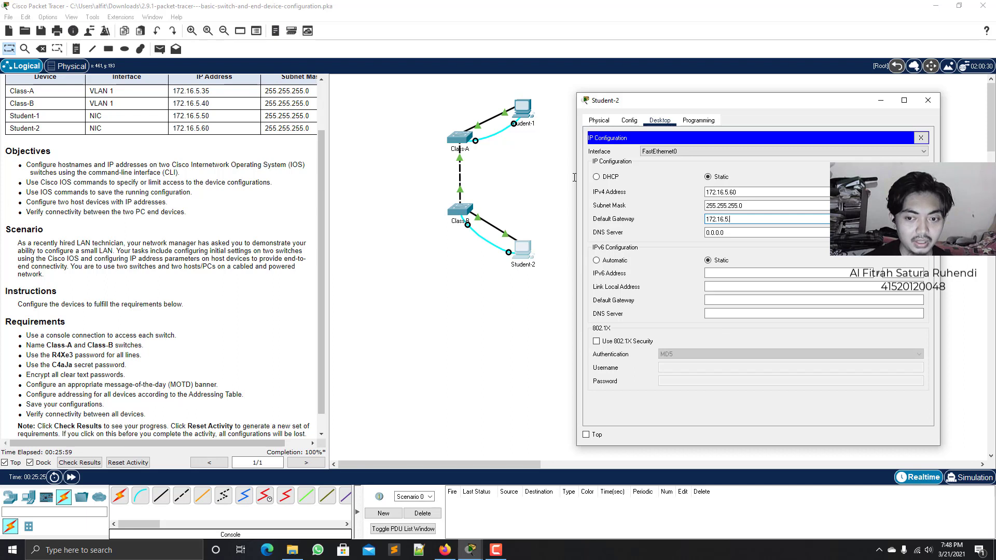
text(.)
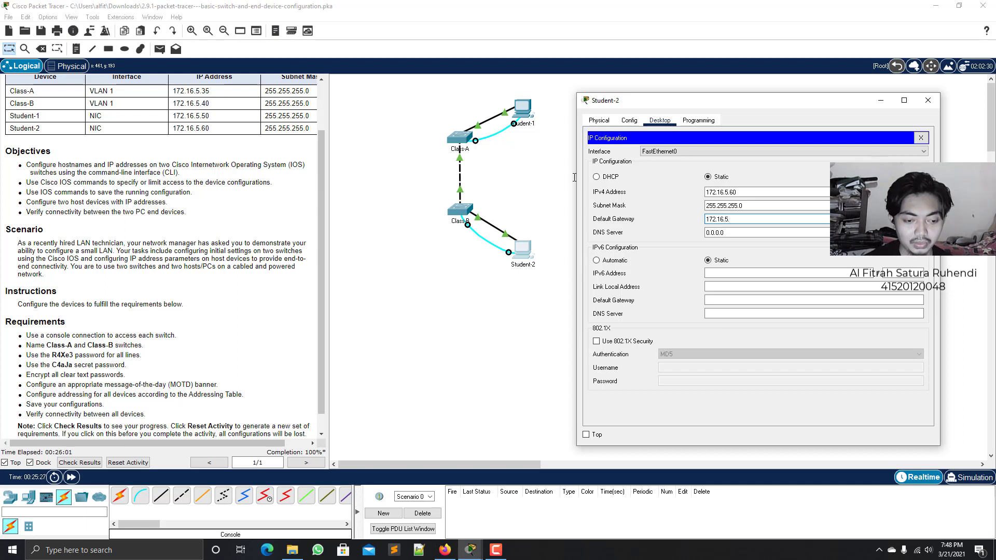
text(40)
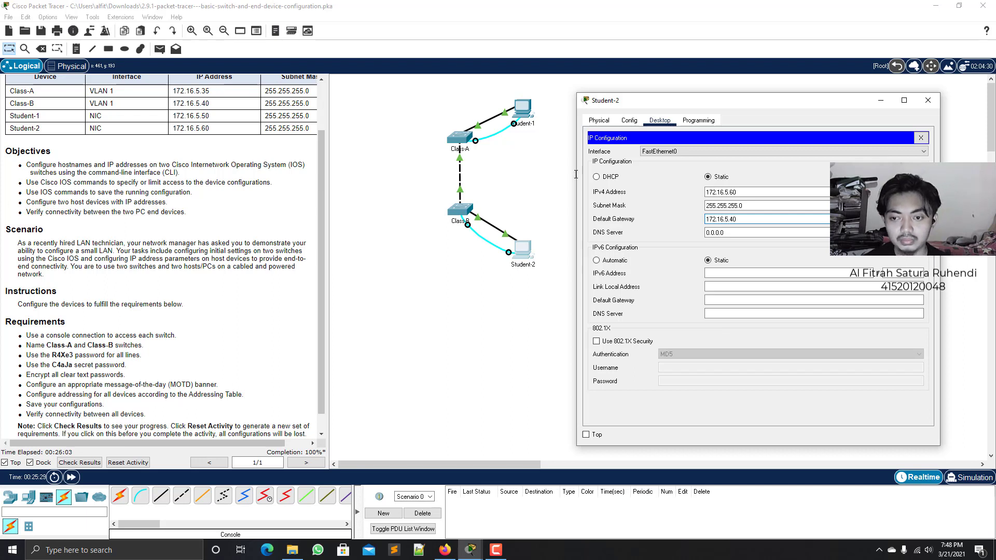
click(921, 137)
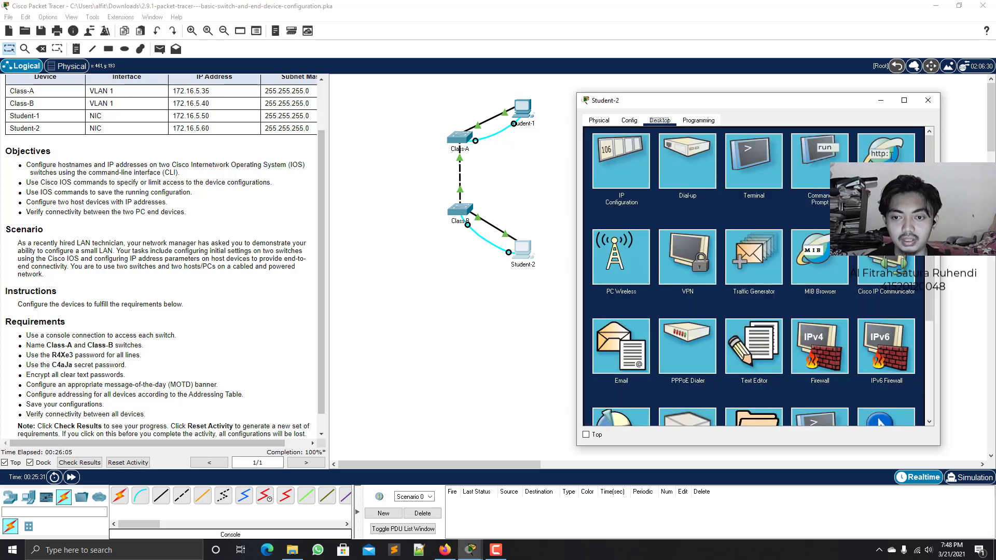
Step: From Student-2's Command Prompt, ping 172.16.5.50
click(817, 165)
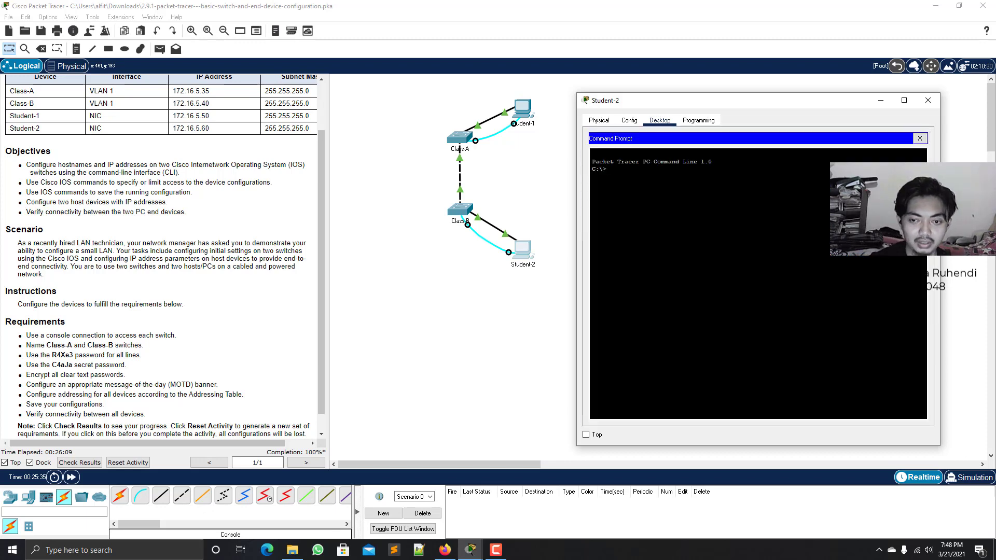
text(ping)
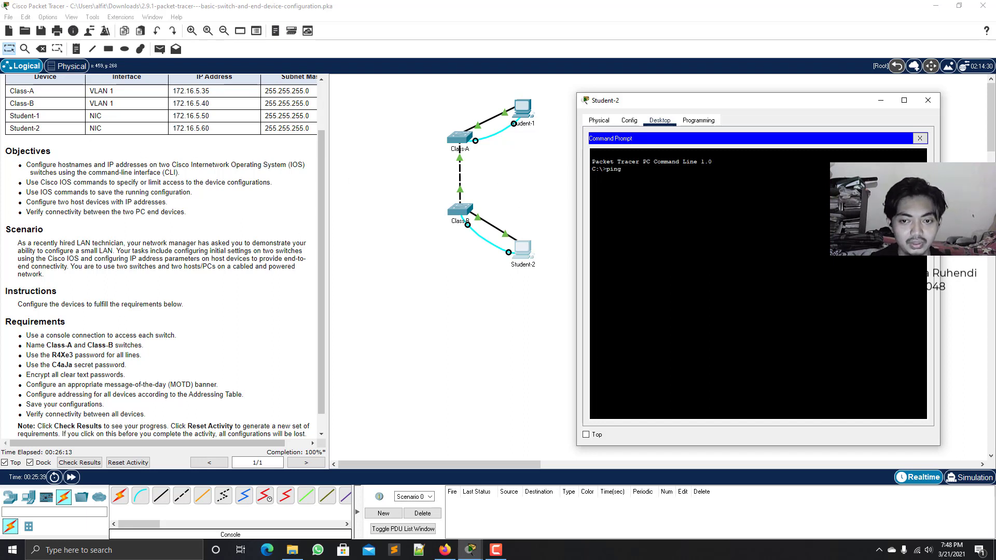
text( 172.16)
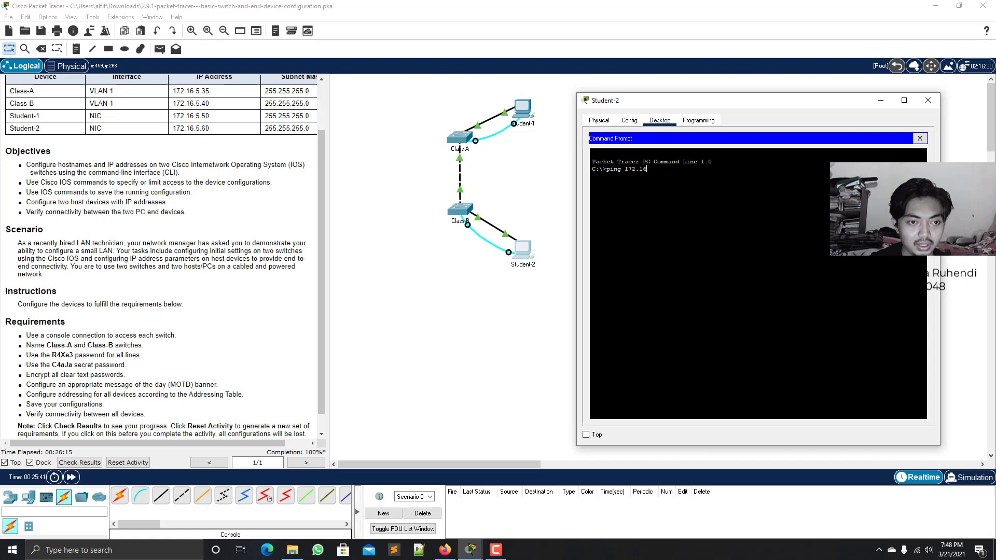
text(.6)
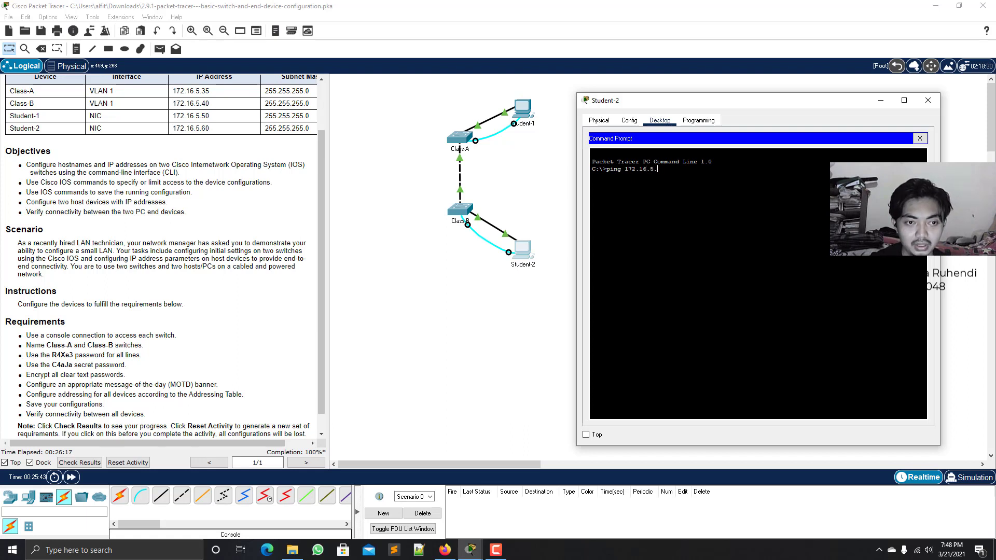
key(Return)
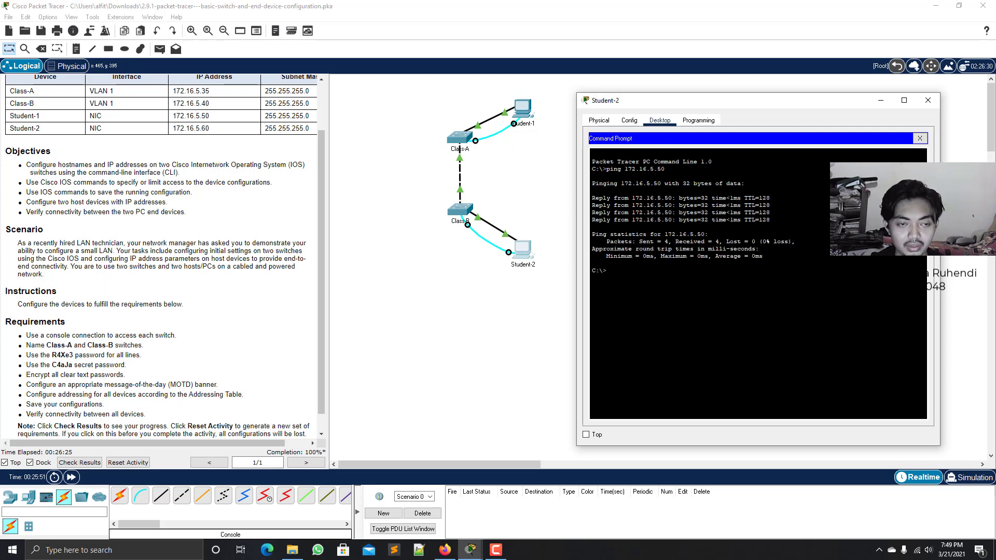
Step: Ping 172.16.5.30, 172.16.5.35 and 172.16.5.40, aborting each unanswered ping
key(Up)
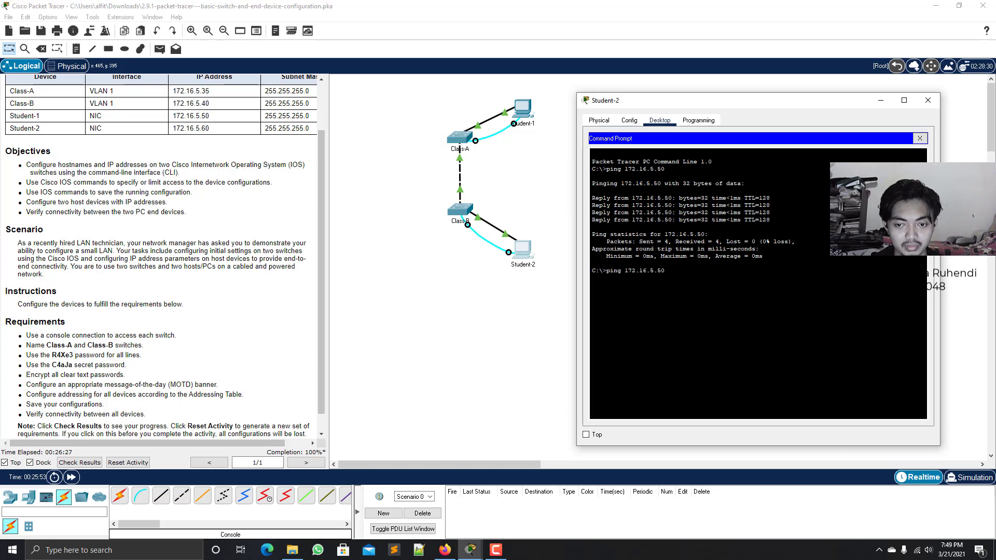
key(Down)
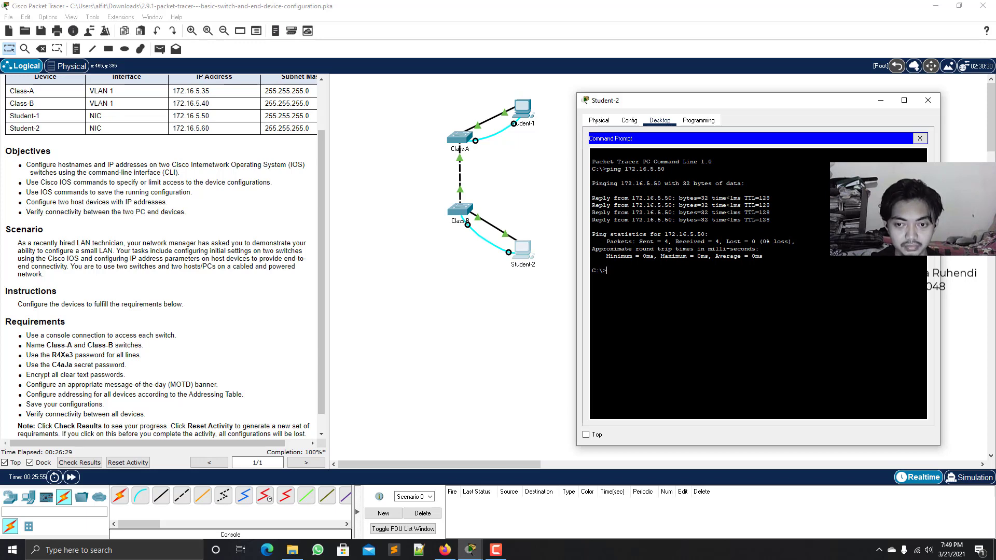
key(Up)
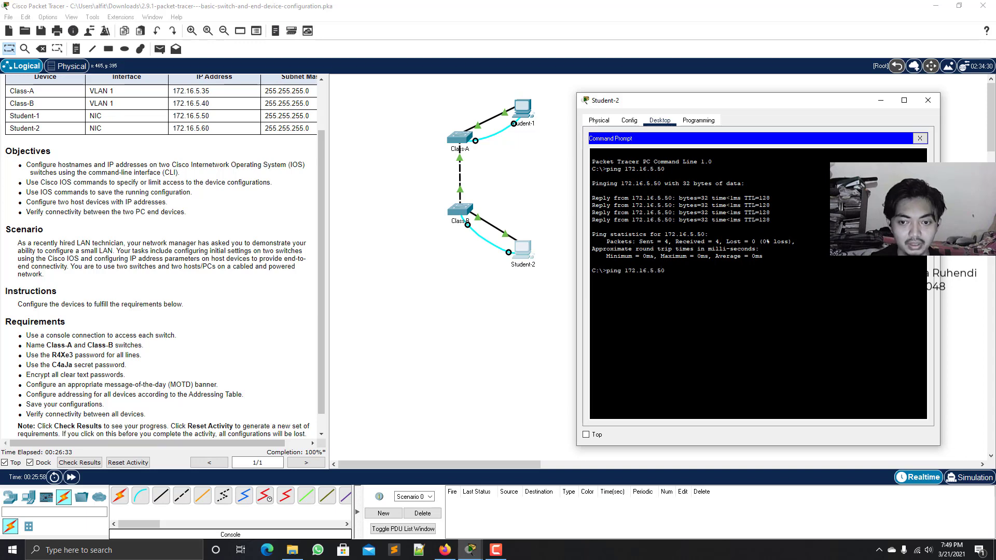
key(BackSpace)
text(3)
key(Return)
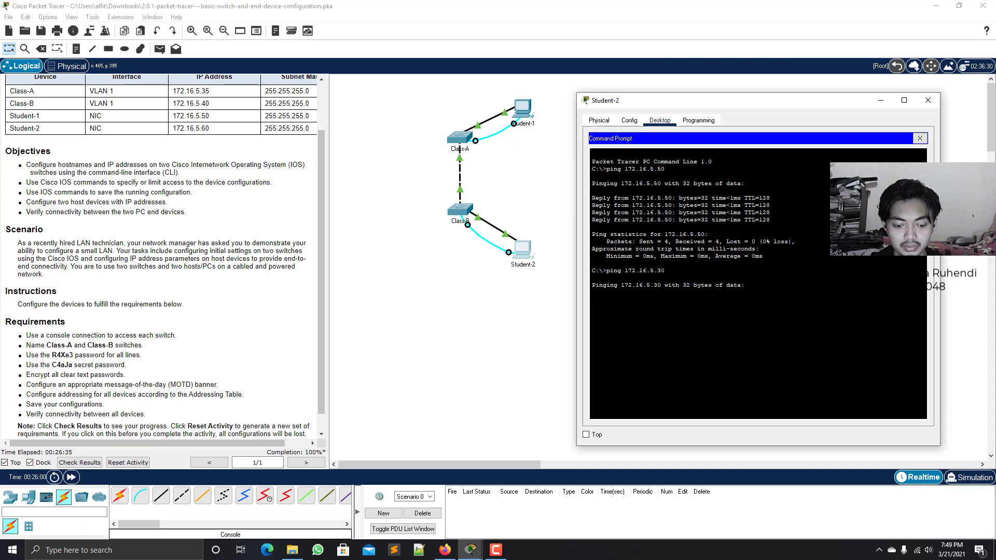
key(ctrl+c)
key(Up)
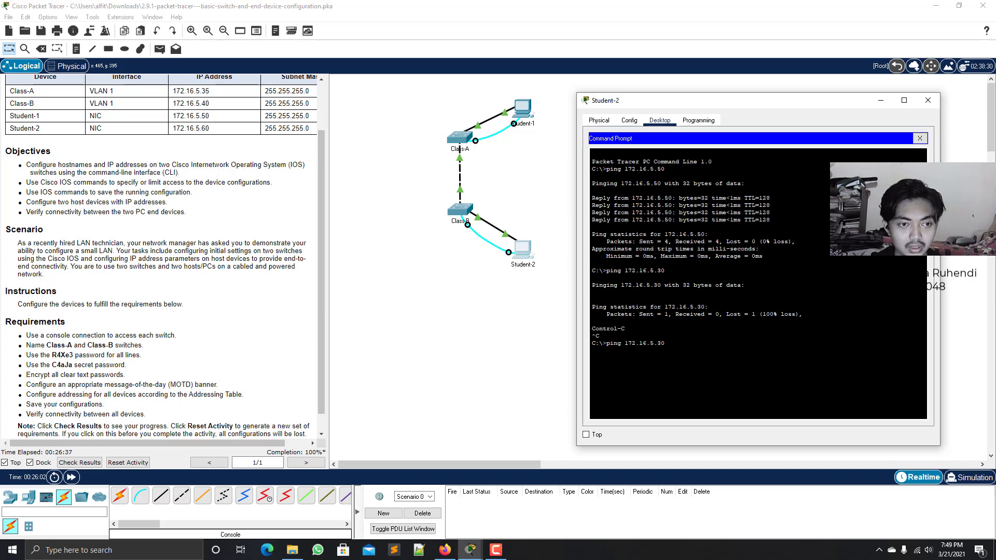
text(5)
key(Return)
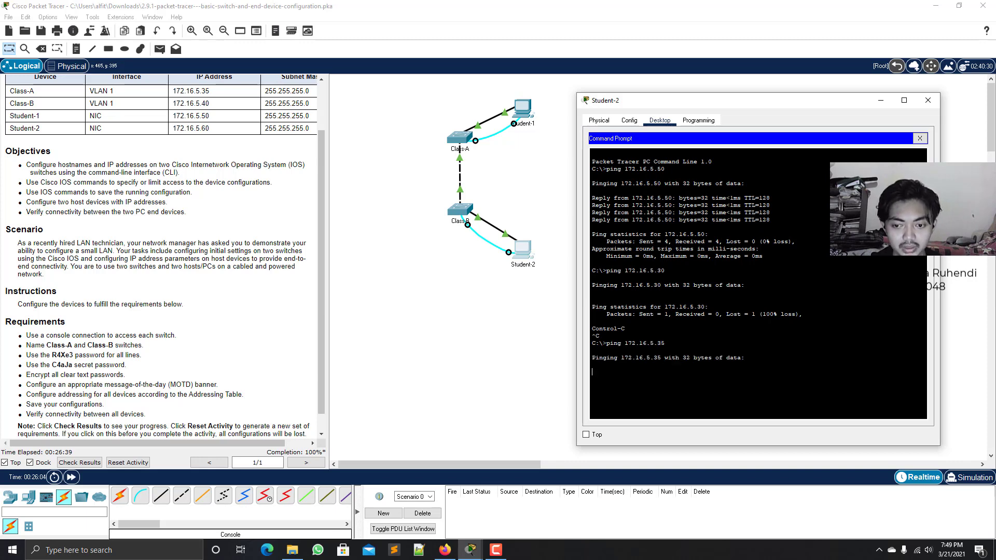
key(ctrl+c)
key(Up)
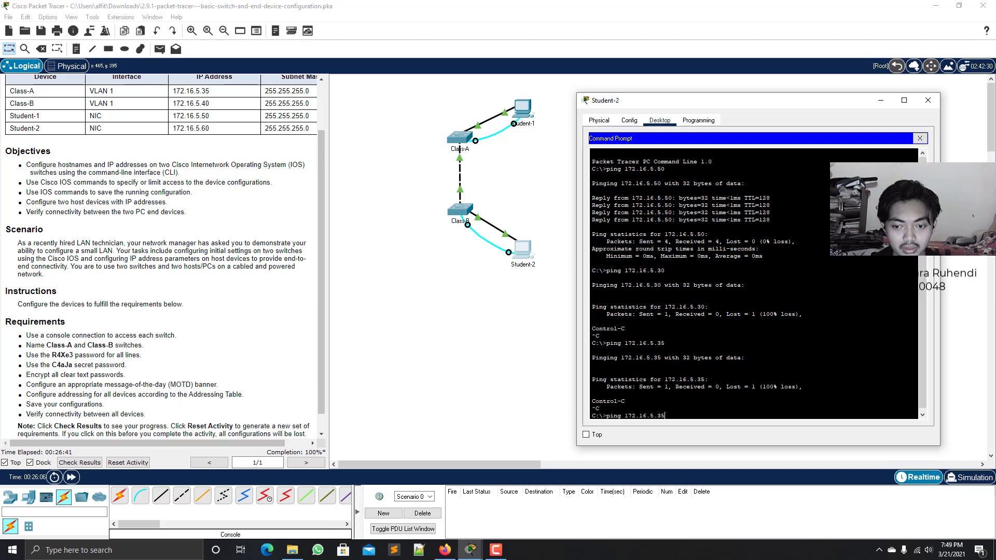
key(BackSpace)
key(BackSpace)
text(40)
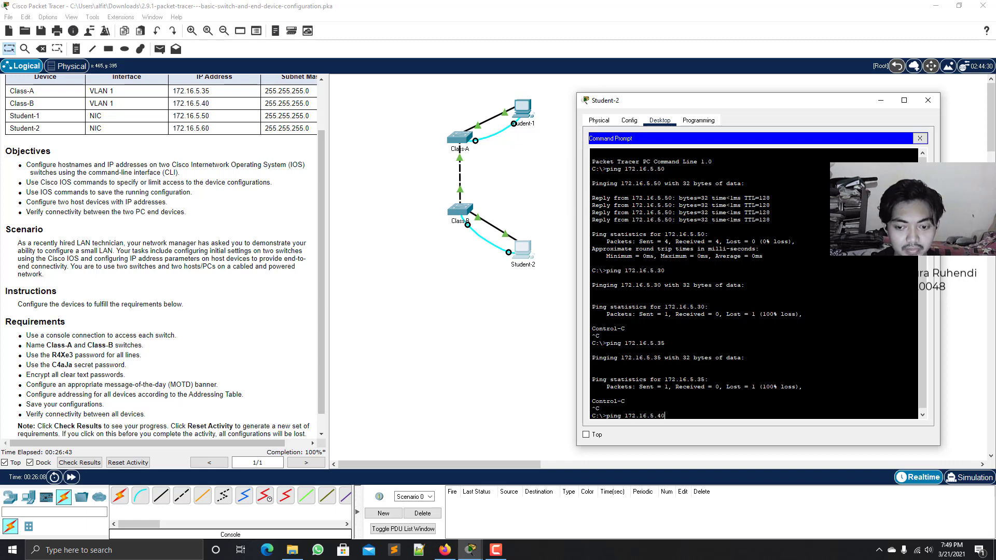
key(Return)
key(ctrl+c)
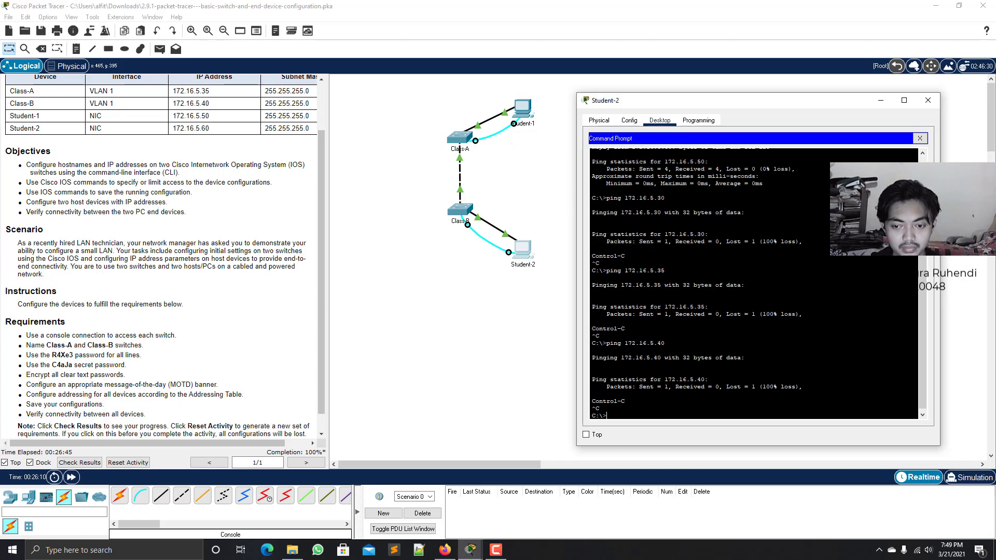
Step: Repeat the ping to 172.16.5.50
key(Up)
key(Up)
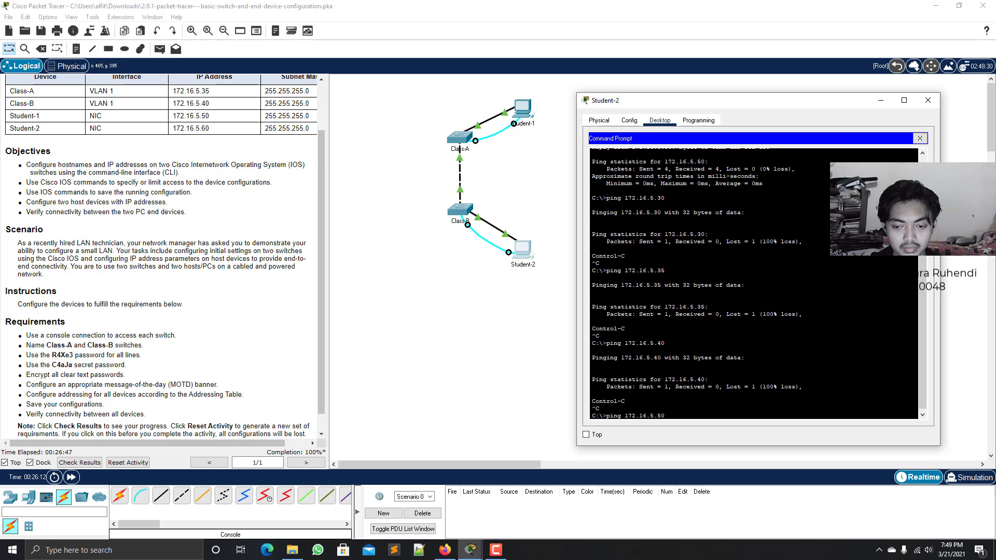
key(Up)
key(Return)
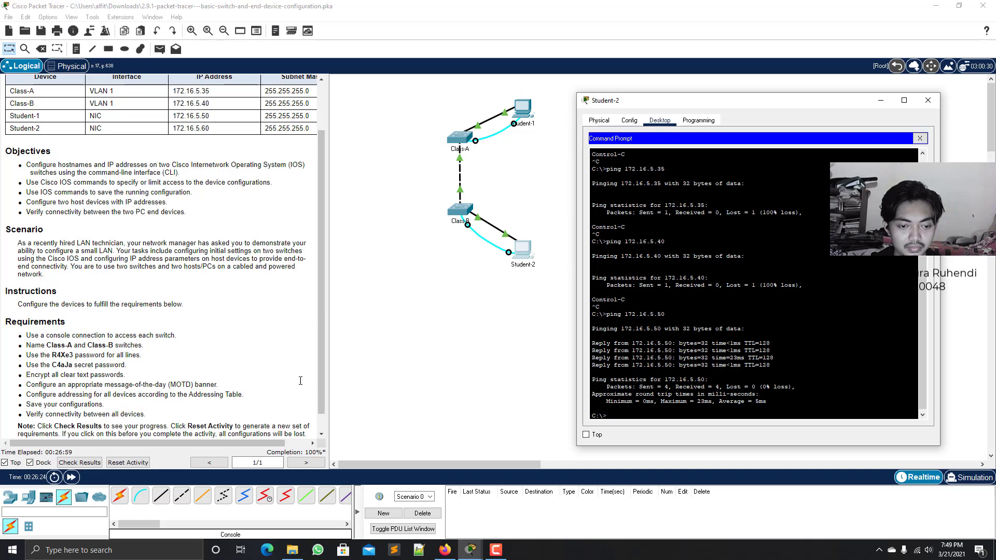
Step: Close Student-2's Command Prompt and device window, leaving the topology canvas visible
click(323, 372)
scroll(323, 372, down, 1)
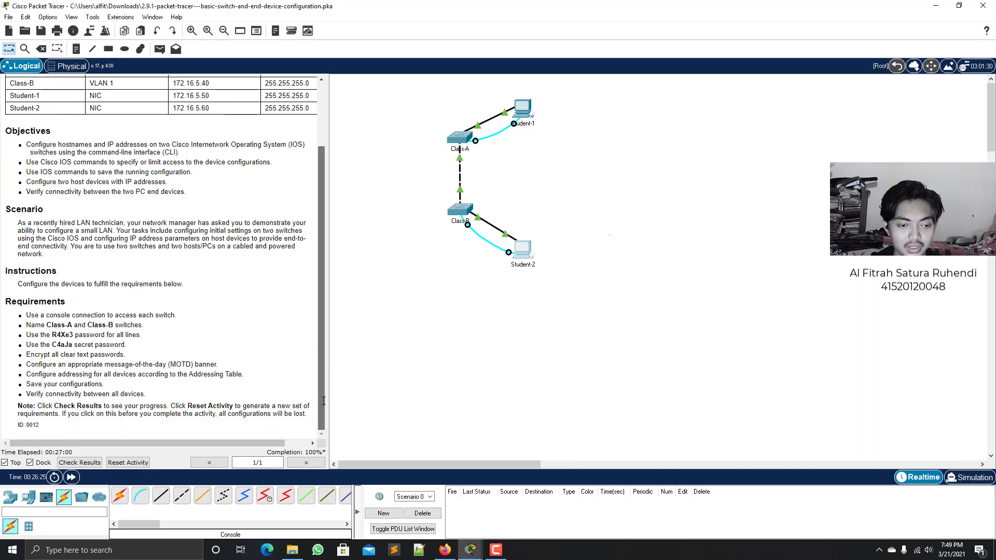
click(468, 547)
click(527, 501)
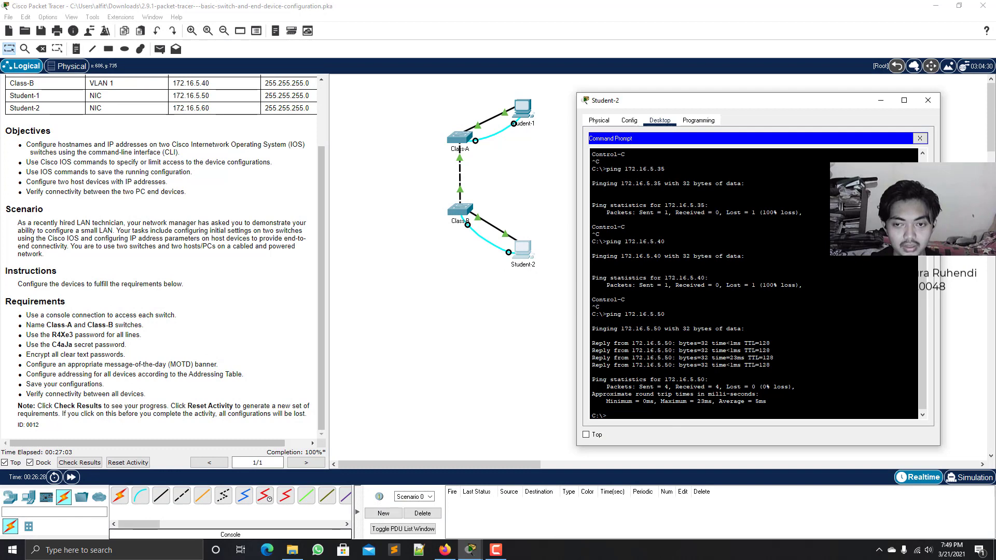
click(920, 138)
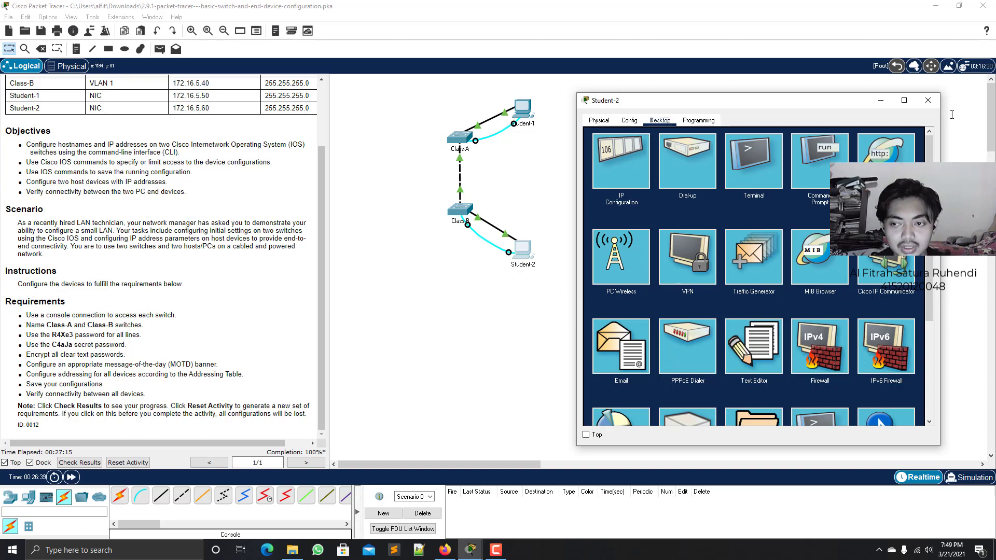
click(928, 100)
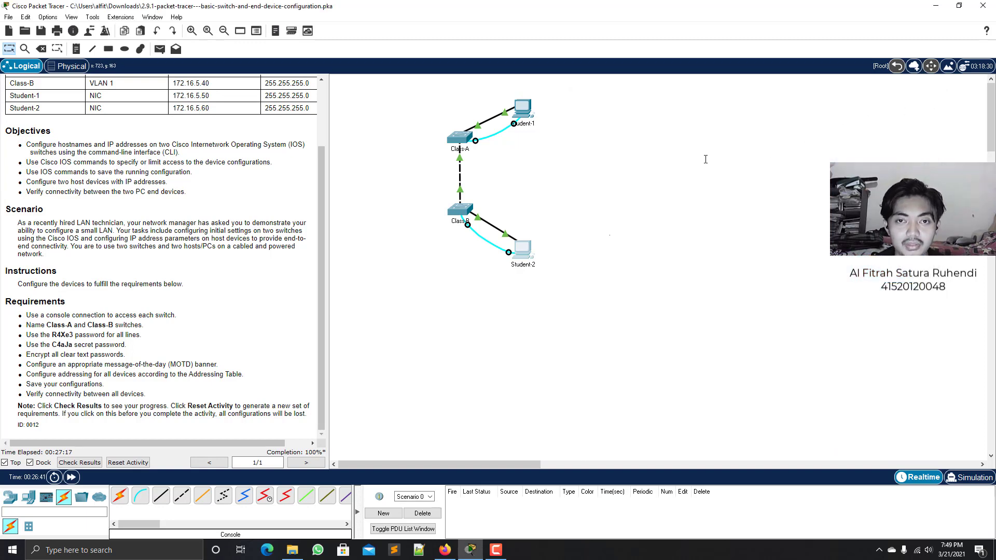